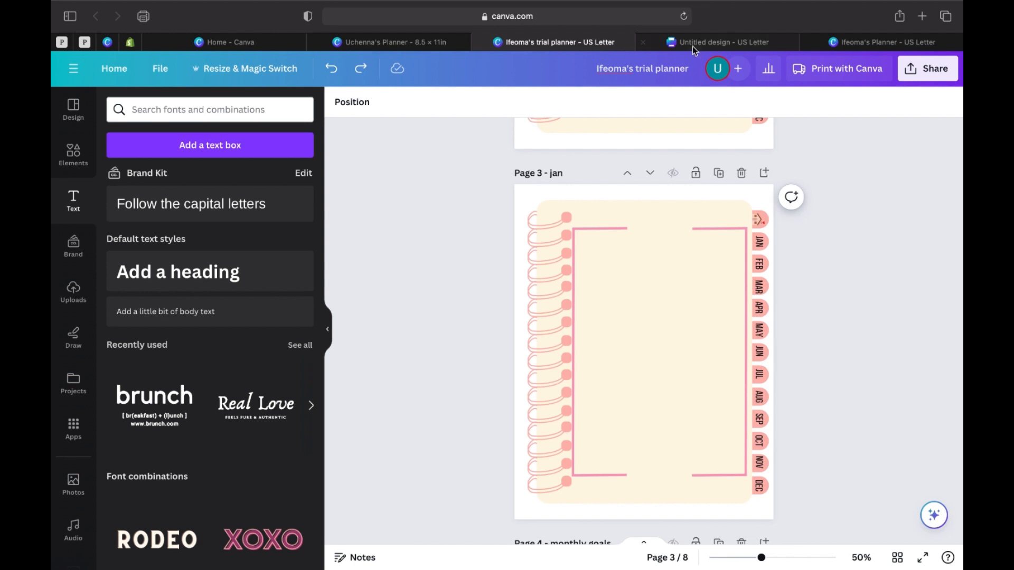
Step: Search the template library from the home page for "calendar 2024"
click(225, 43)
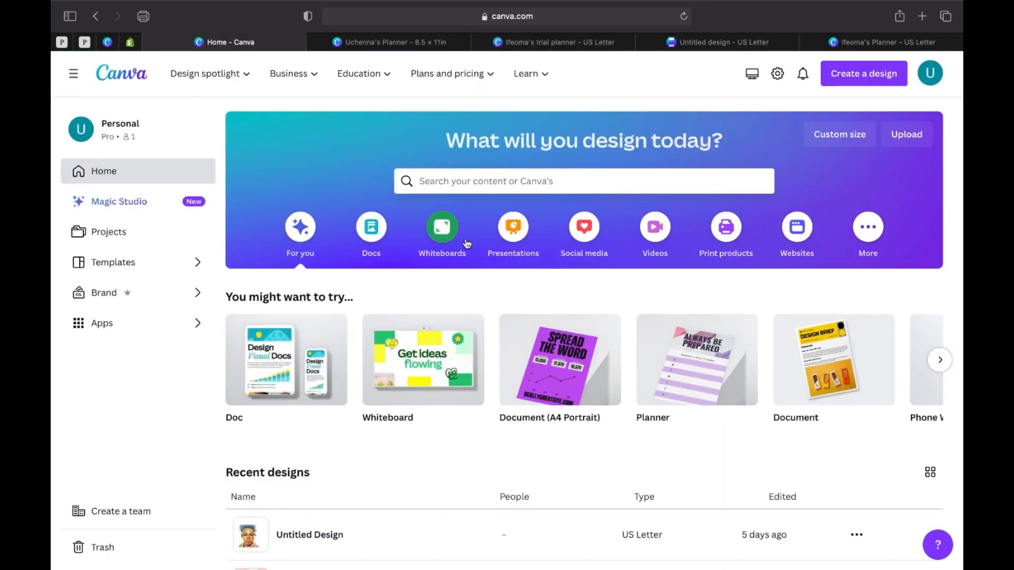
click(500, 180)
text(cal)
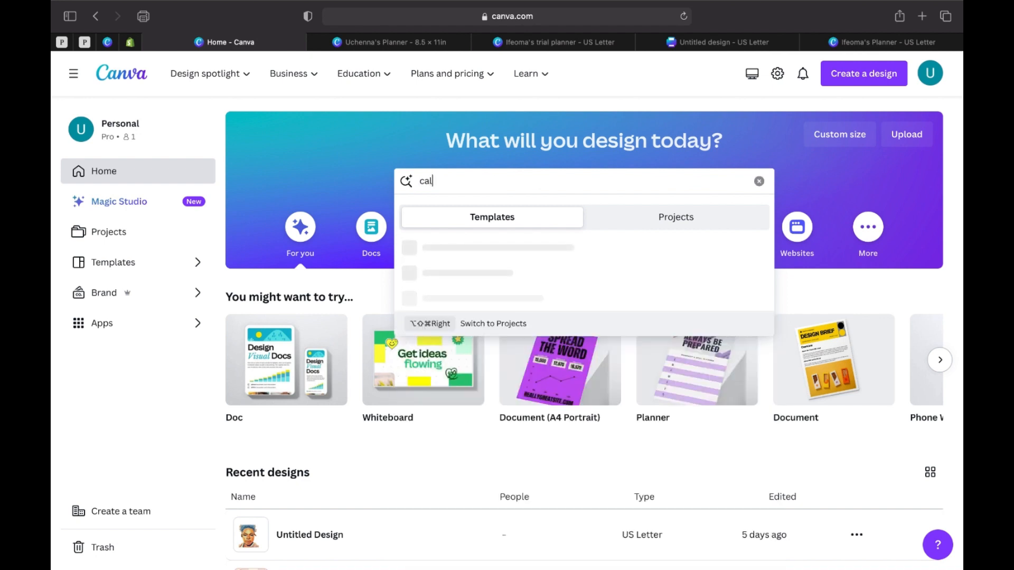
text(en)
text(dar )
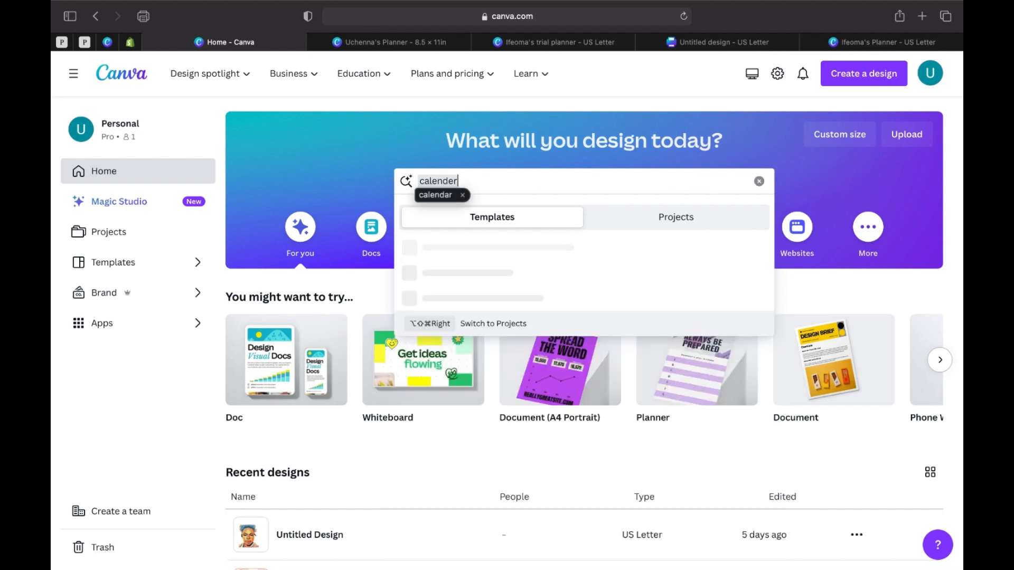
text(2024)
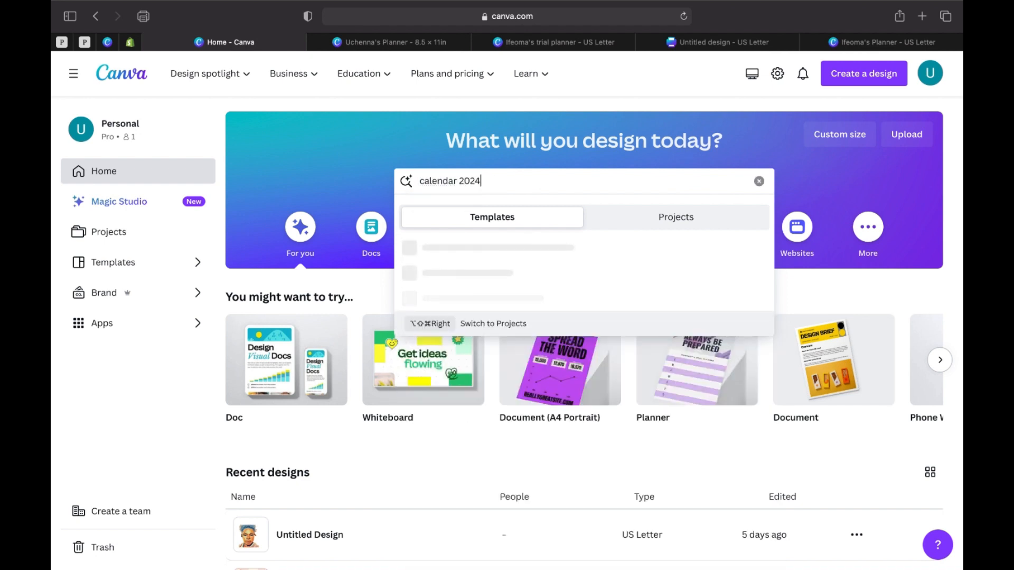
key(Return)
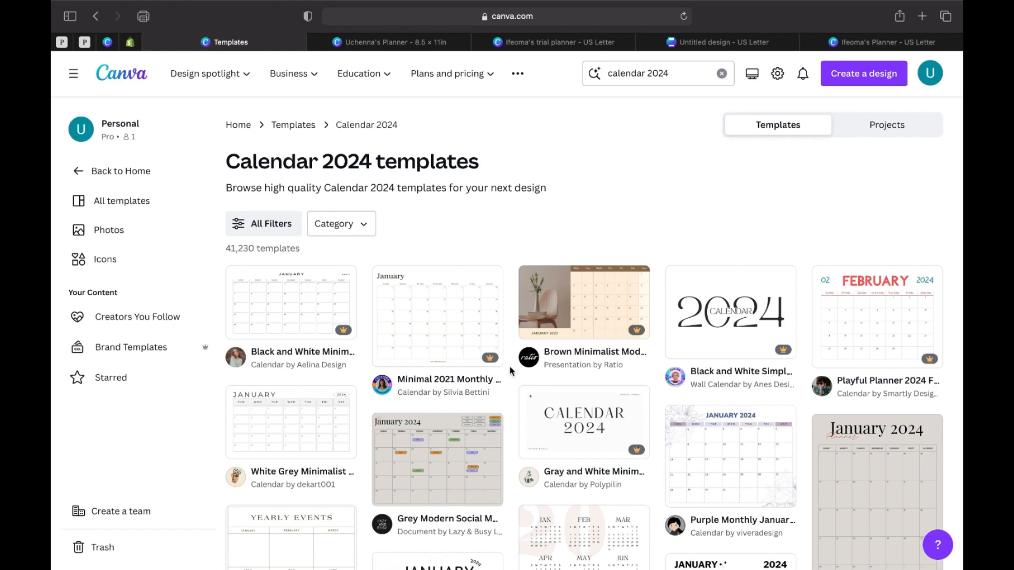
Step: Browse the calendar 2024 template results for a monthly layout that suits the planner
scroll(511, 372, down, 5)
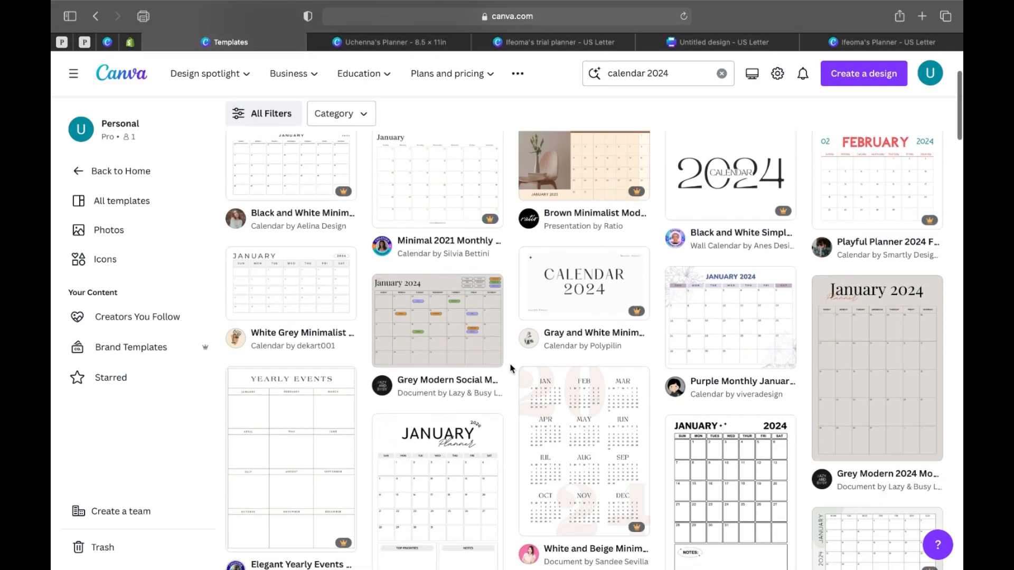
scroll(510, 369, down, 10)
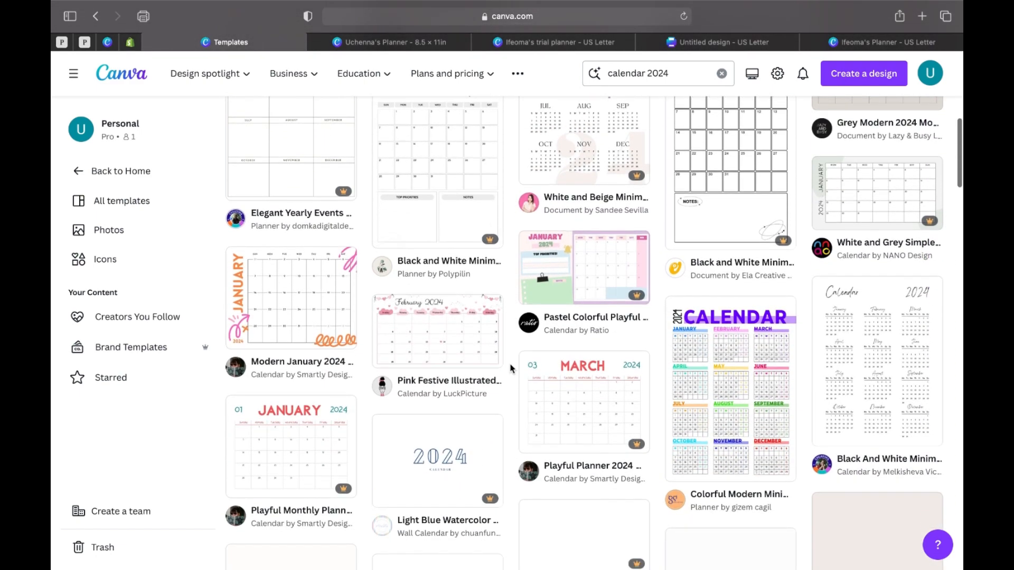
scroll(510, 369, down, 8)
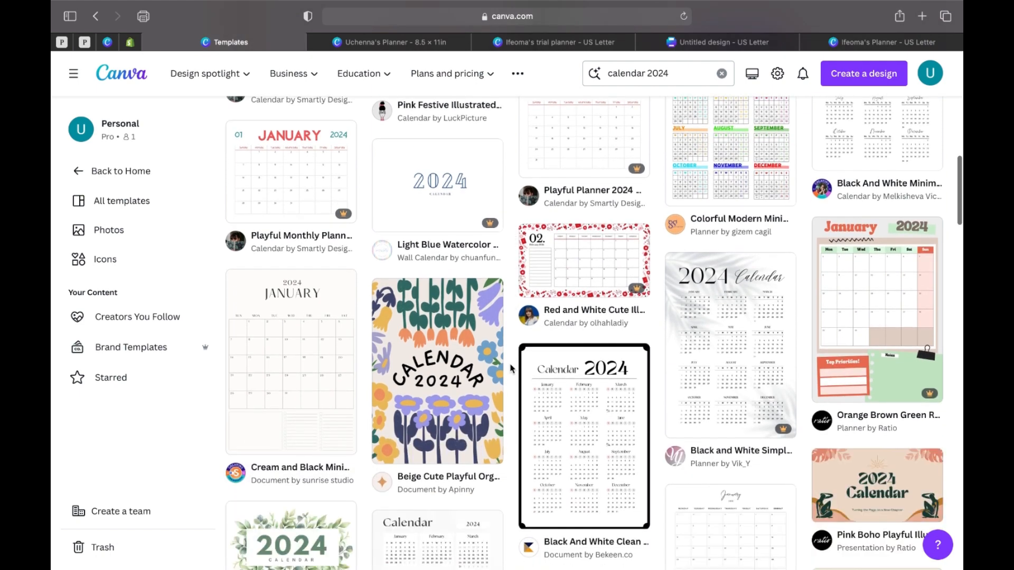
scroll(510, 368, down, 3)
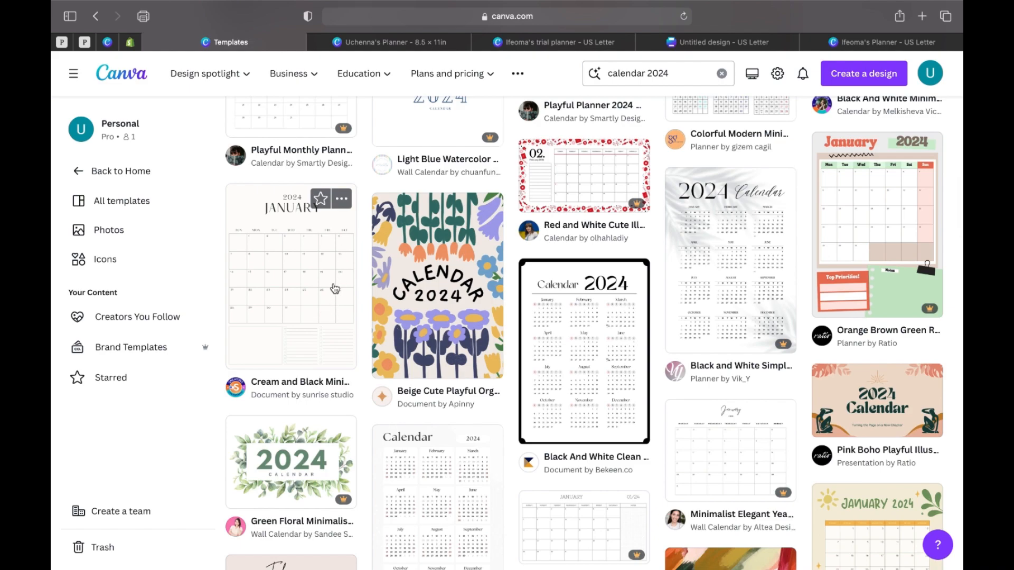
scroll(370, 317, down, 10)
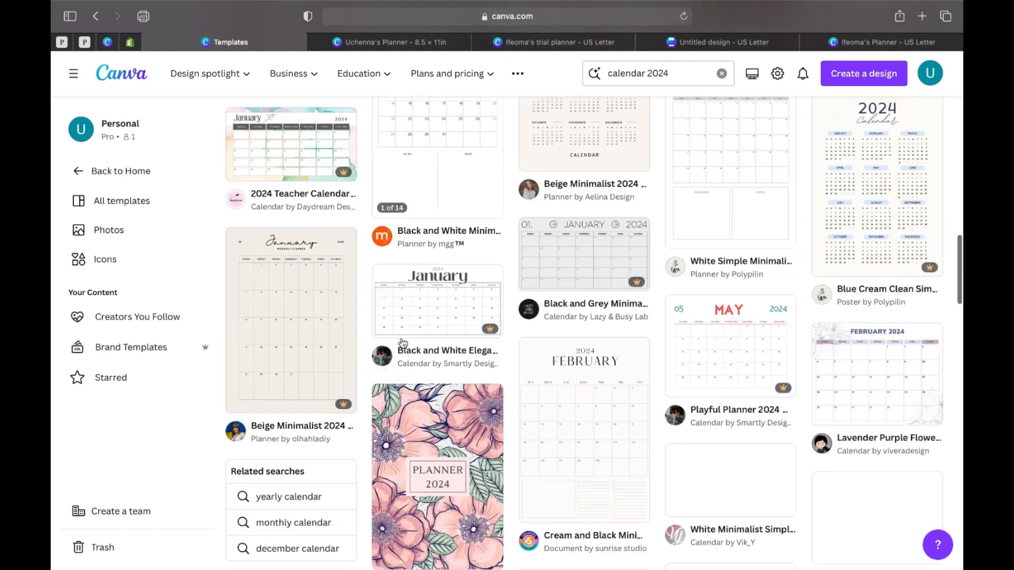
scroll(403, 344, down, 15)
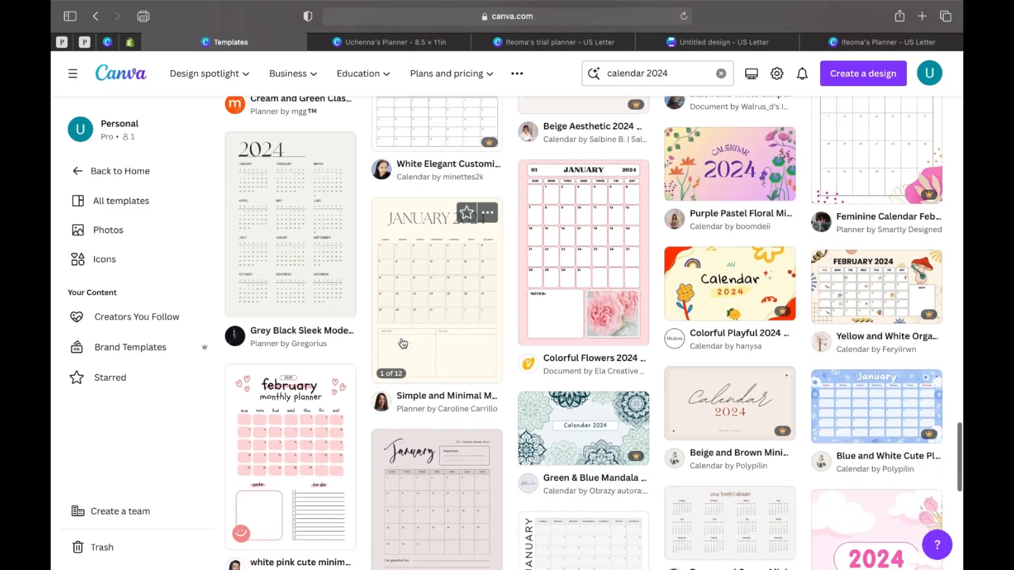
scroll(403, 344, down, 15)
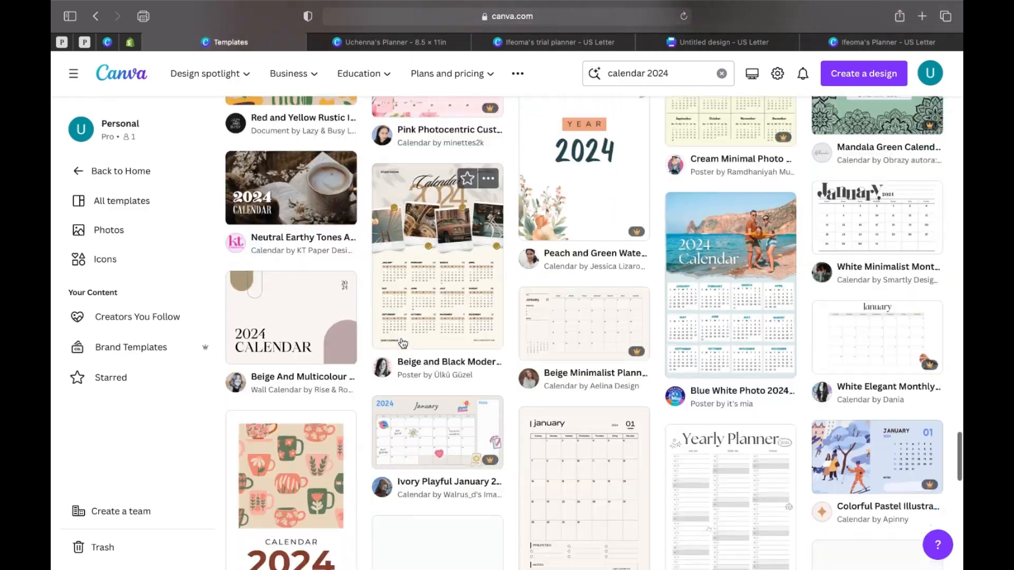
scroll(403, 344, down, 15)
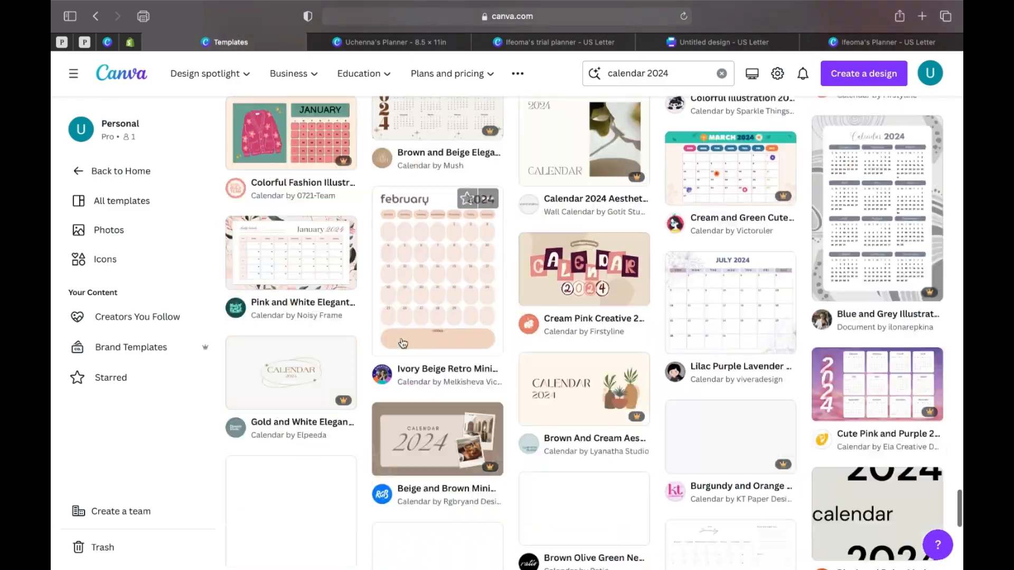
scroll(403, 344, down, 10)
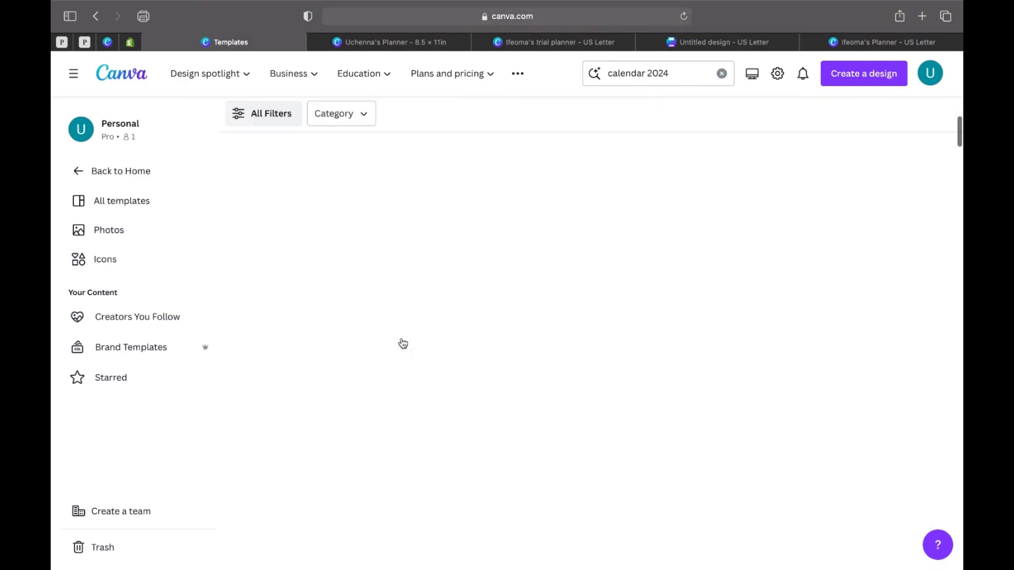
Step: Open the Cream and Black Minimalist January 2024 Calendar Planner A4 Document template for customizing
scroll(403, 343, up, 4)
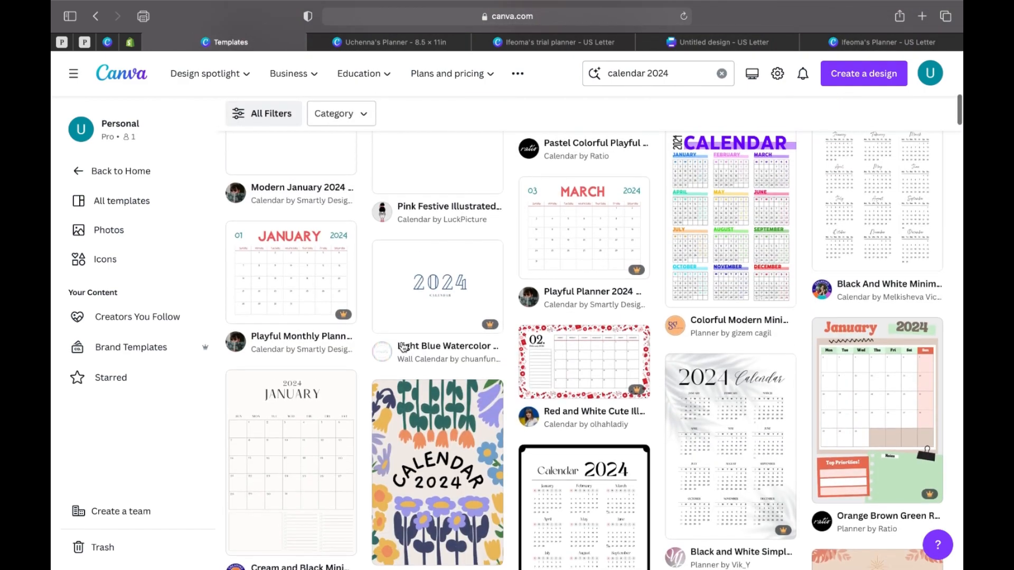
click(304, 406)
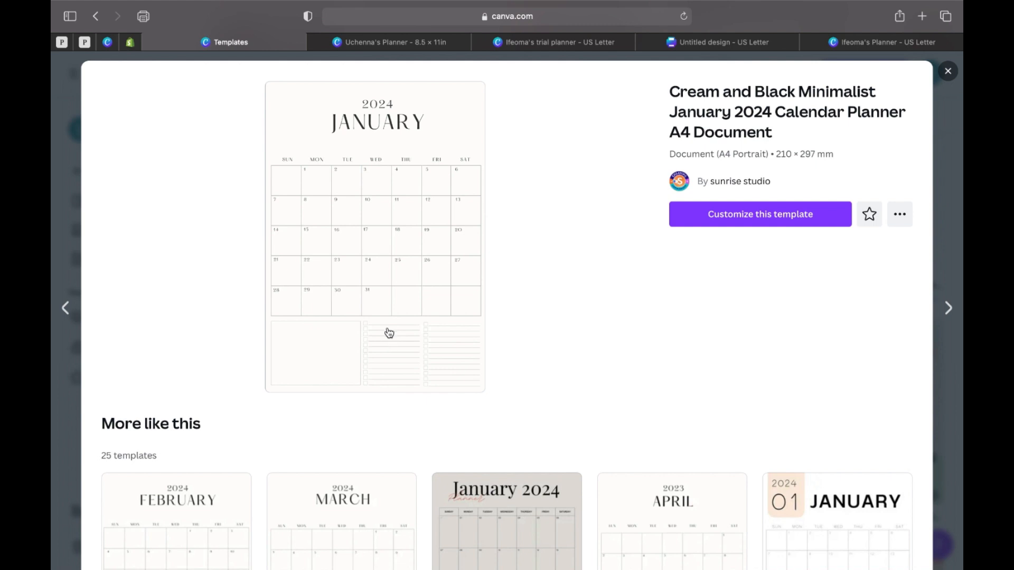
click(734, 221)
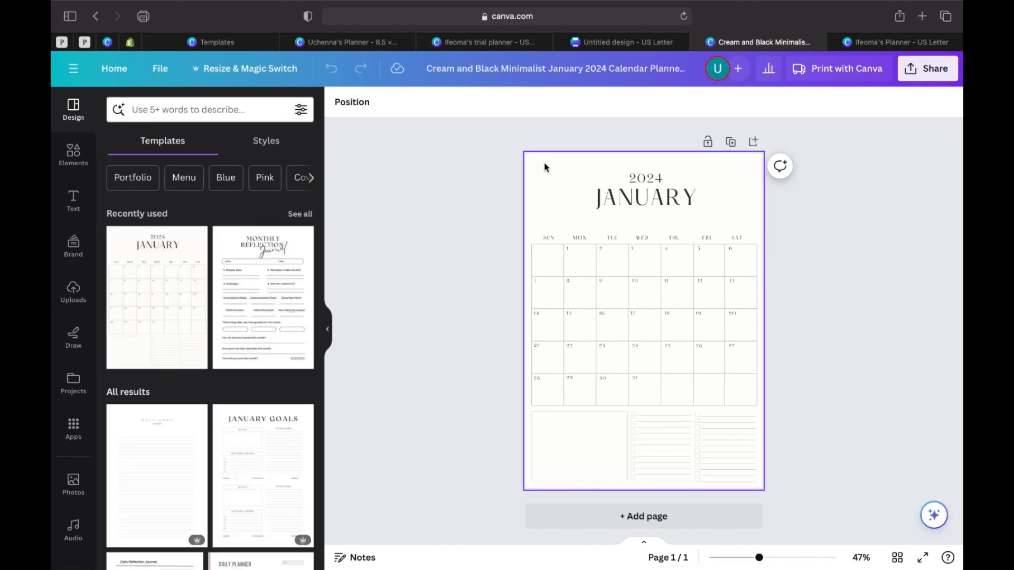
Step: Copy the template's 2024 January heading, weekday row and date grid, and paste them onto the trial planner's page 3 (jan)
drag(544, 167, 750, 407)
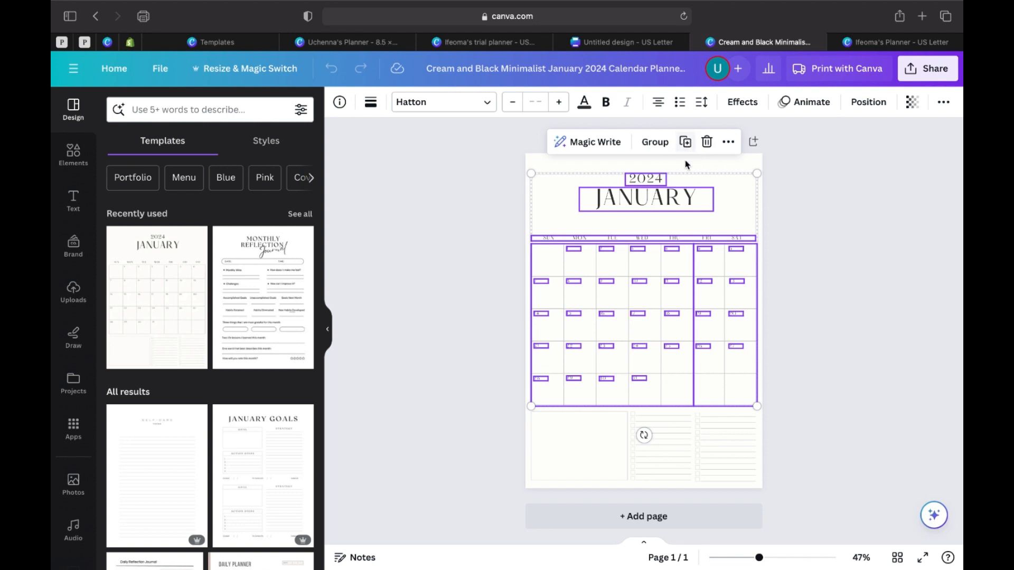
right_click(623, 263)
click(654, 238)
click(507, 42)
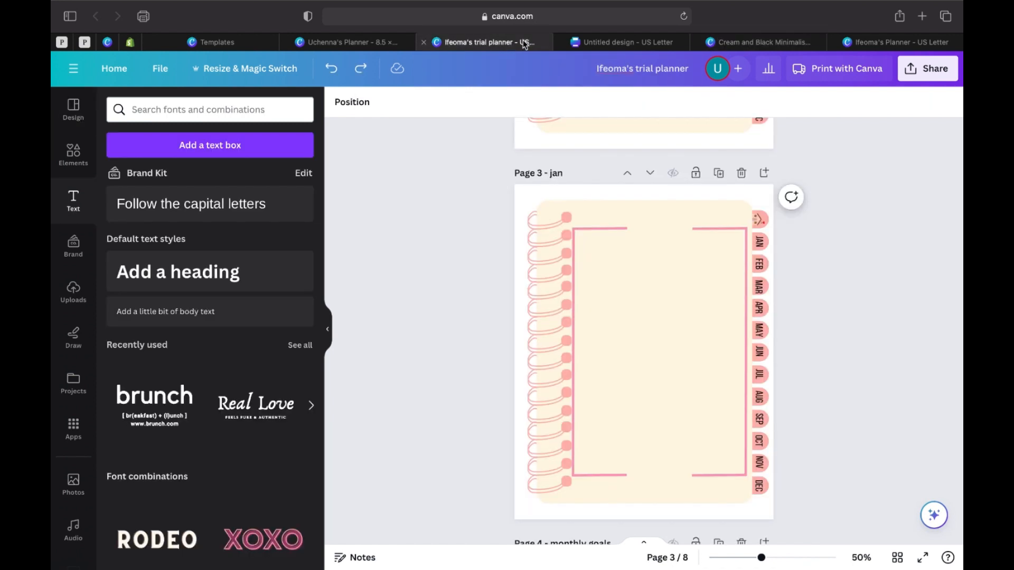
right_click(613, 262)
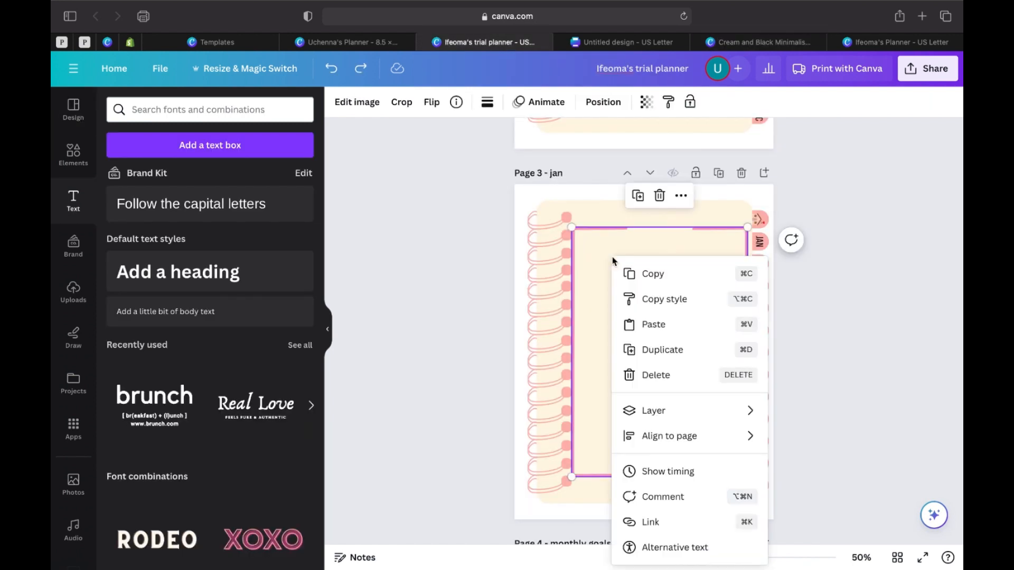
click(661, 327)
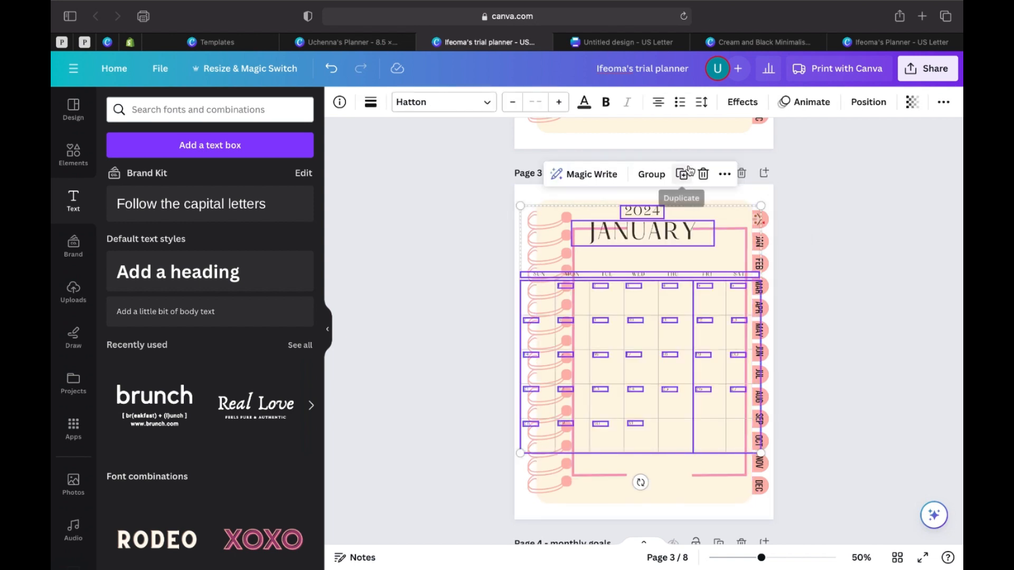
Step: Group the pasted calendar elements, then scale the group down and position it inside the upper part of the pink frame
click(654, 179)
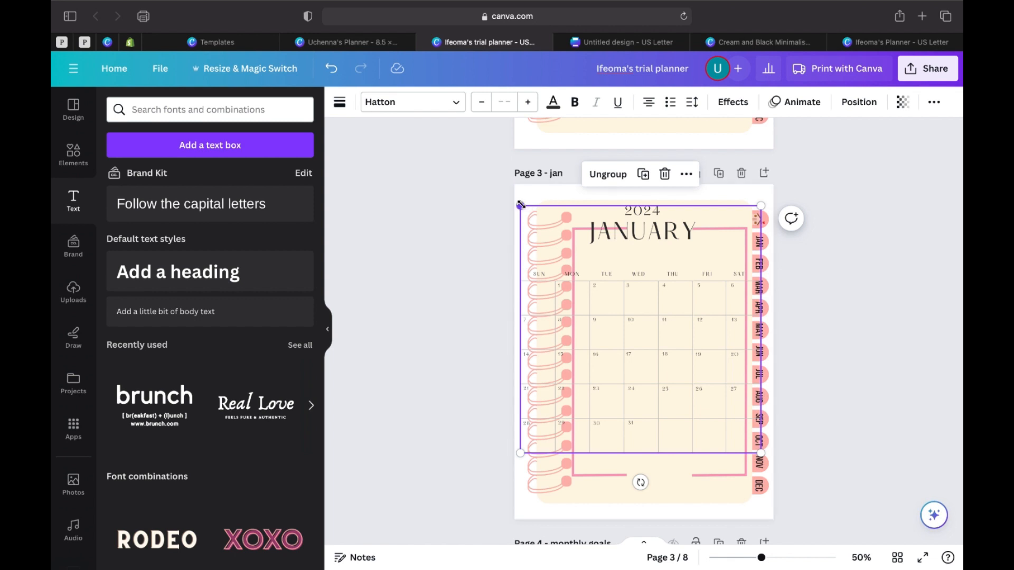
drag(521, 205, 619, 252)
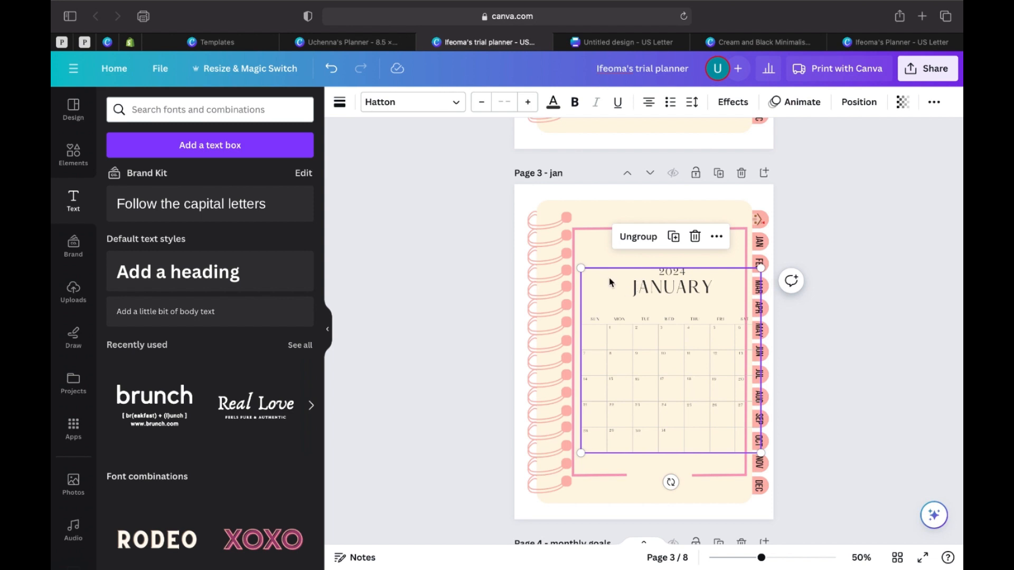
drag(602, 280, 596, 247)
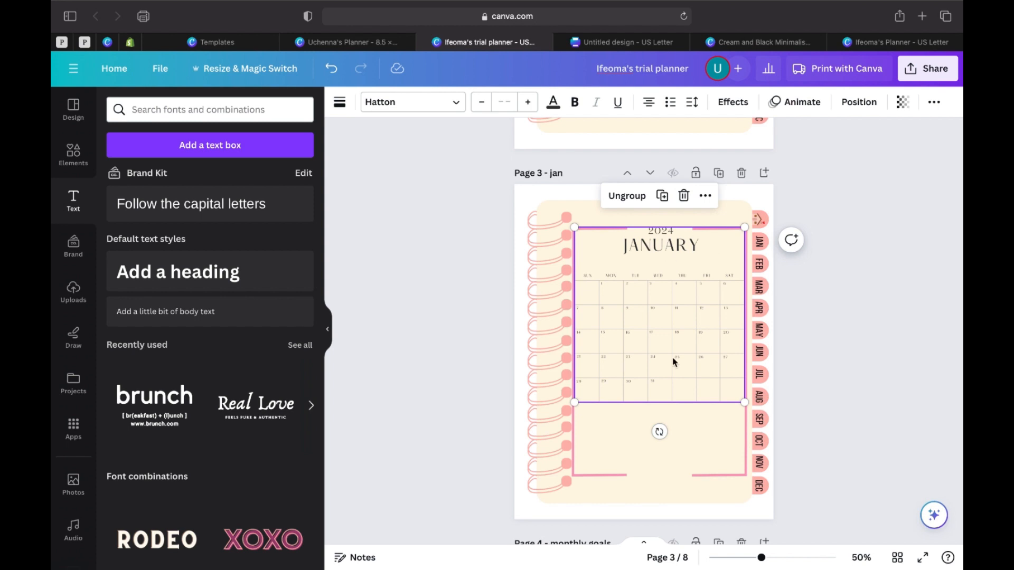
Step: Ungroup the calendar and delete the 2024 text above the JANUARY heading
click(636, 198)
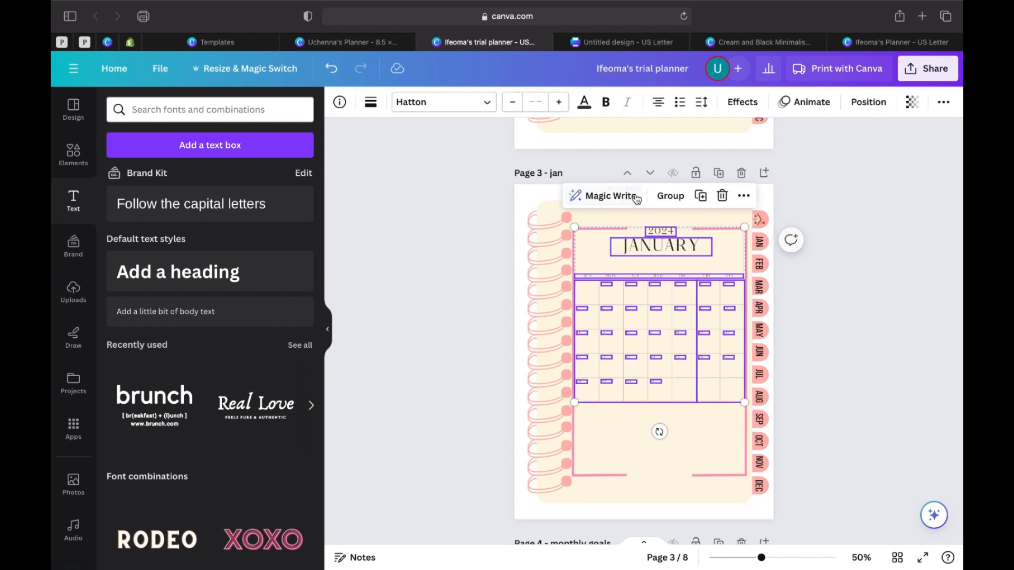
click(717, 243)
click(670, 229)
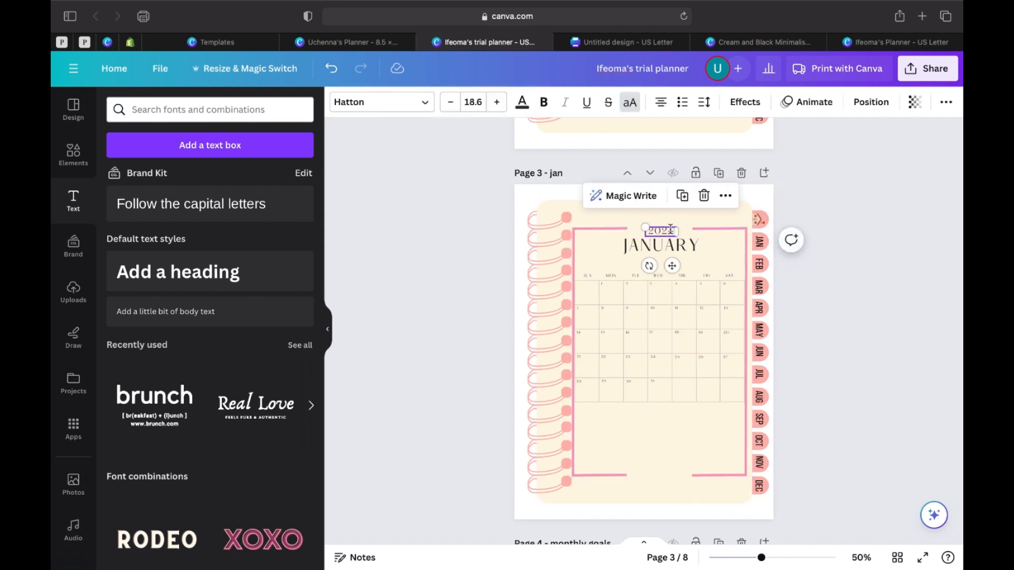
key(Delete)
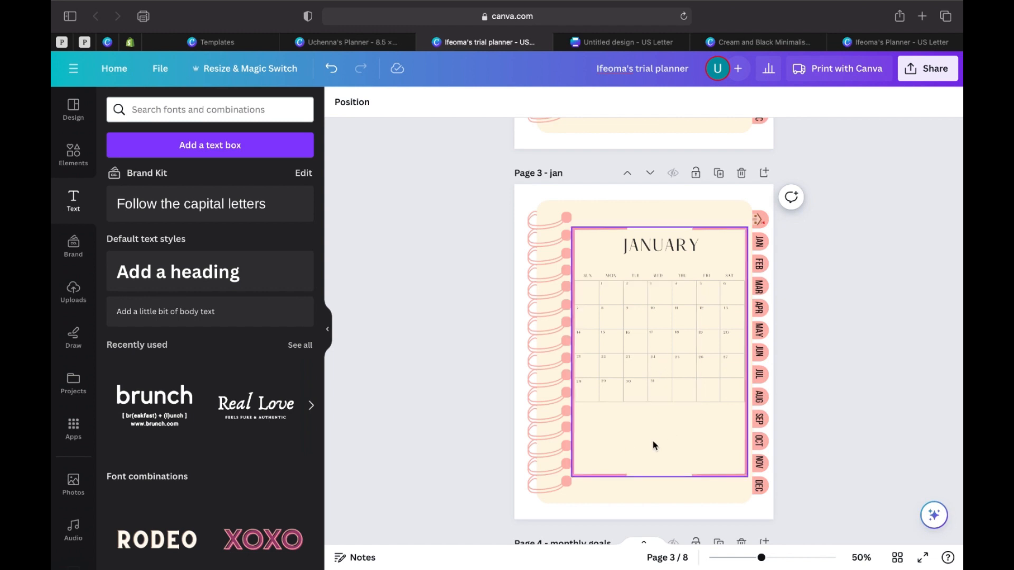
Step: Clear the "square" element search and add a rounded square shape to the January page
click(328, 332)
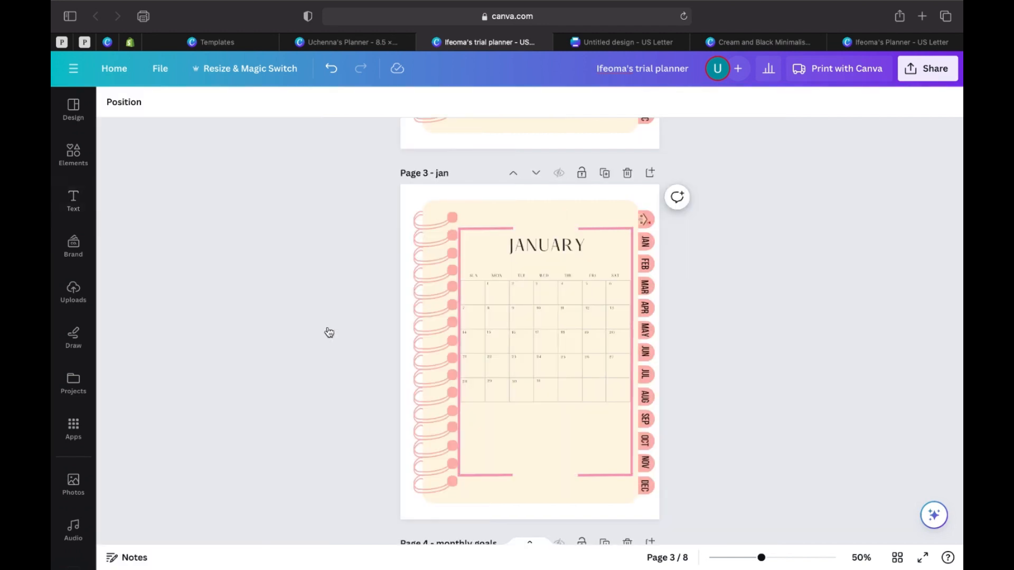
click(75, 158)
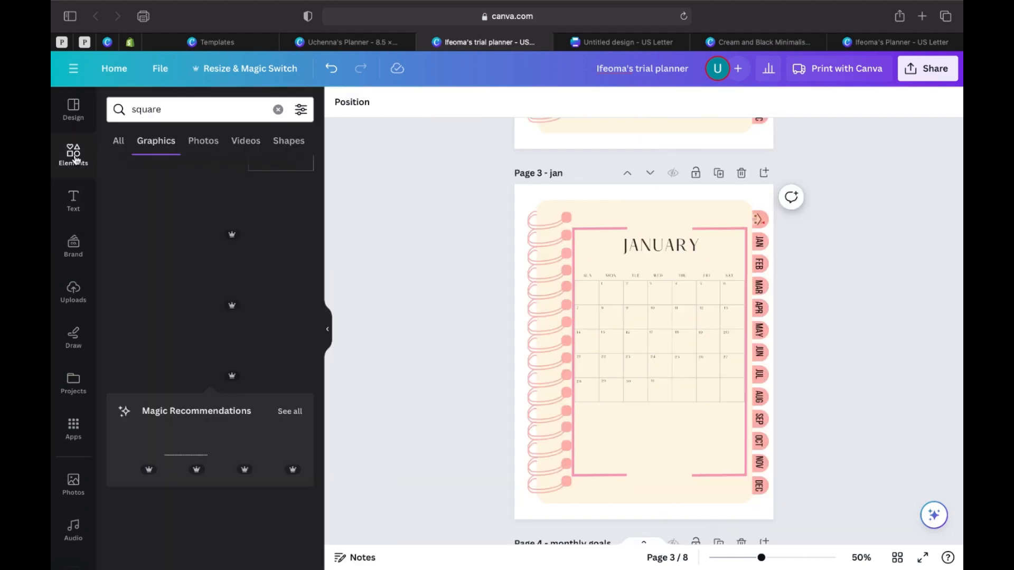
click(118, 141)
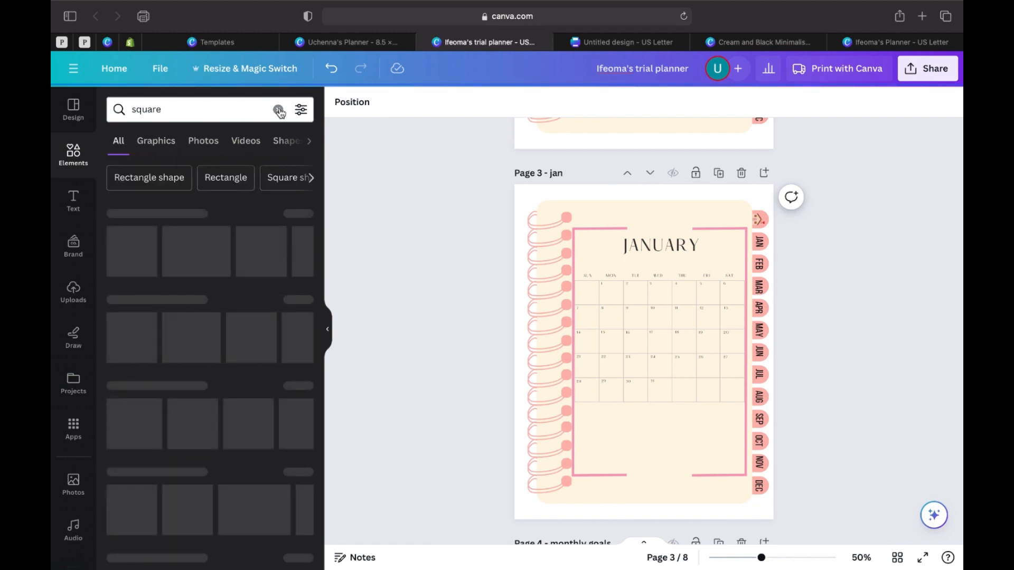
click(278, 110)
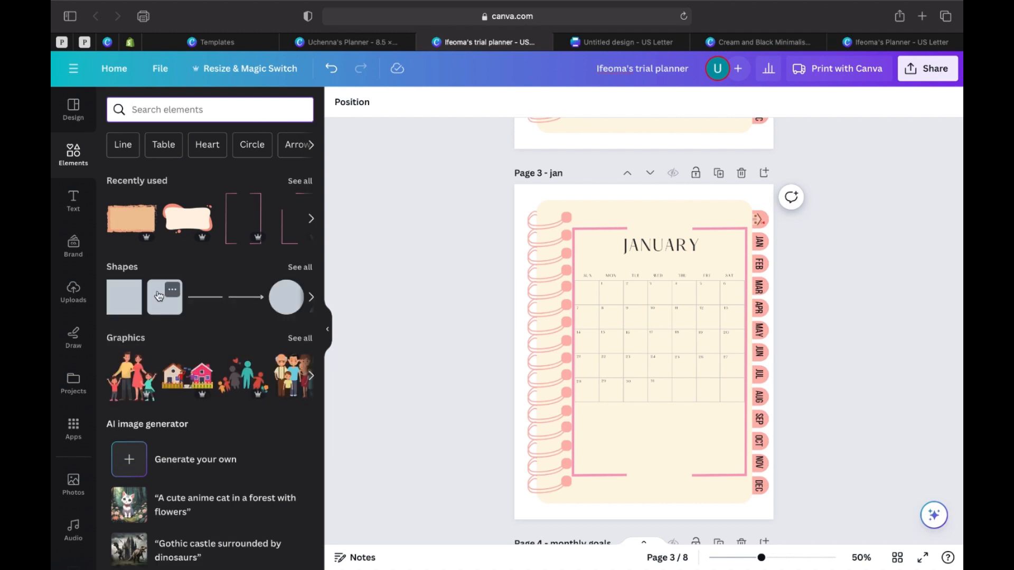
click(158, 296)
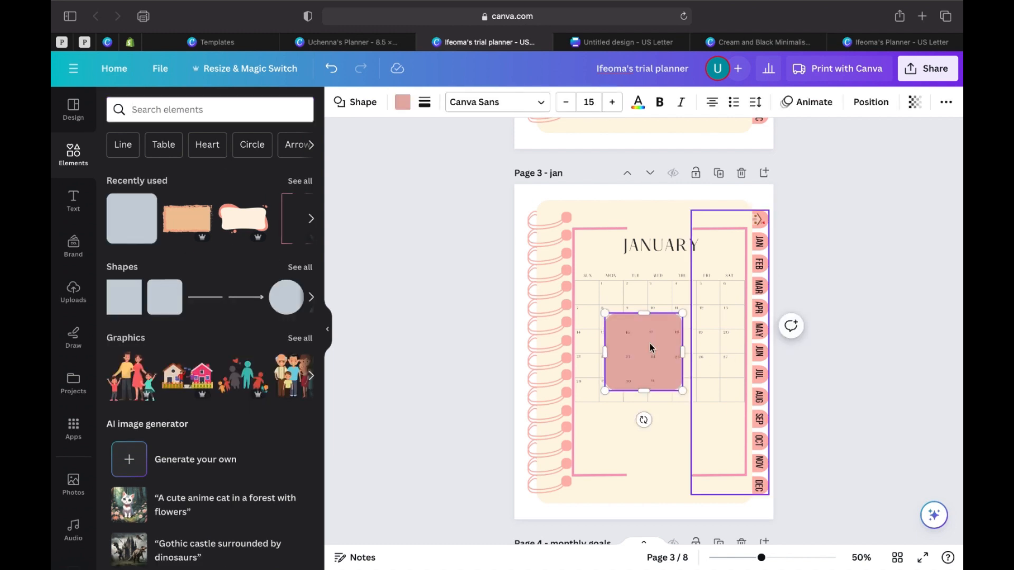
Step: Move the rounded square below the January calendar, flatten it into a thin bar, and centre it just under the date grid
drag(664, 328, 665, 411)
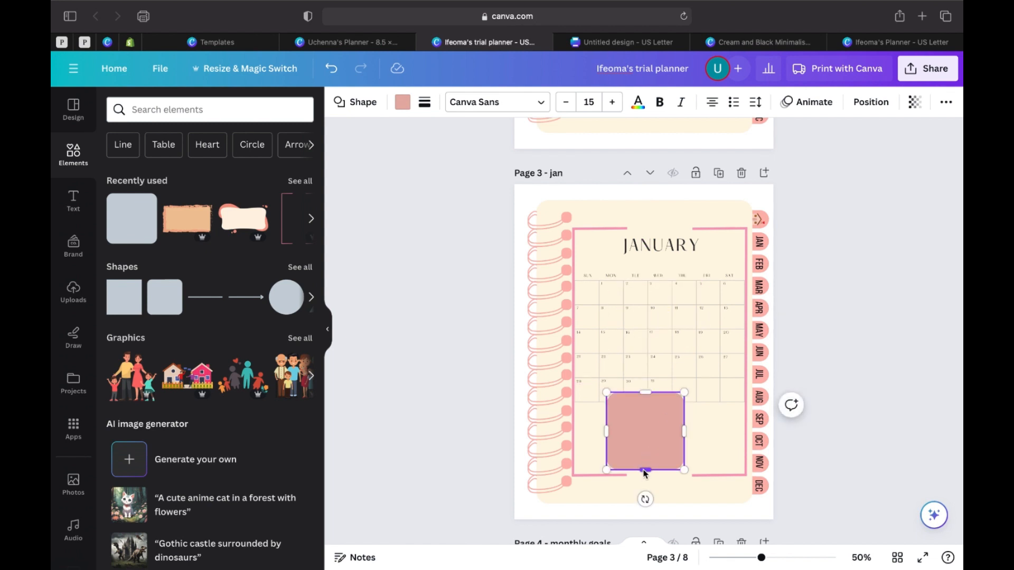
drag(644, 473, 645, 411)
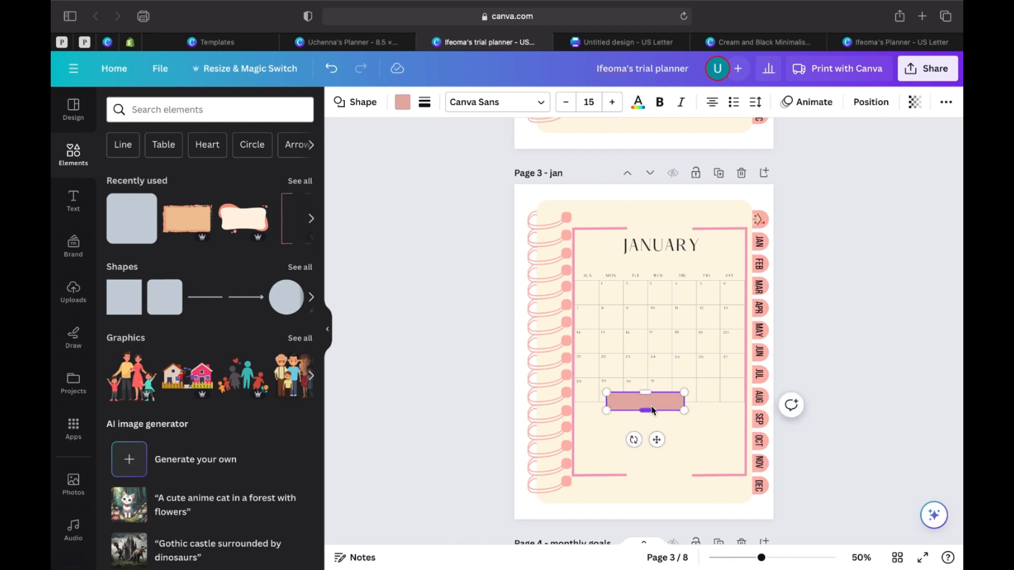
double_click(664, 401)
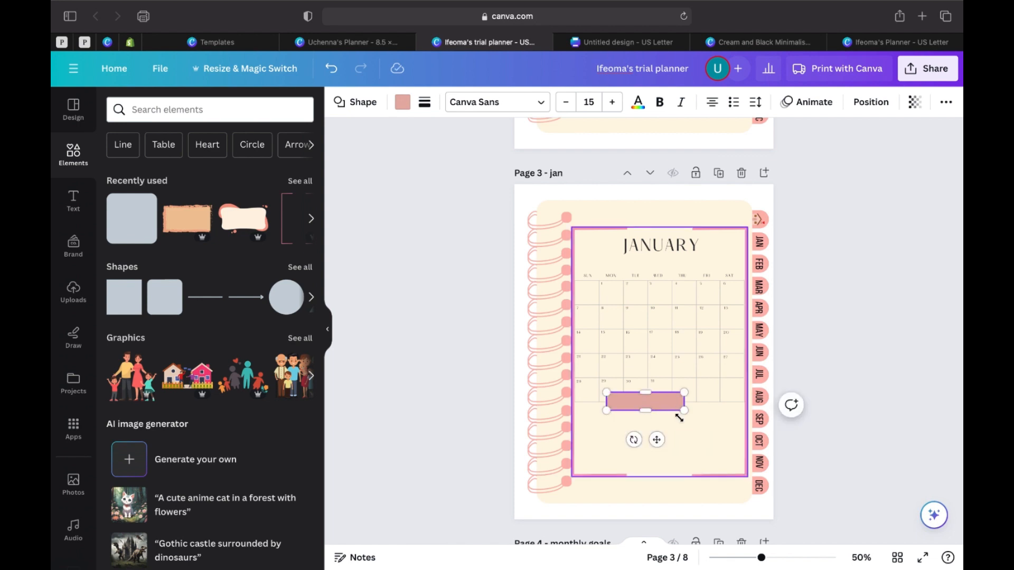
click(700, 427)
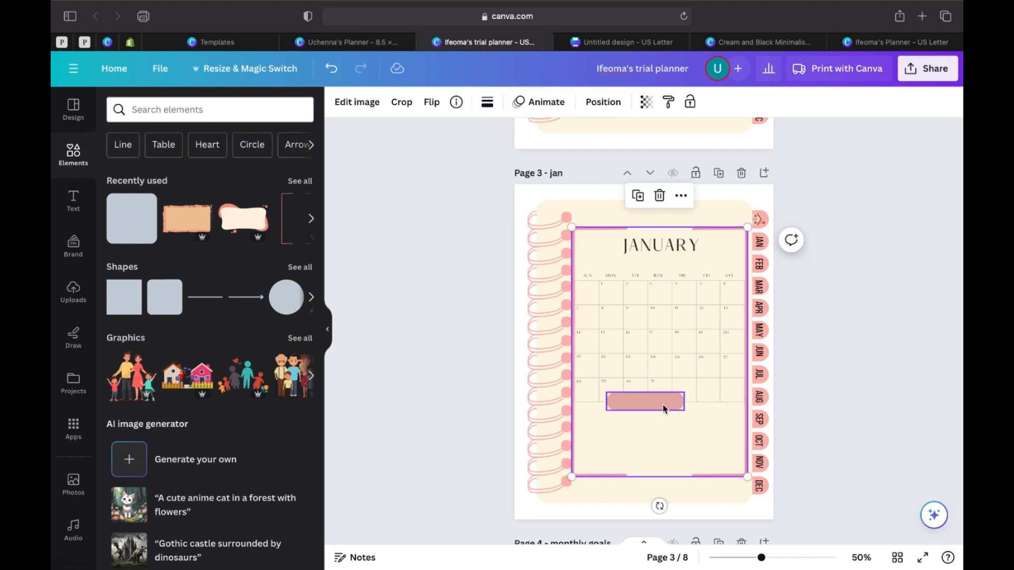
drag(664, 404, 681, 418)
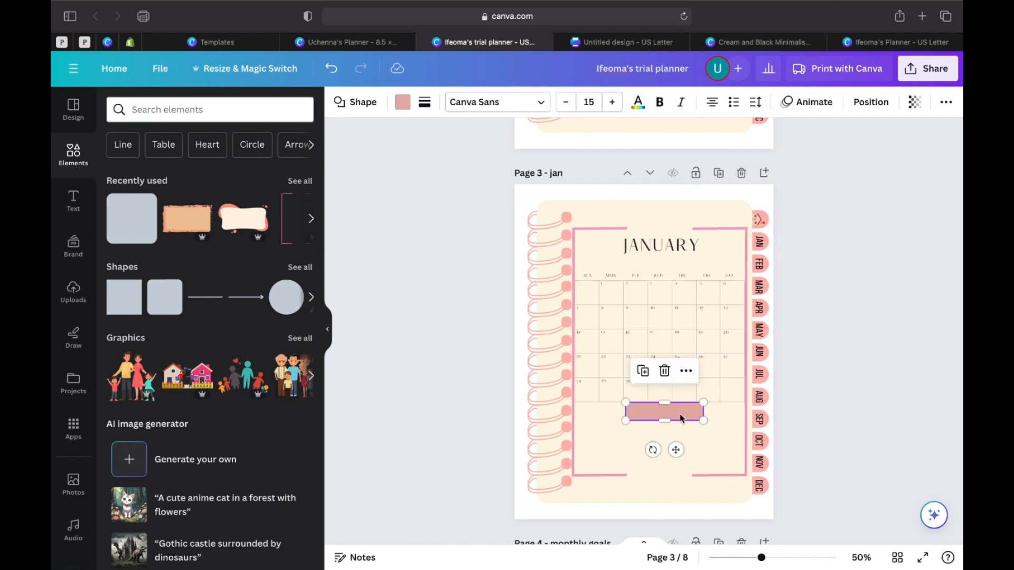
click(719, 456)
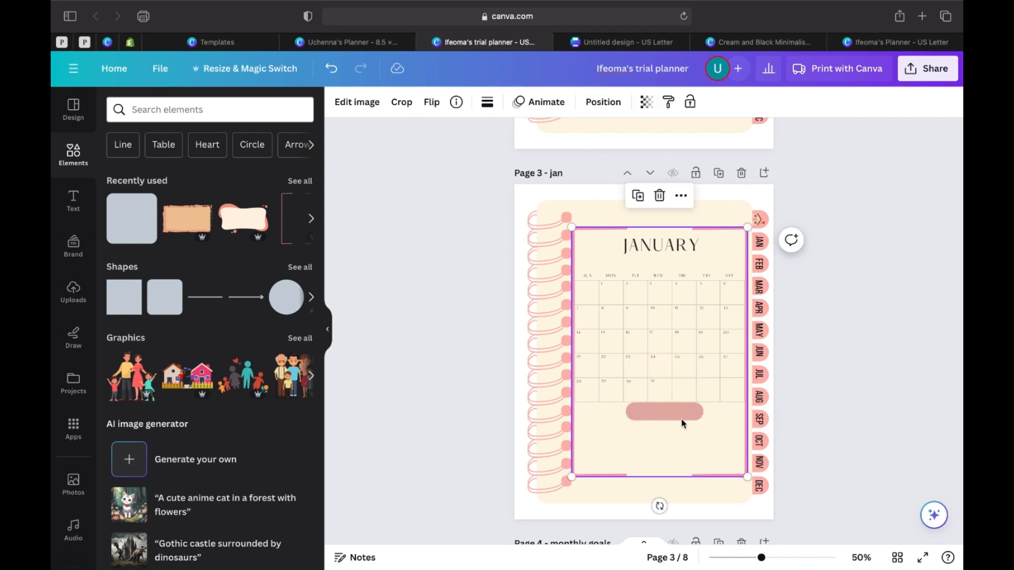
Step: Recolour the rounded bar under the calendar with the light salmon pink from the document colours
click(668, 411)
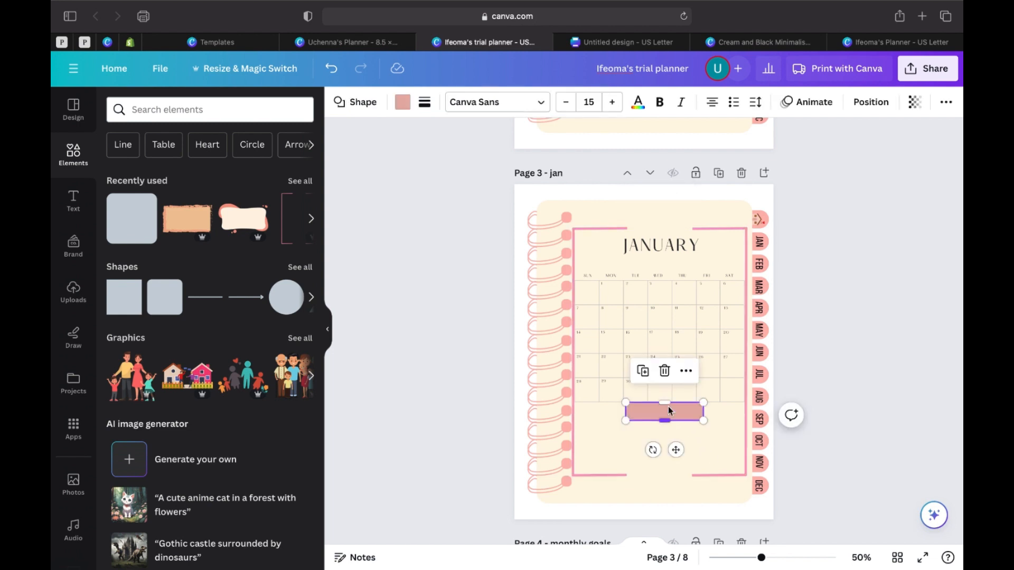
click(398, 103)
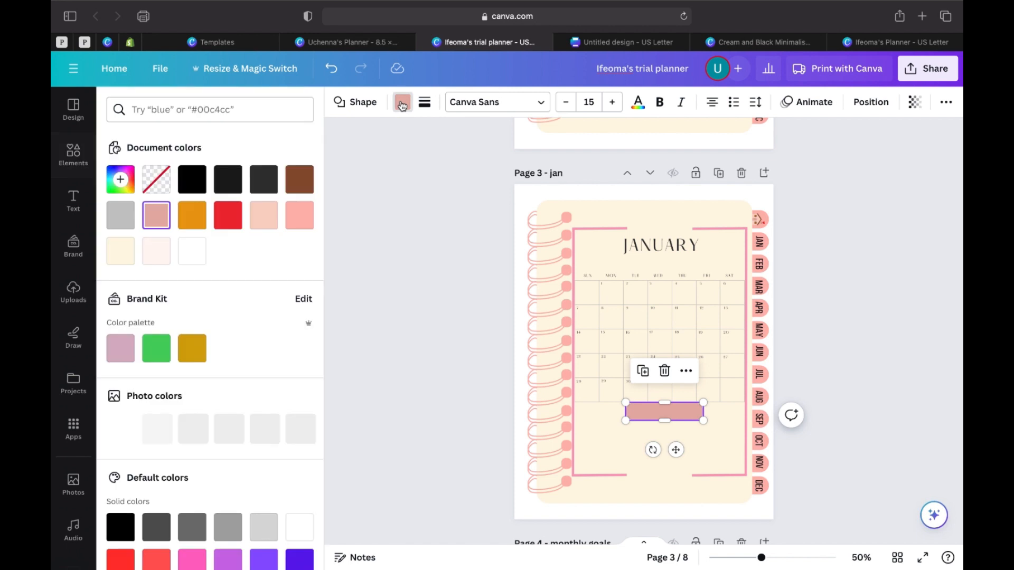
click(299, 215)
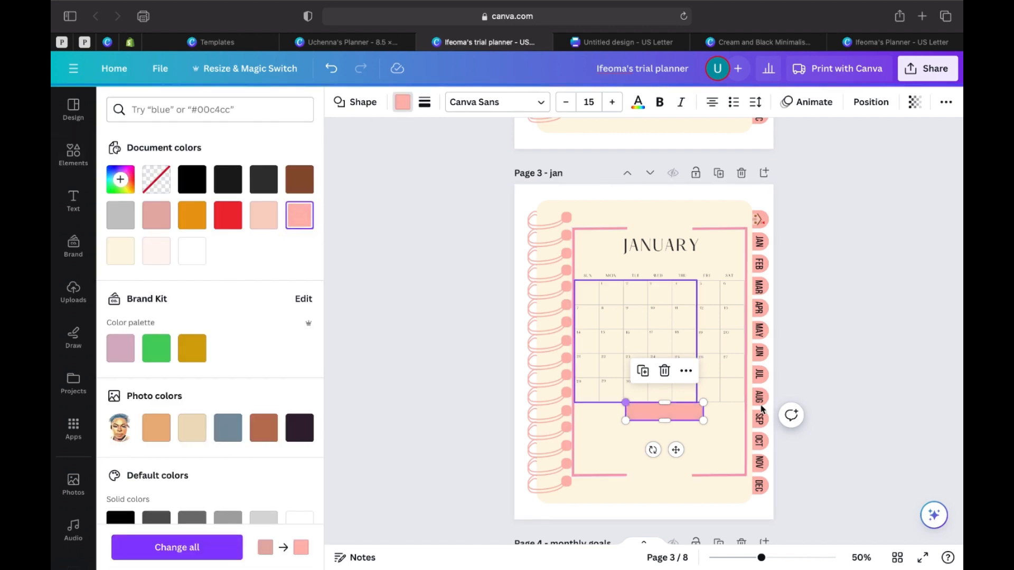
click(706, 439)
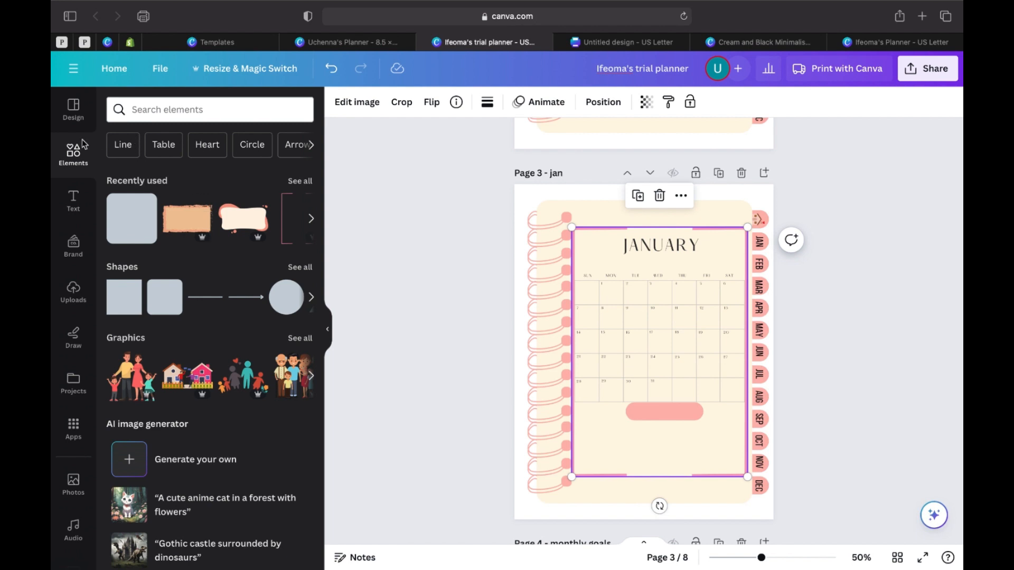
Step: Search the elements for "check box", add the plain square outline graphic, and recolour it light salmon pink from the document colours
click(148, 106)
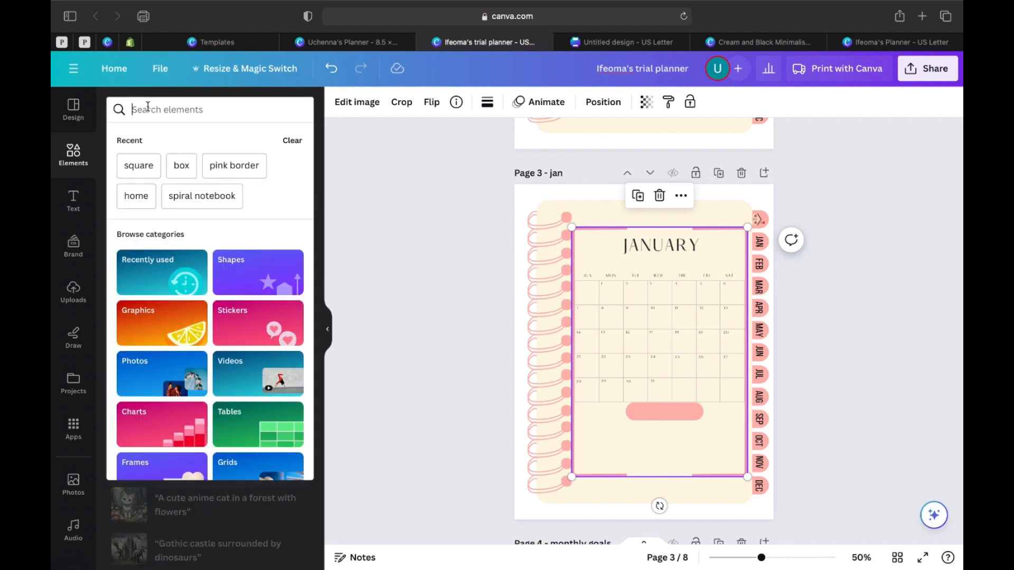
text(check box)
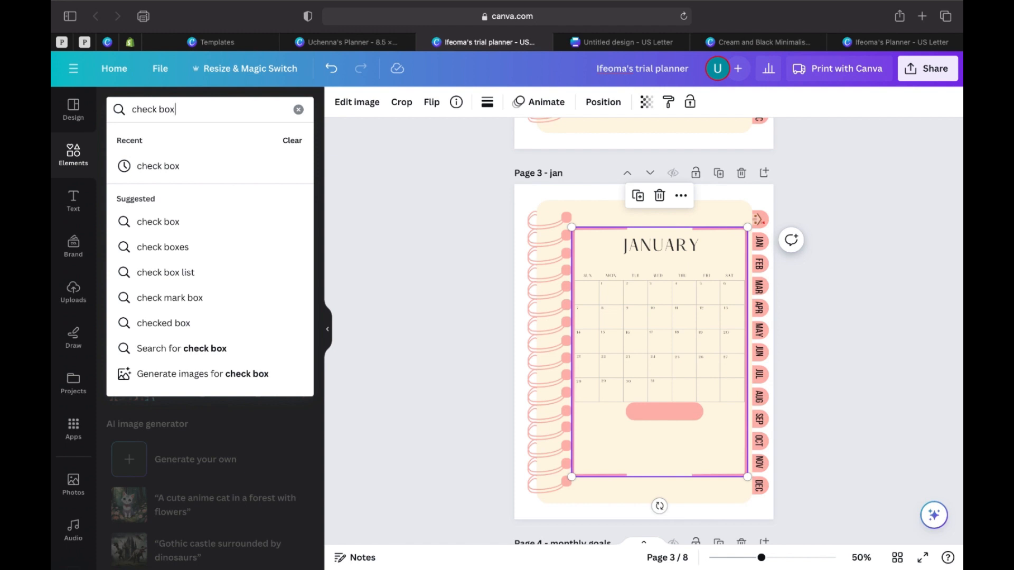
key(Return)
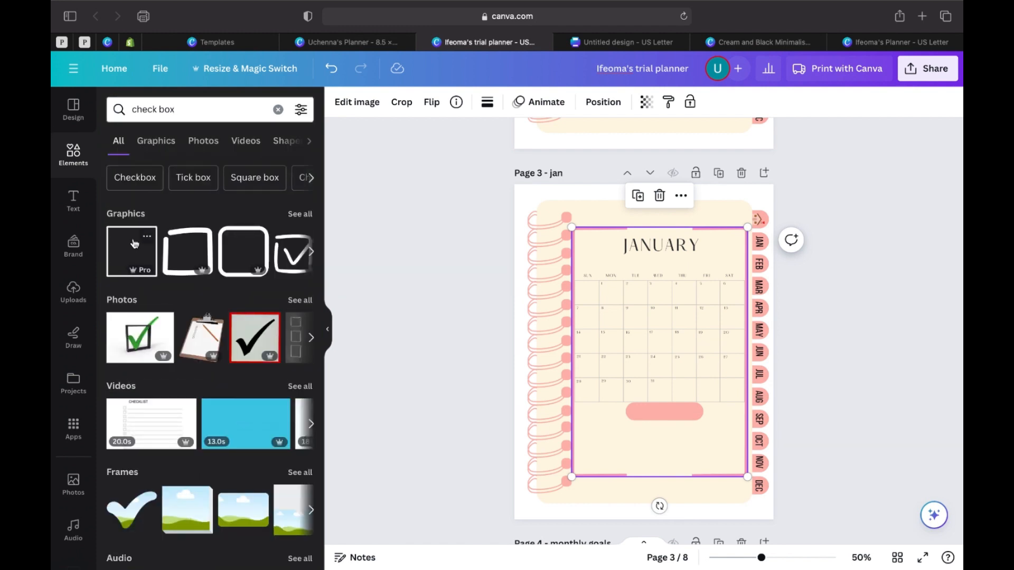
click(135, 244)
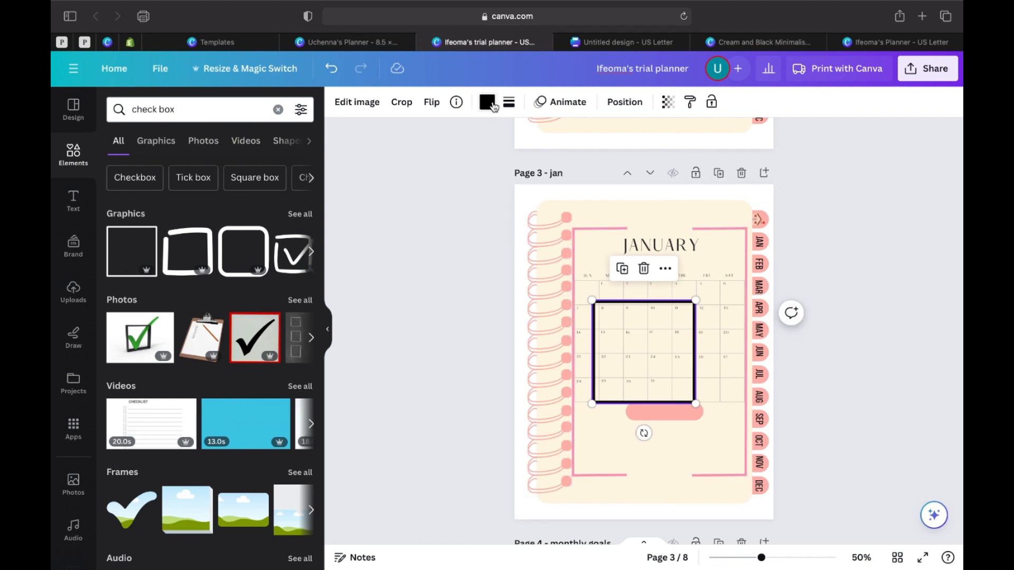
click(493, 105)
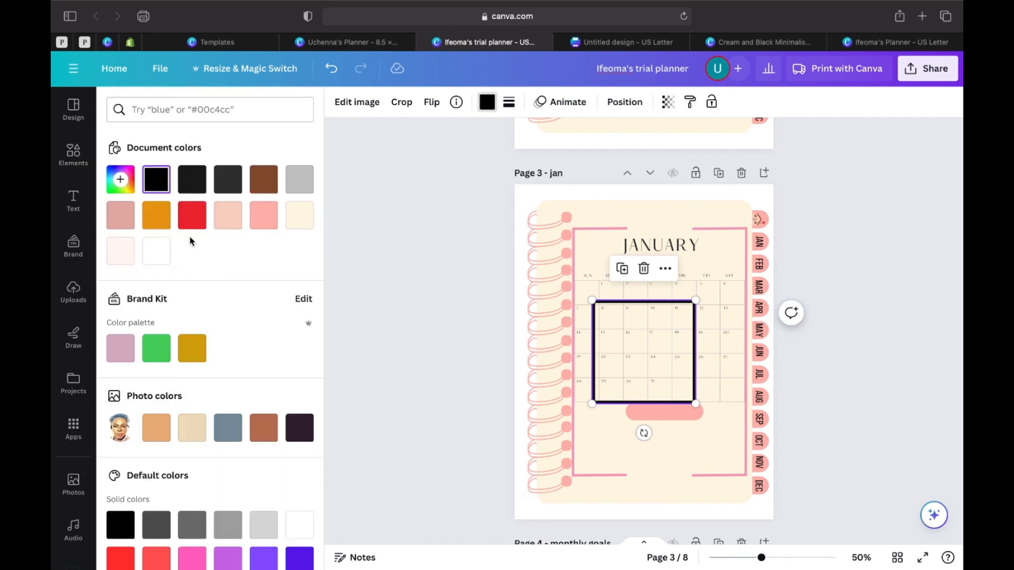
click(260, 216)
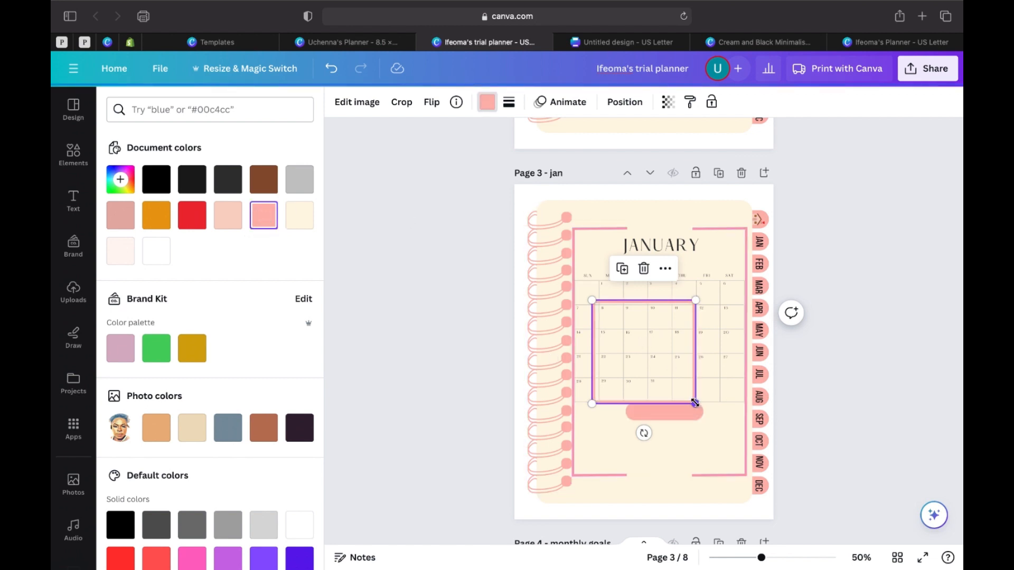
Step: Shrink the square outline to a tiny check box and move it into the empty area below the calendar grid
drag(695, 403, 606, 314)
drag(602, 313, 603, 310)
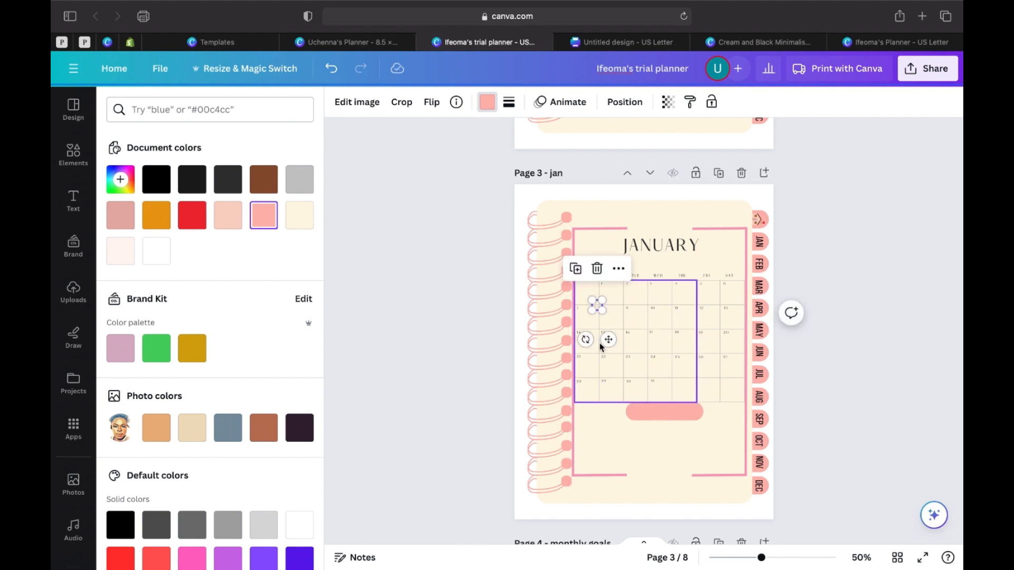
click(601, 344)
click(597, 309)
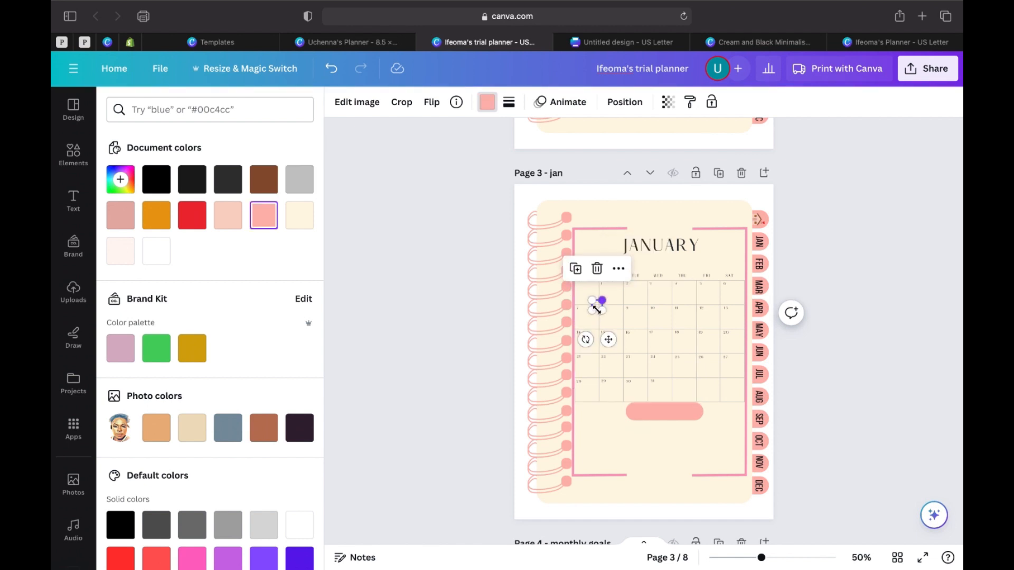
drag(598, 307, 611, 429)
scroll(612, 429, up, 5)
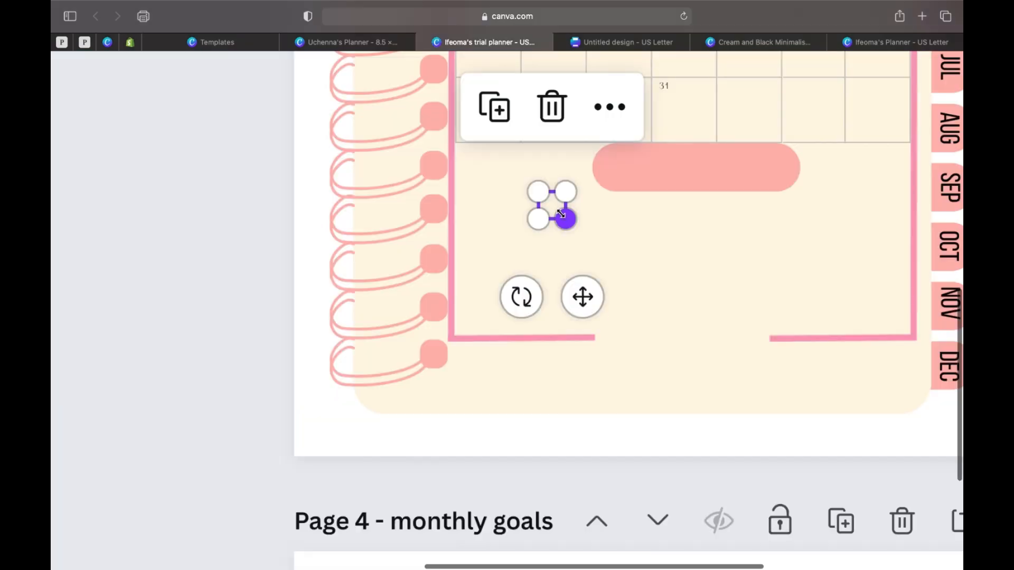
drag(561, 213, 562, 215)
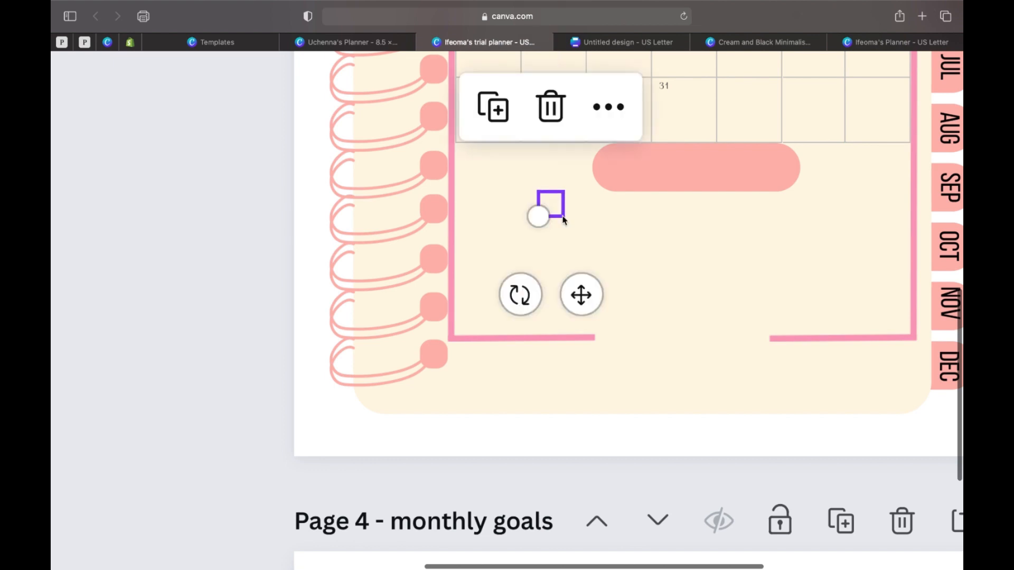
Step: Reduce the pink bar's height slightly and move the check box up, close to the bar's lower-left end
click(642, 184)
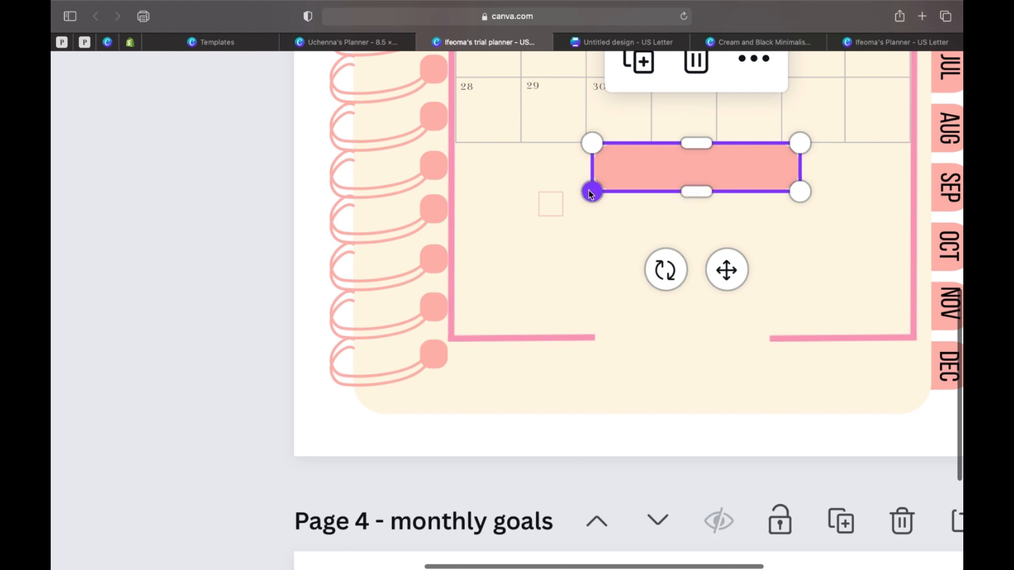
drag(592, 191, 553, 192)
click(548, 205)
click(595, 217)
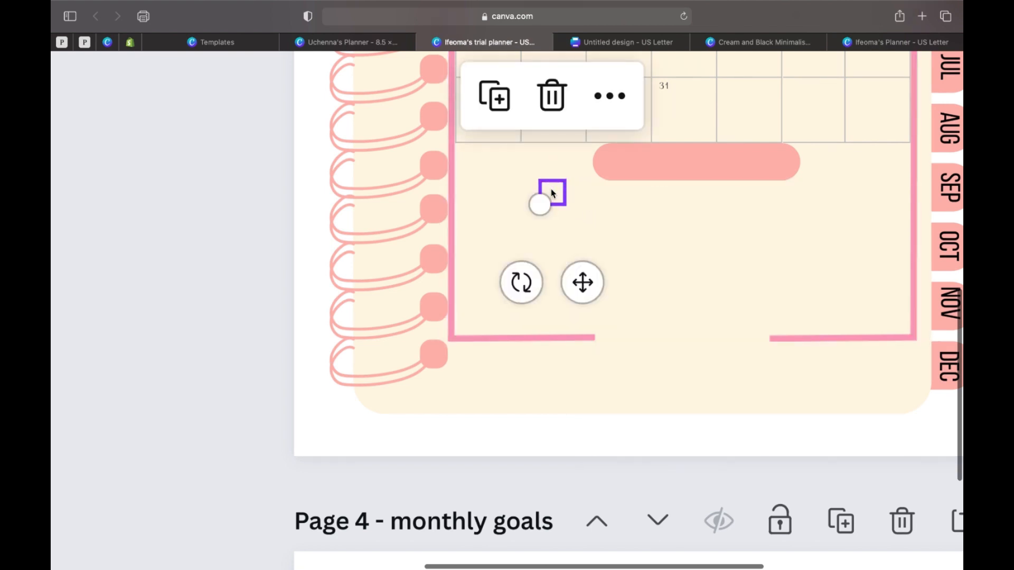
Step: Create three more check boxes by duplicating, stacking each copy directly beneath the previous one in a vertical column
click(508, 110)
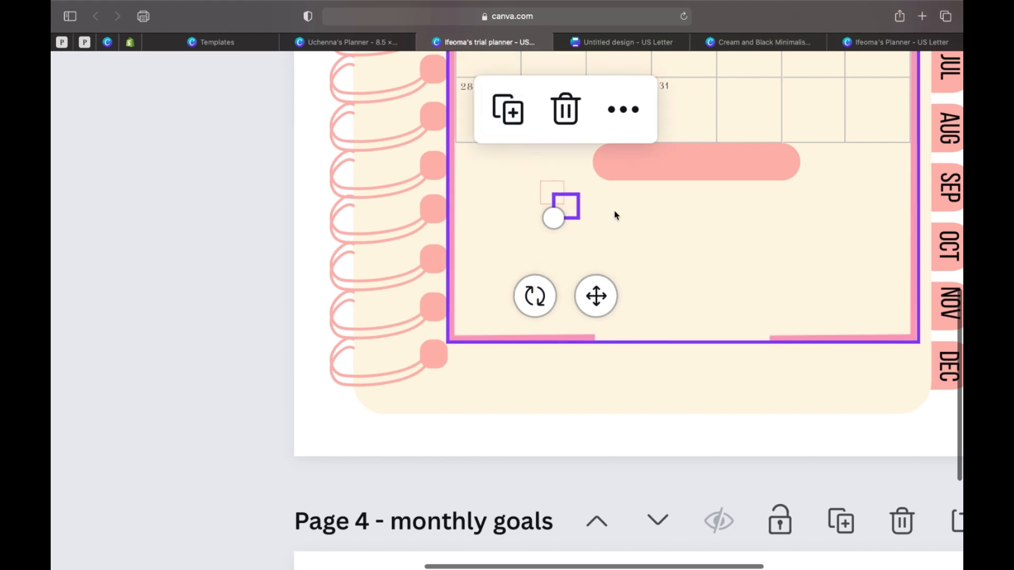
click(580, 214)
drag(571, 214, 554, 224)
click(578, 221)
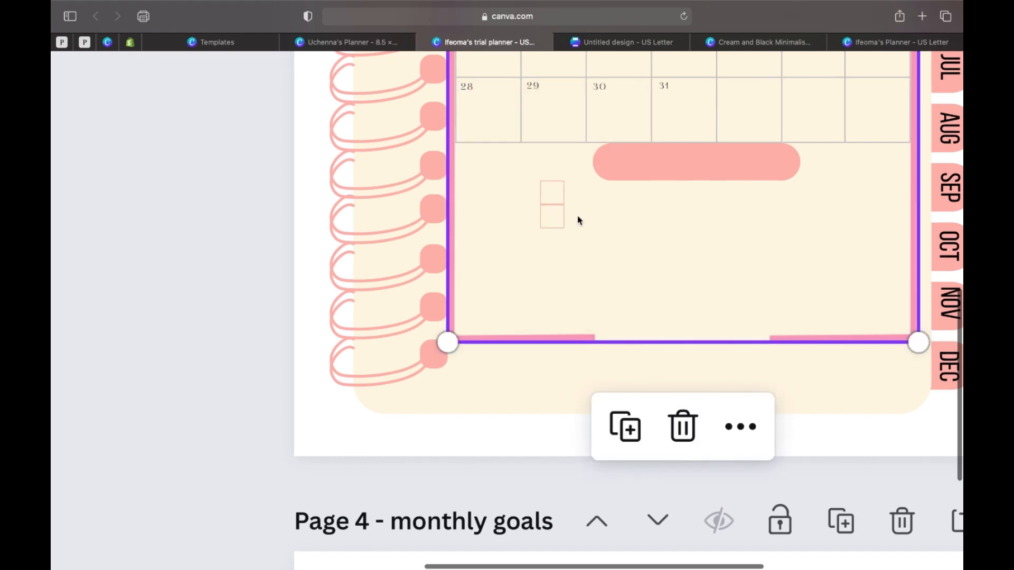
click(552, 217)
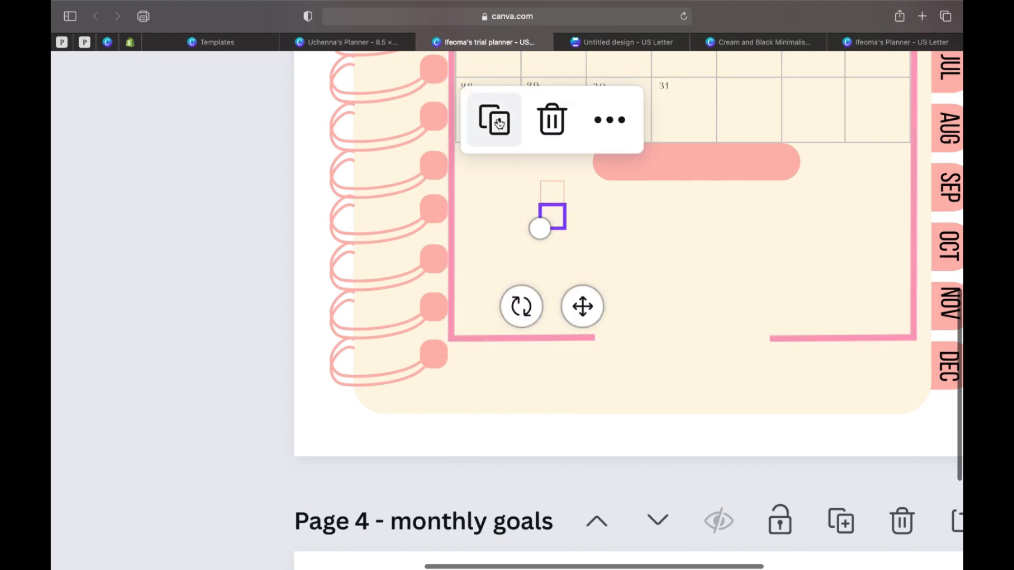
click(499, 124)
drag(569, 233, 558, 245)
click(597, 229)
click(573, 229)
click(502, 152)
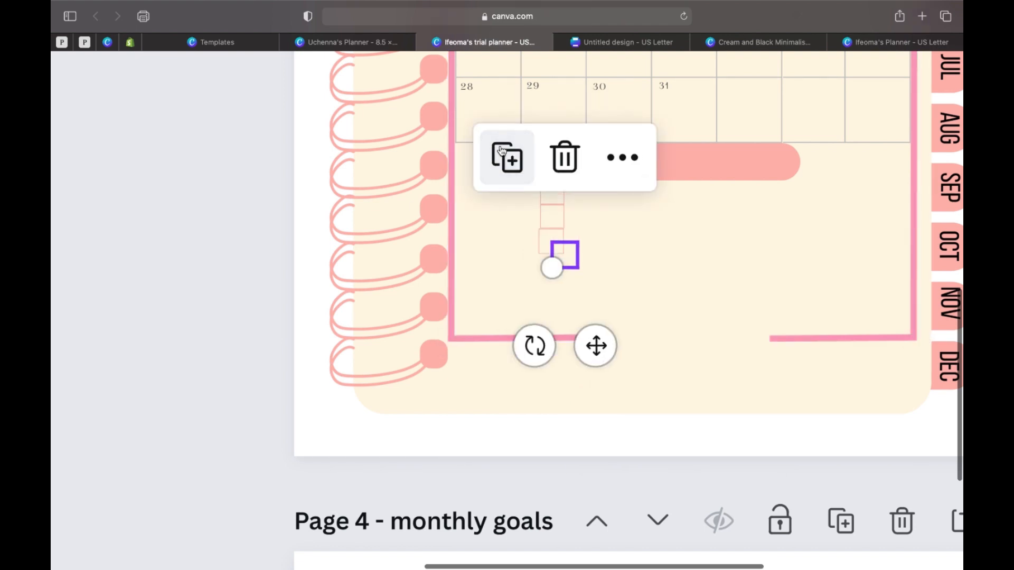
drag(569, 259, 556, 268)
click(601, 256)
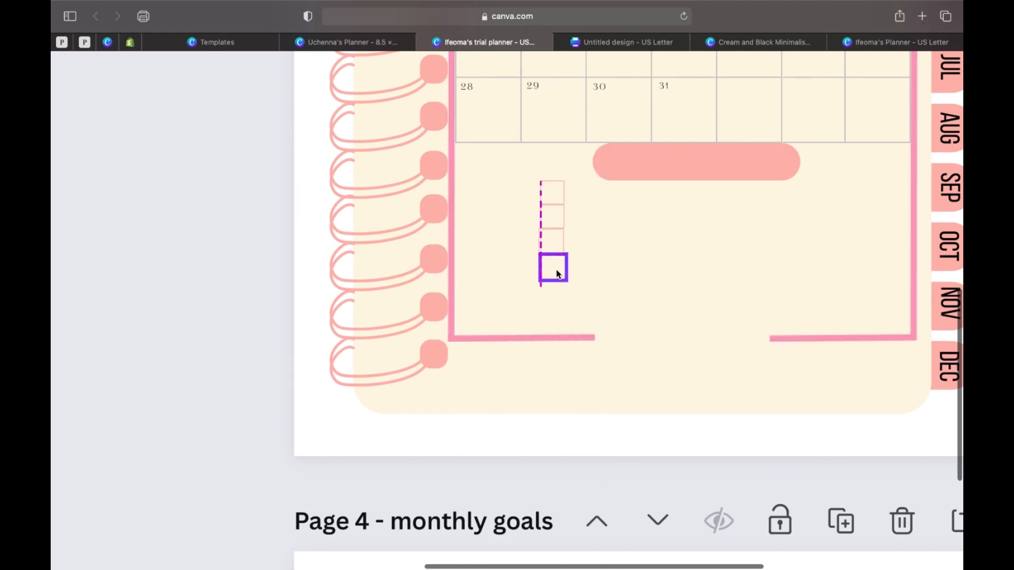
Step: Duplicate the lowest check box and place the fifth box just above the pink frame's lower edge, in line with the column
click(494, 169)
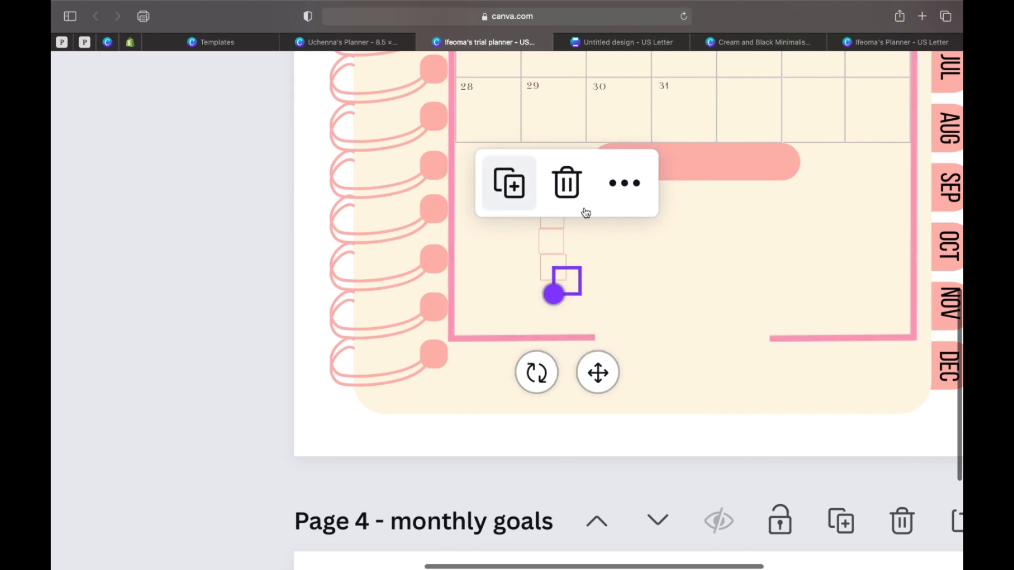
click(594, 281)
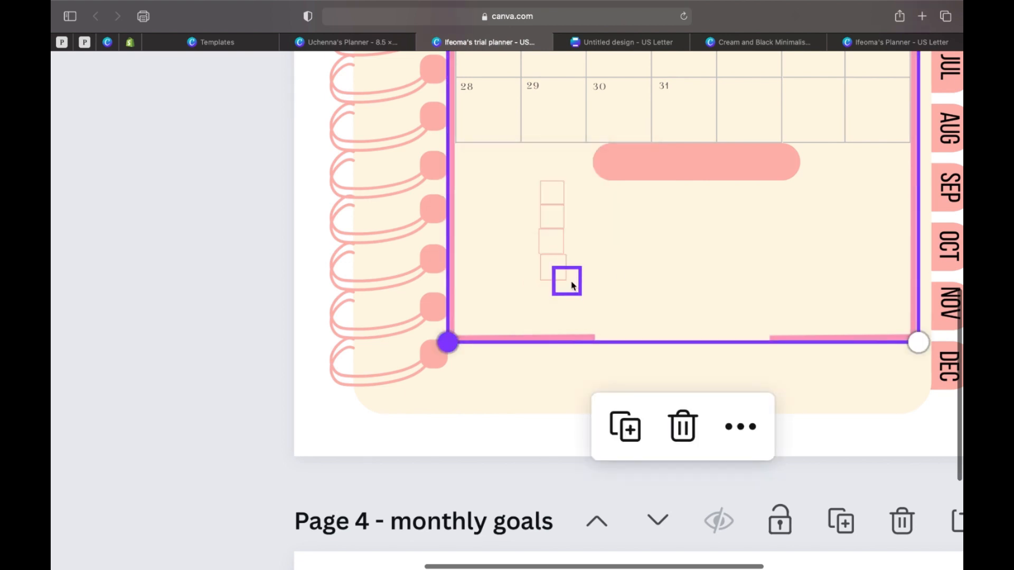
click(569, 284)
drag(569, 284, 561, 318)
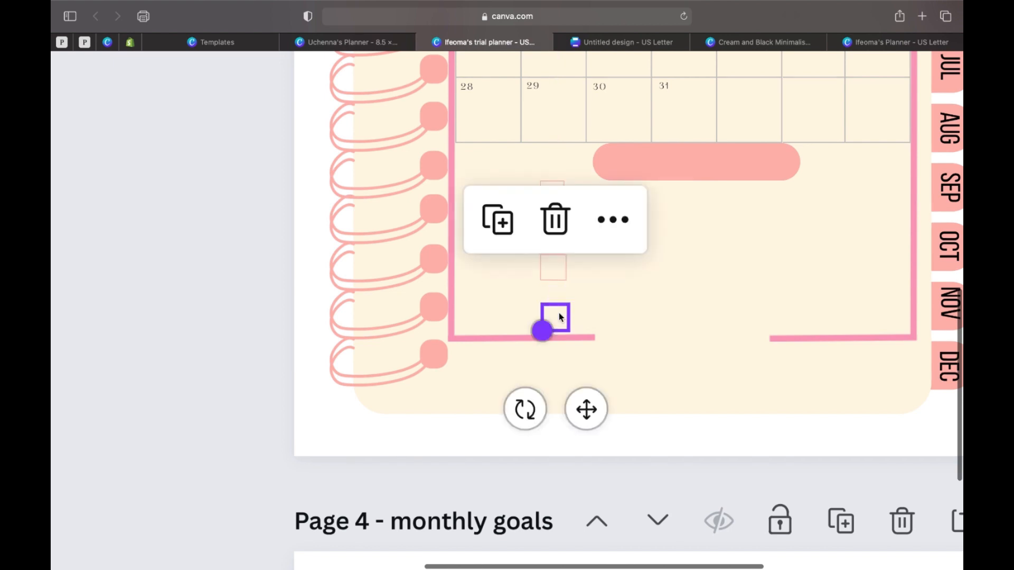
Step: Move the fourth and third check boxes down to open gaps between them, aligning both with the lowest check box
click(553, 273)
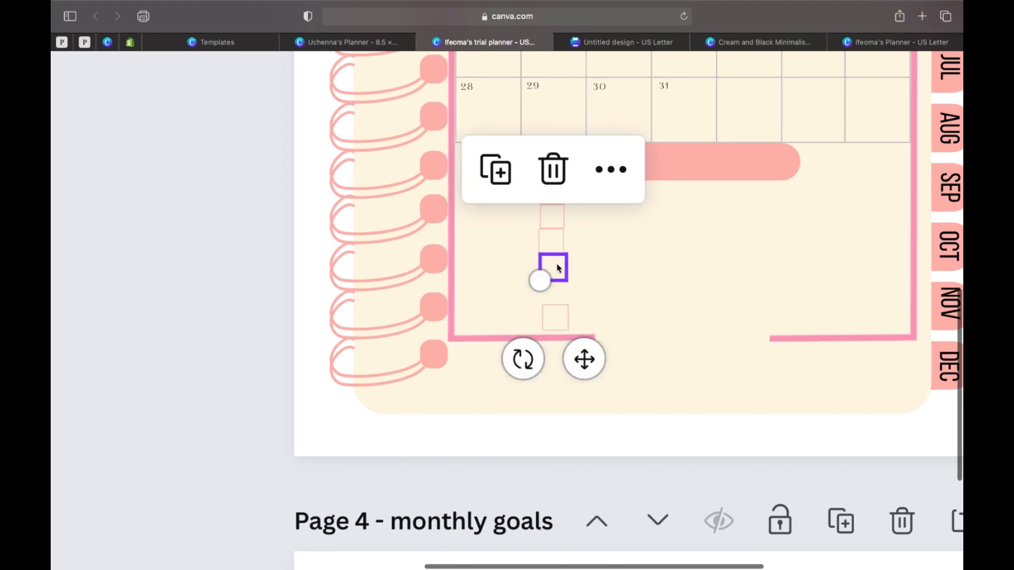
drag(558, 270, 559, 267)
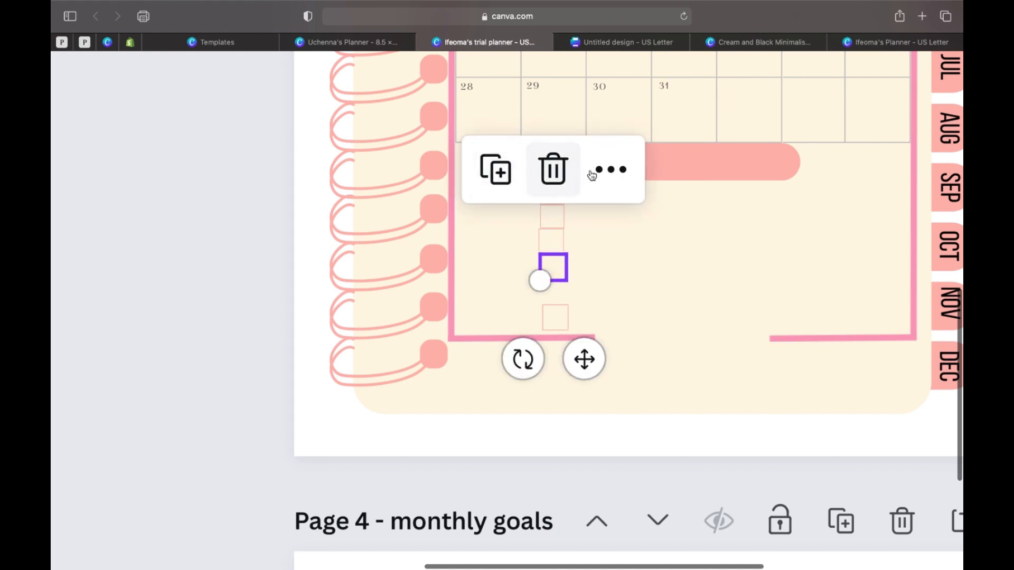
click(607, 288)
click(558, 271)
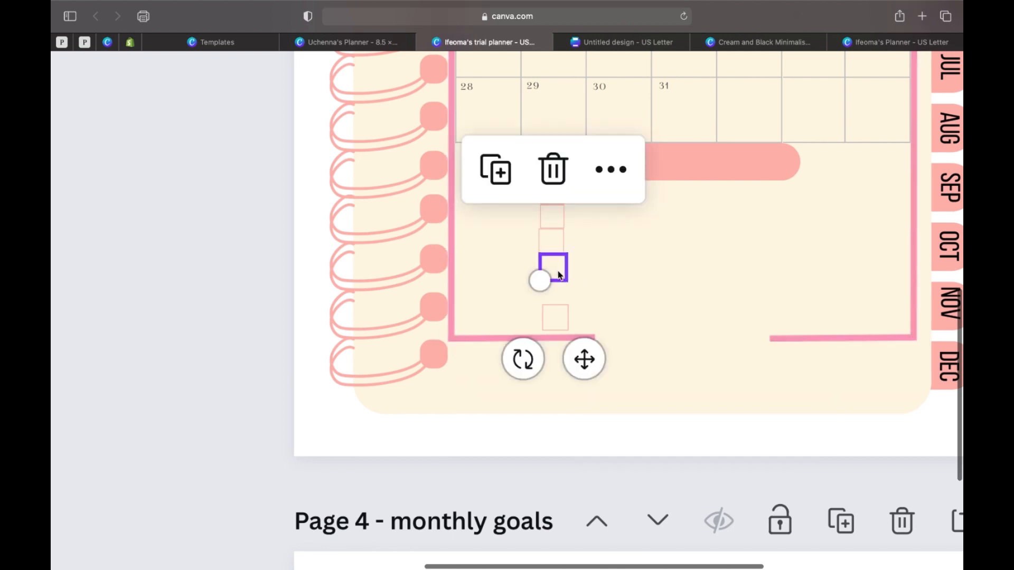
mouse_move(560, 284)
mouse_down()
mouse_move(560, 296)
mouse_move(561, 285)
mouse_up()
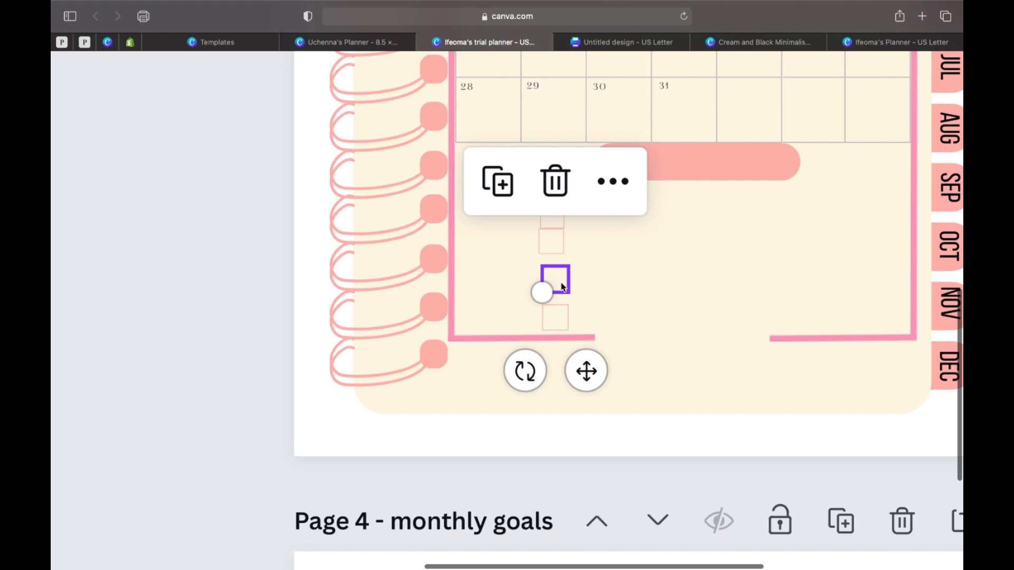
click(554, 244)
mouse_move(554, 244)
mouse_down()
mouse_move(560, 235)
mouse_move(562, 250)
mouse_up()
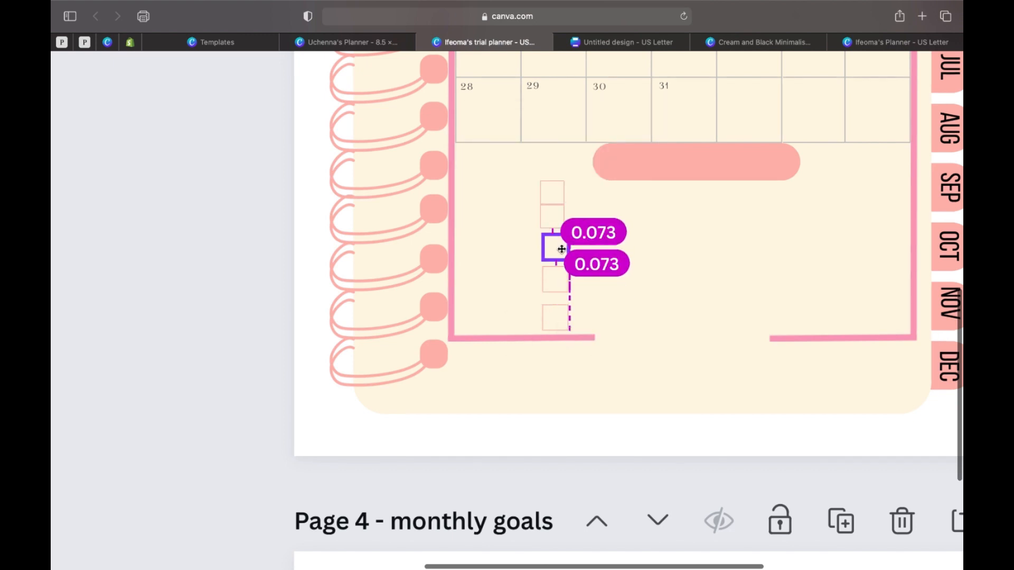
drag(561, 249, 561, 249)
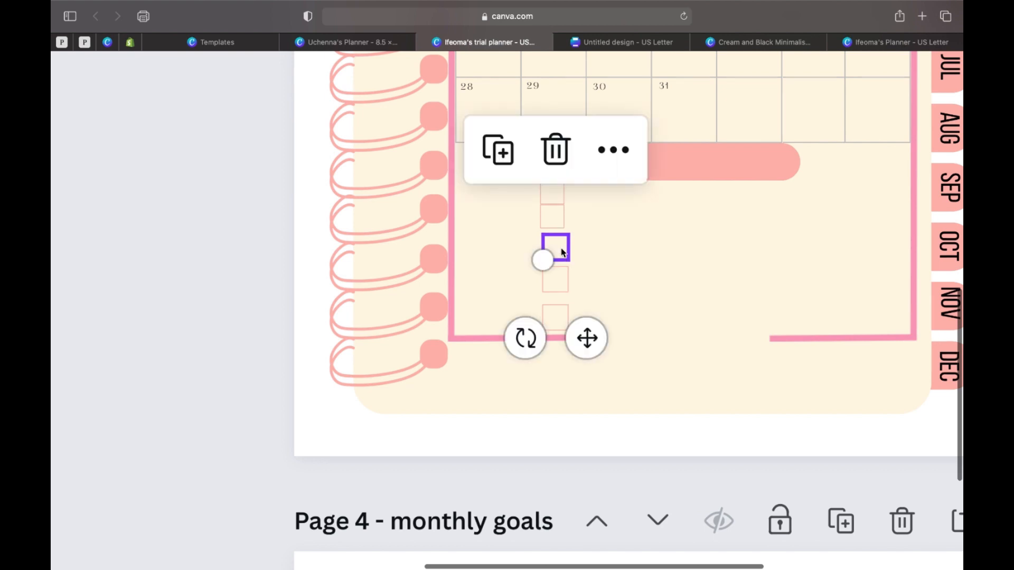
Step: Shift the second check box sideways into line with the lower ones, and move the top check box into line and slightly up
click(559, 219)
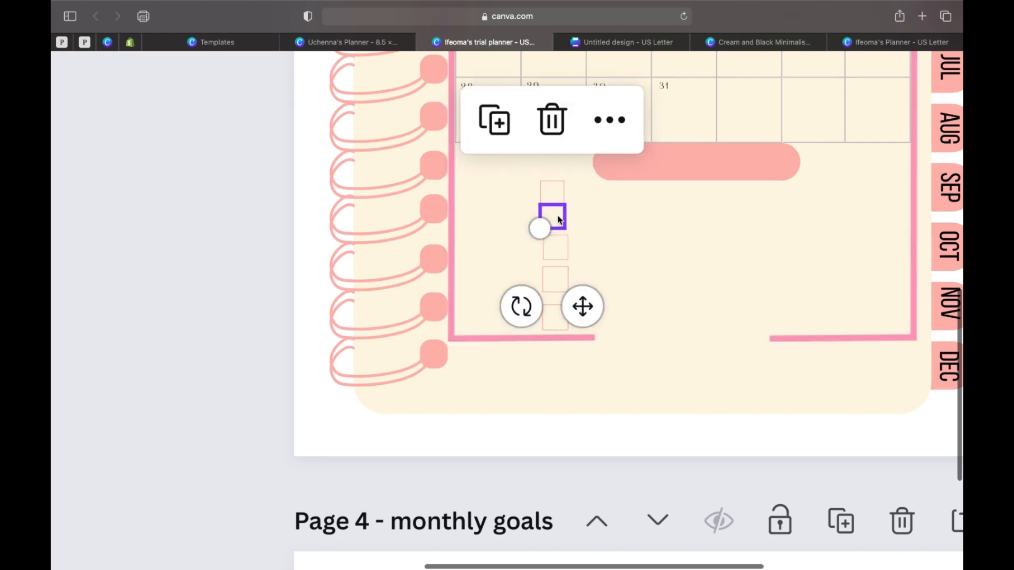
drag(564, 220, 566, 216)
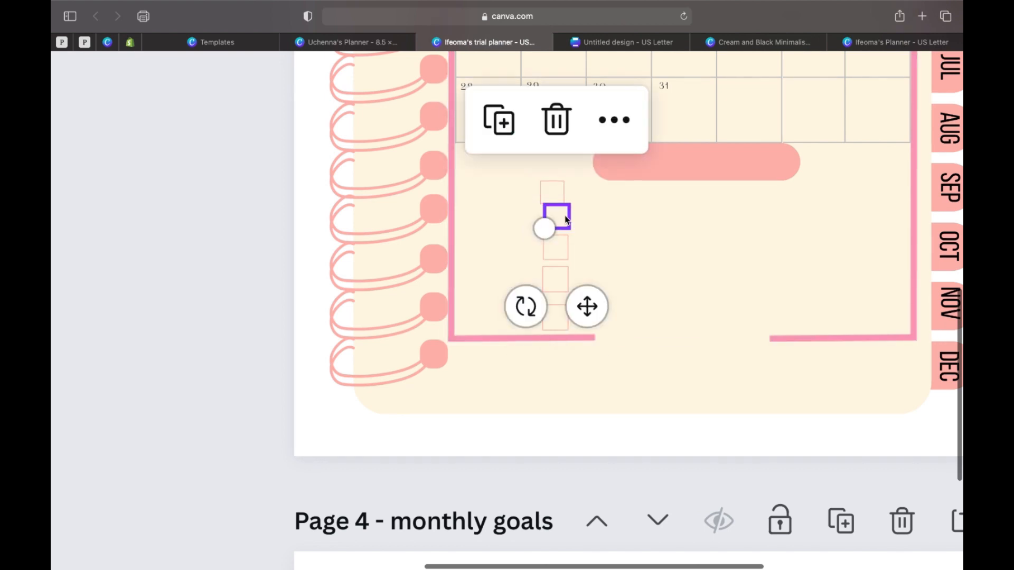
click(559, 191)
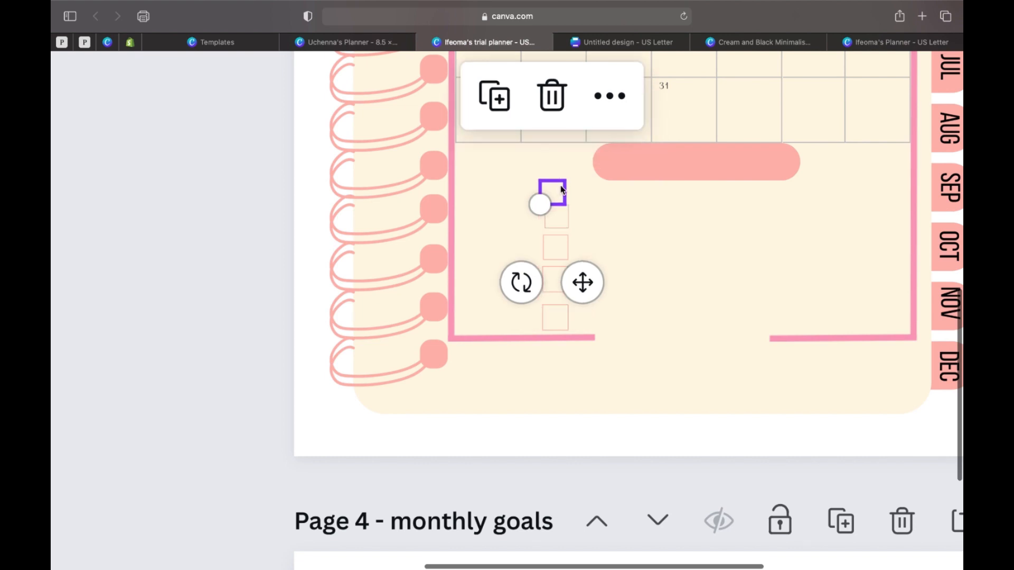
drag(565, 186, 565, 182)
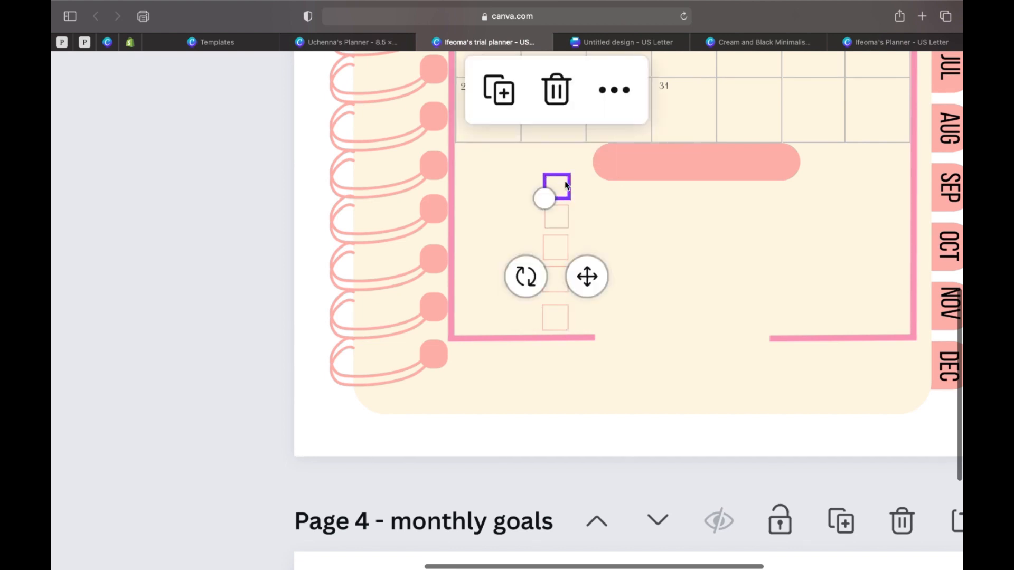
click(639, 247)
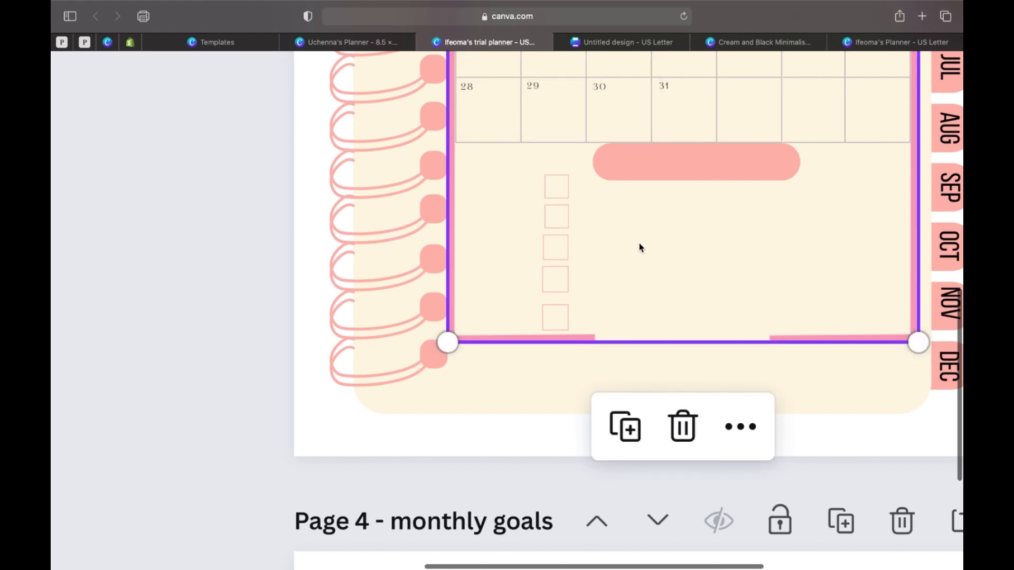
Step: Fine-tune the upper four check boxes so all five sit evenly spaced in one straight vertical column
click(561, 283)
drag(560, 287, 560, 288)
click(554, 248)
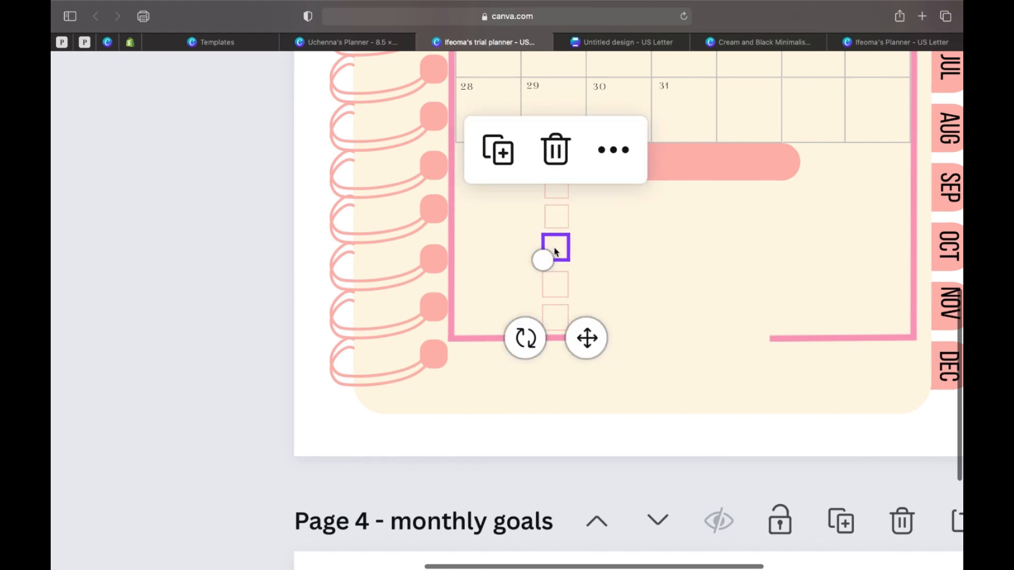
drag(554, 250, 556, 192)
click(555, 216)
click(555, 190)
click(616, 211)
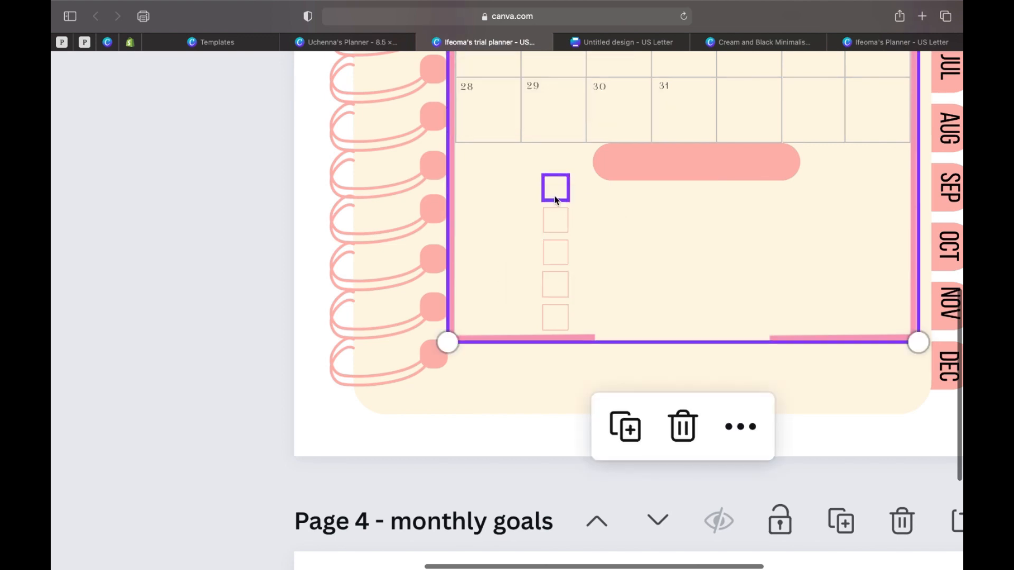
Step: Find "line" among the elements and add a single straight line to the January page, deleting the extra copy
scroll(556, 200, down, 5)
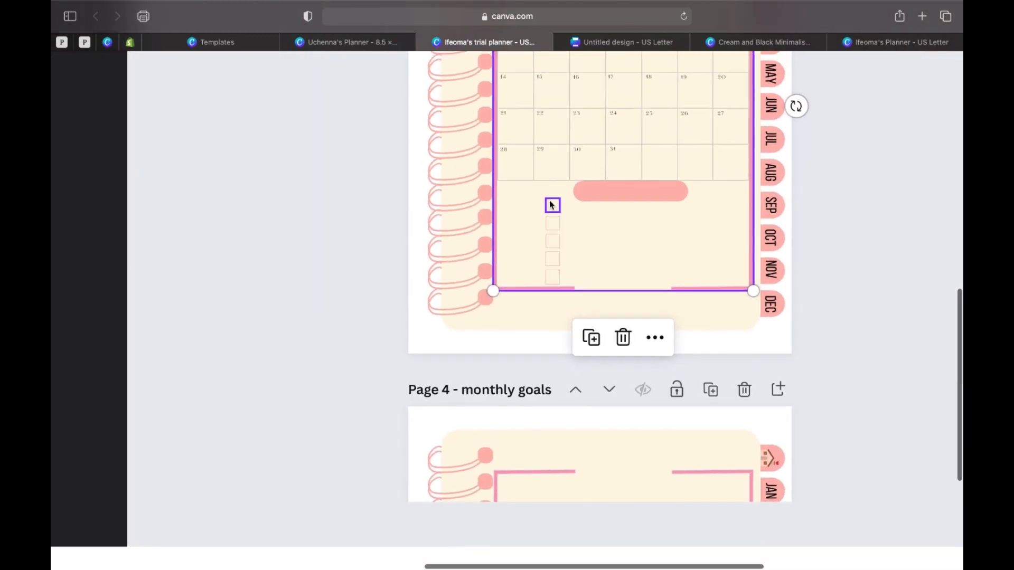
scroll(550, 204, up, 2)
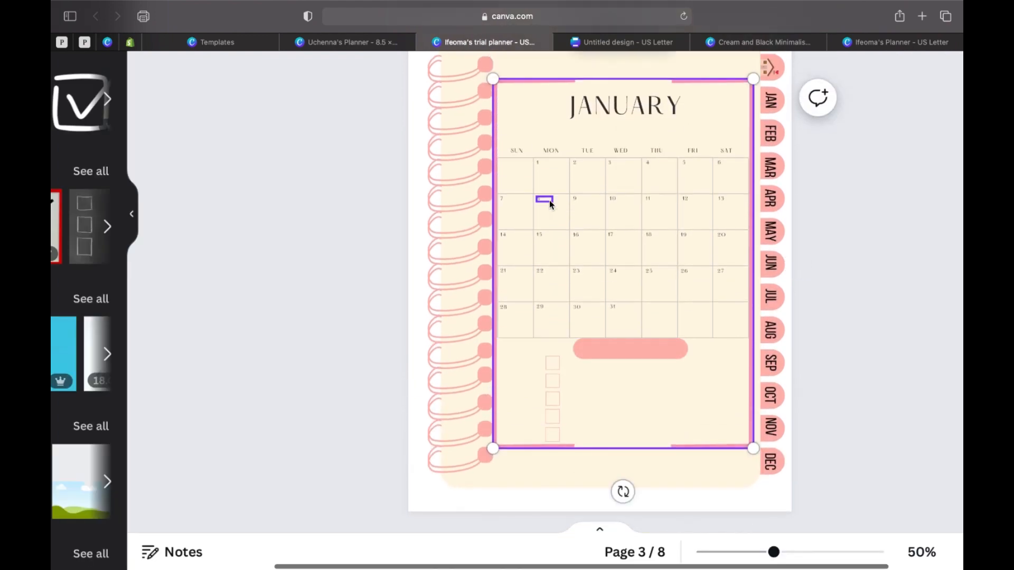
scroll(551, 205, down, 2)
scroll(550, 205, up, 3)
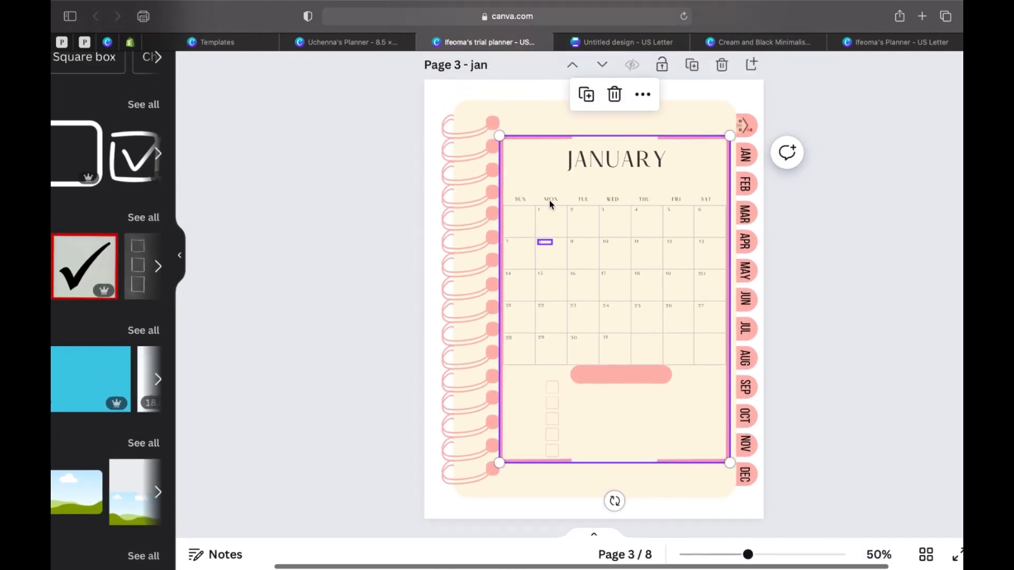
scroll(549, 201, down, 5)
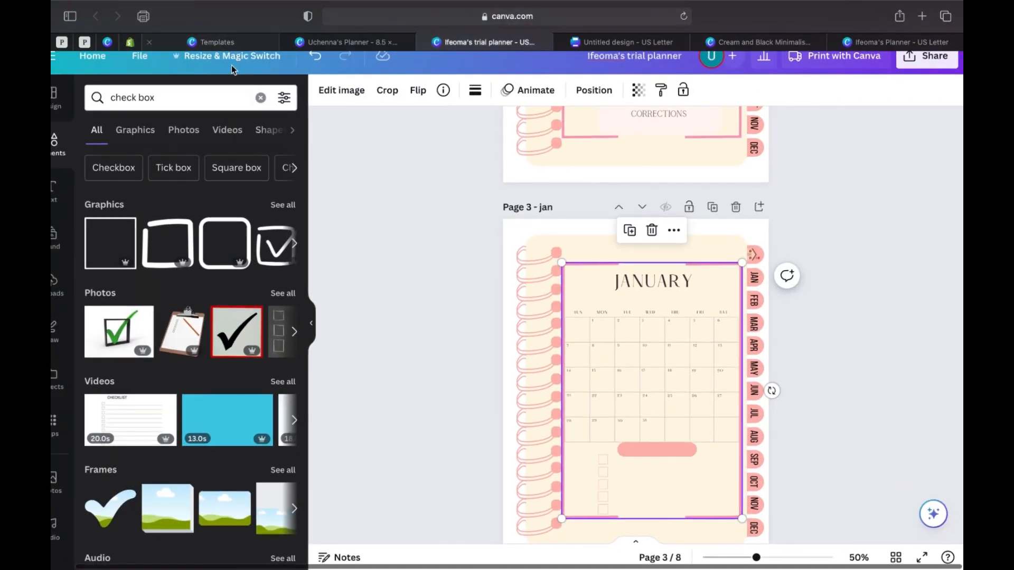
click(260, 98)
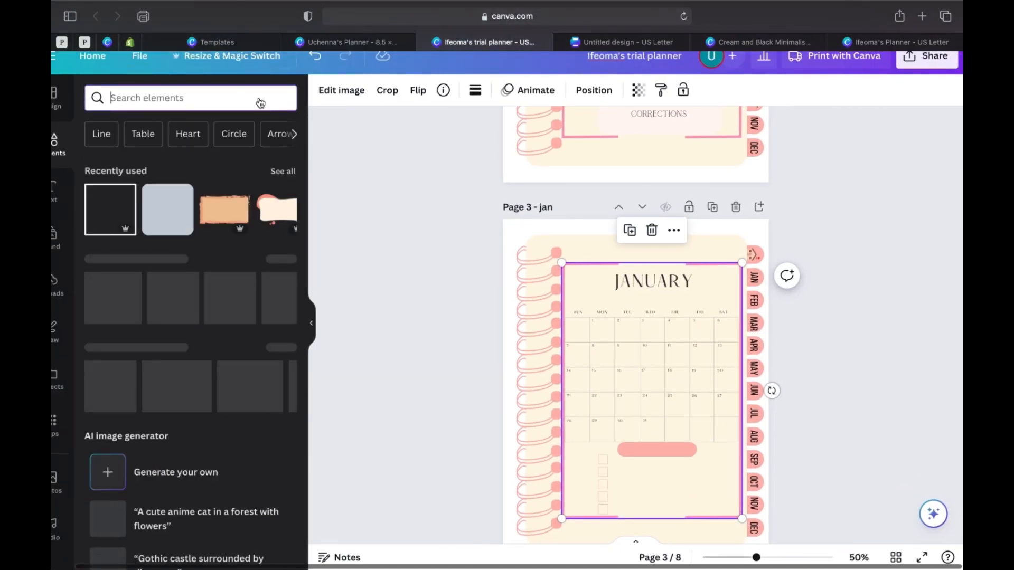
text(l)
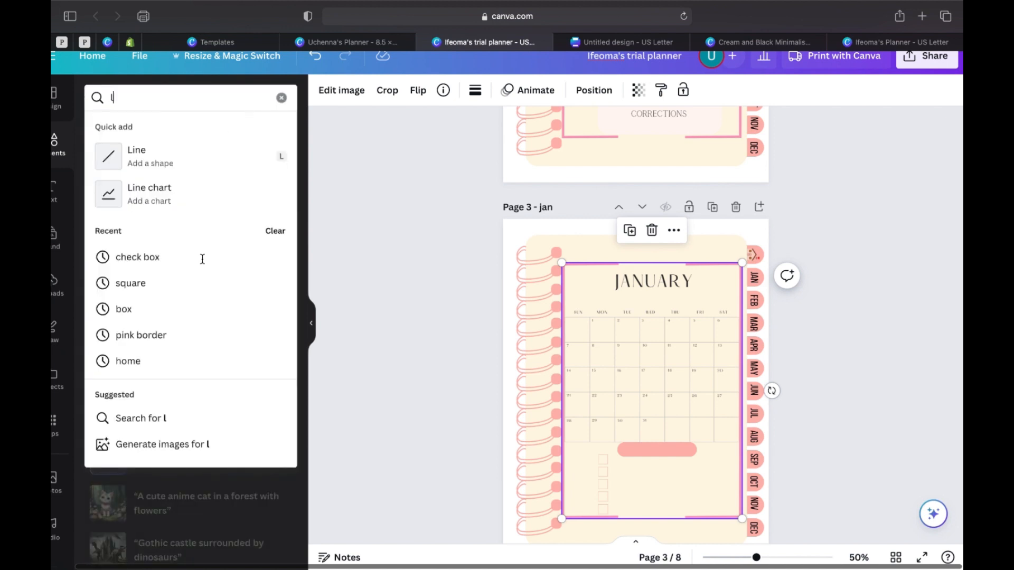
text(ine)
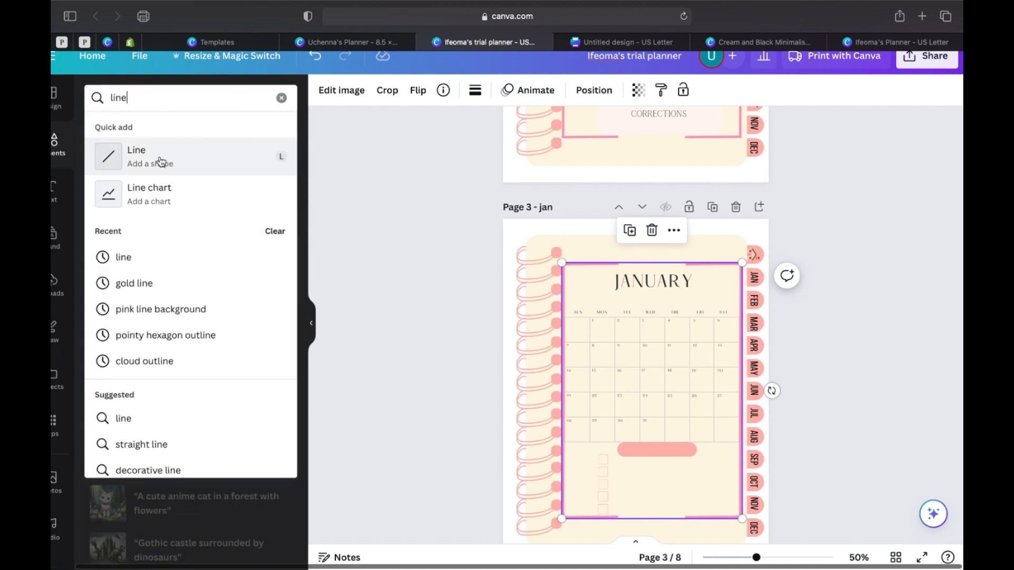
click(161, 162)
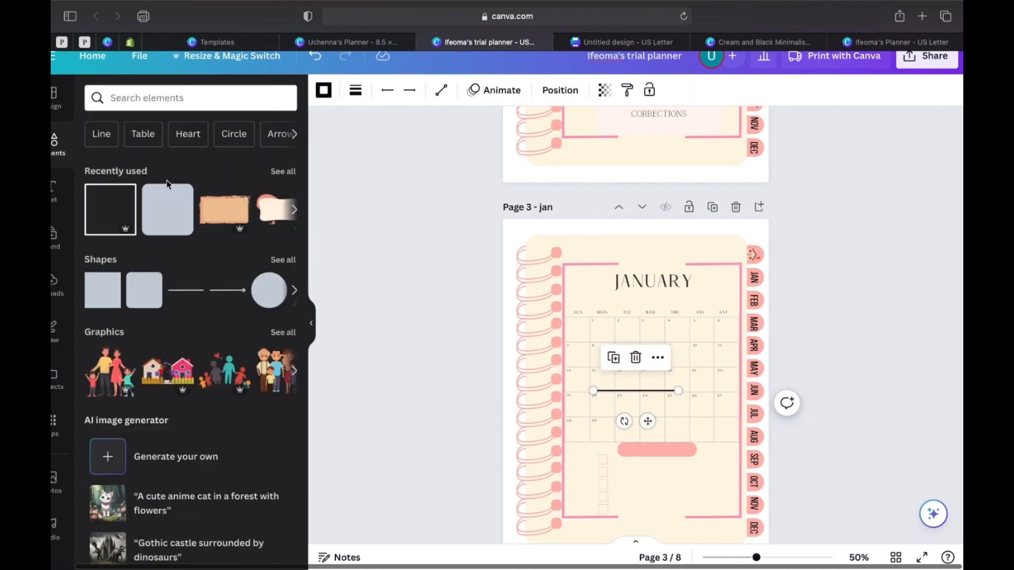
click(193, 295)
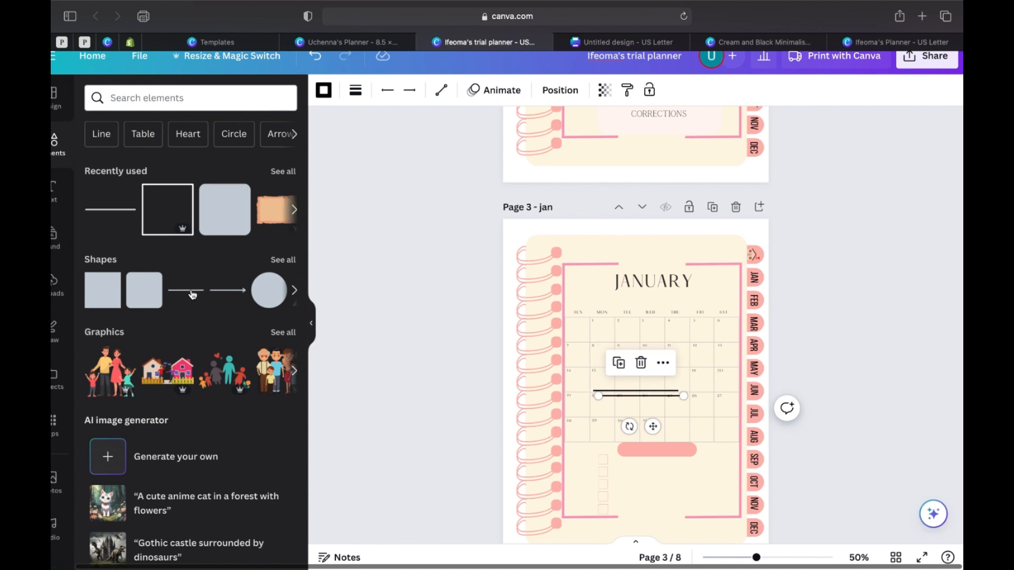
key(Delete)
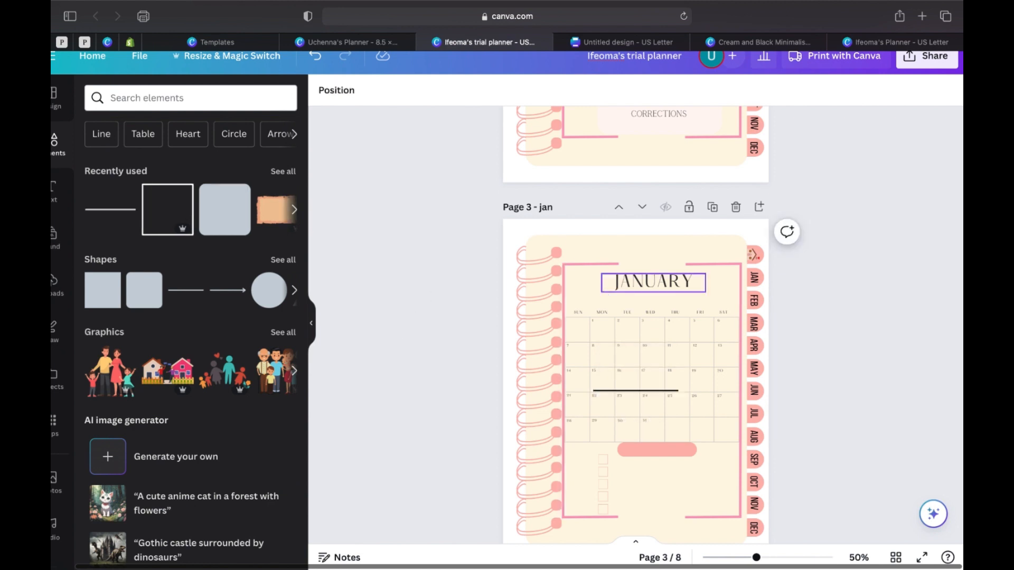
Step: Recolor the line with the planner's salmon pink document color and reduce its line weight
click(646, 392)
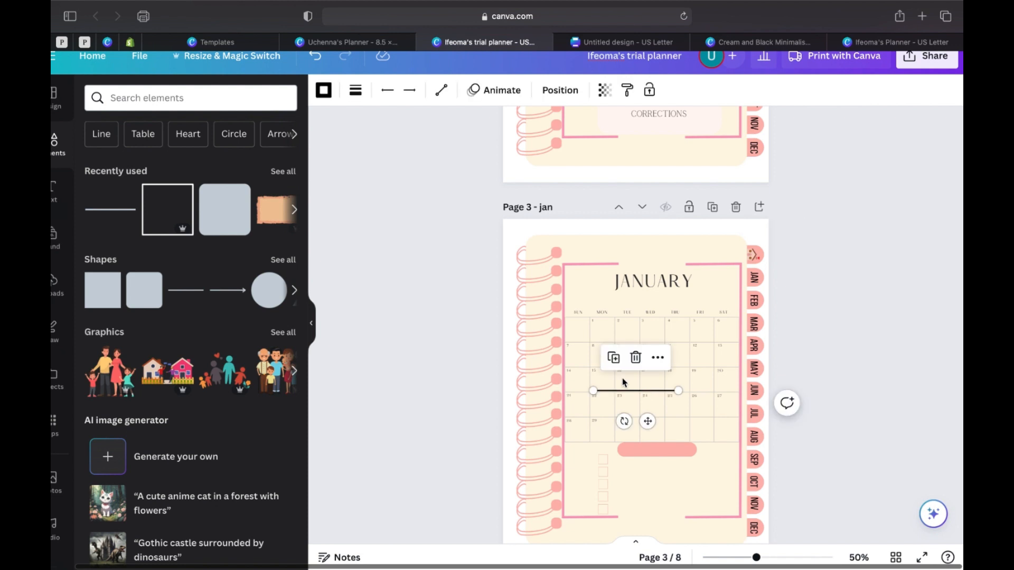
click(323, 90)
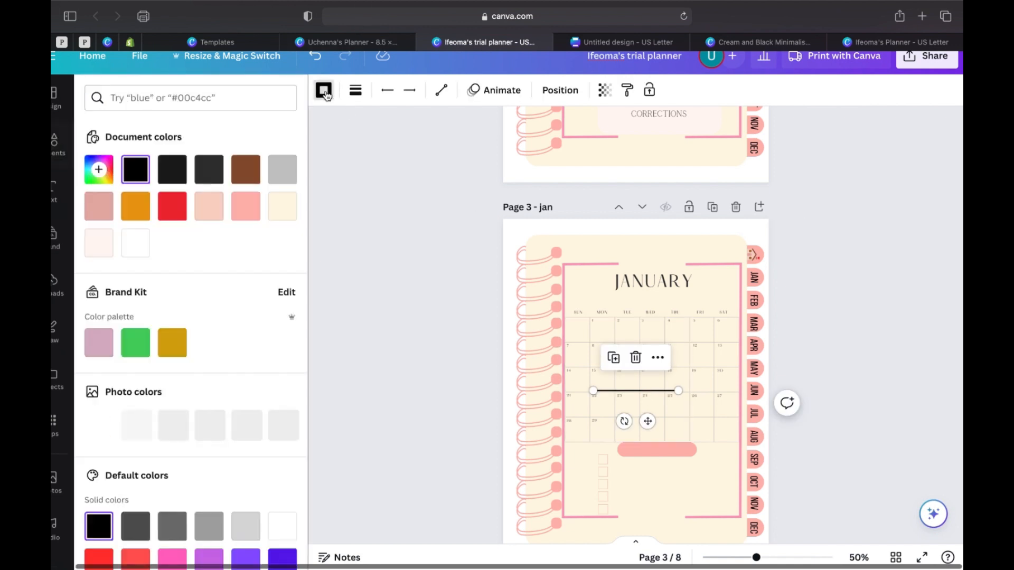
click(246, 207)
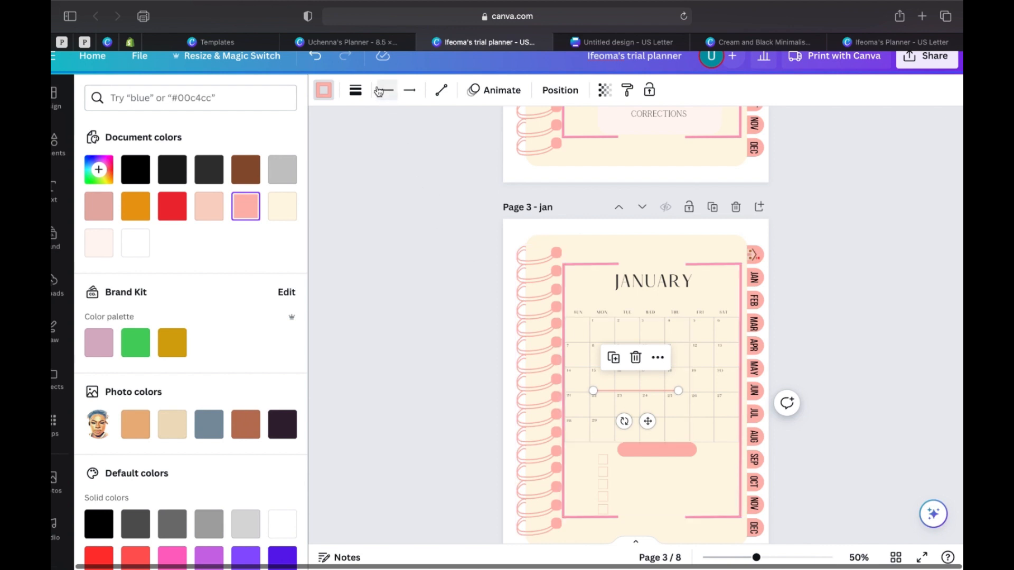
click(355, 91)
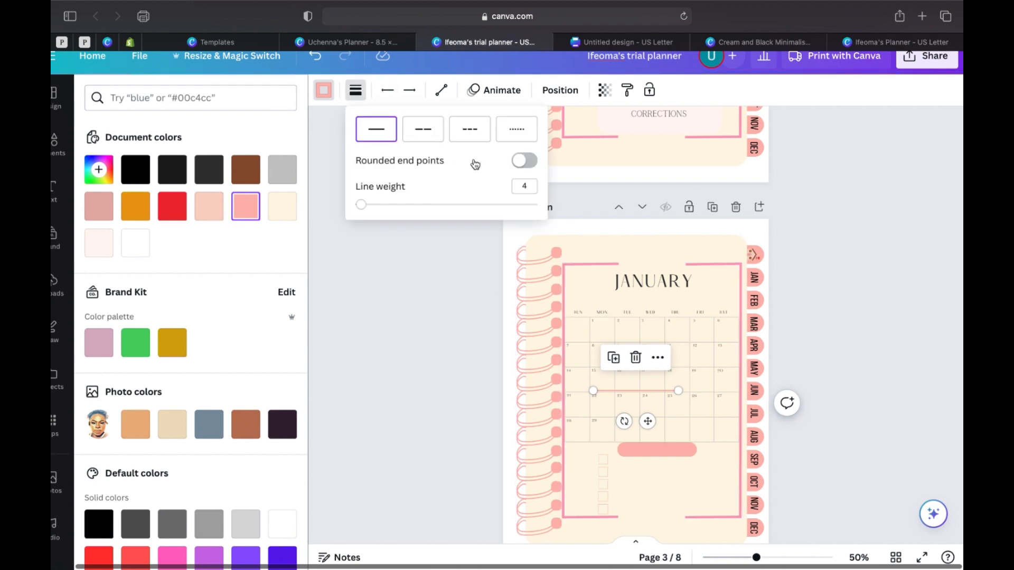
click(526, 186)
key(Return)
Step: Move the thin pink line from the calendar grid to just below the pink bar, beside the first check box
scroll(665, 429, up, 5)
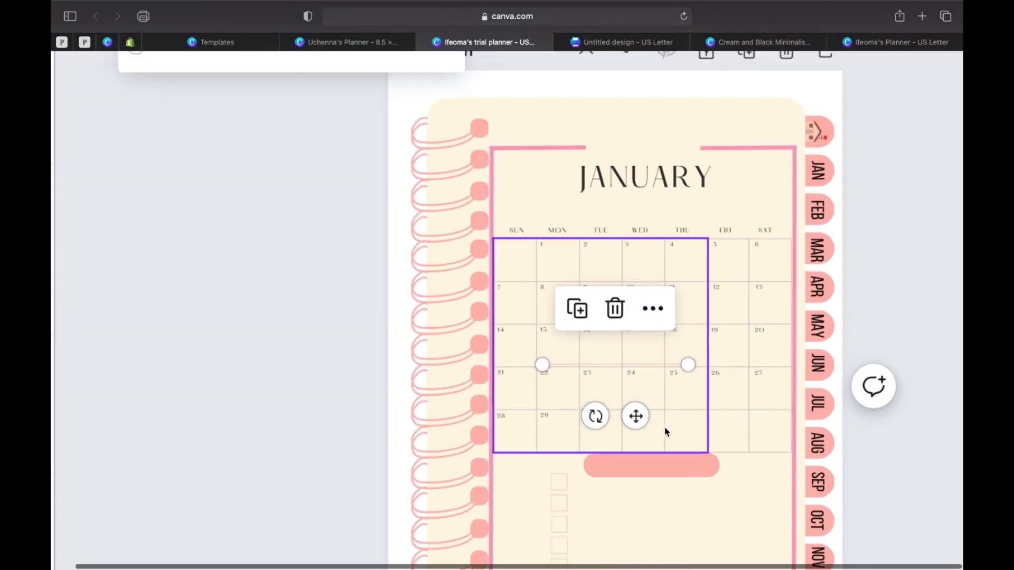
scroll(667, 350, down, 3)
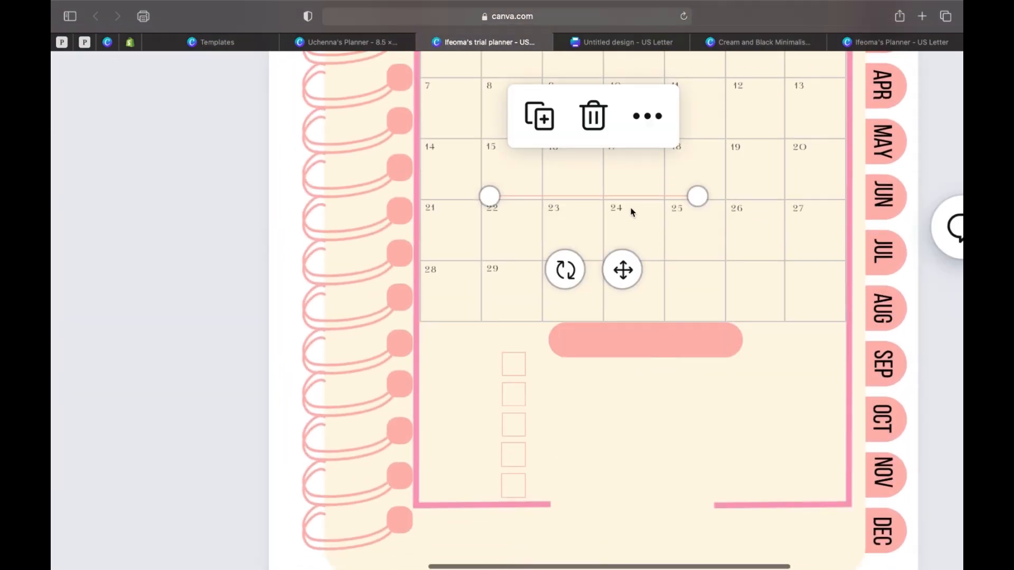
drag(635, 198, 674, 373)
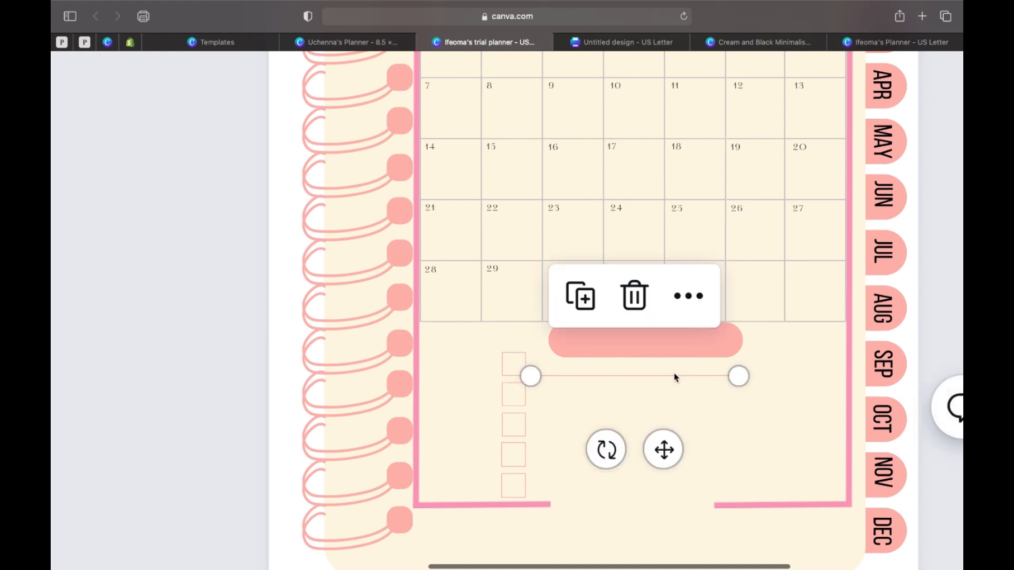
Step: Duplicate the pink line four times and place one copy beside each of the remaining check boxes
click(588, 304)
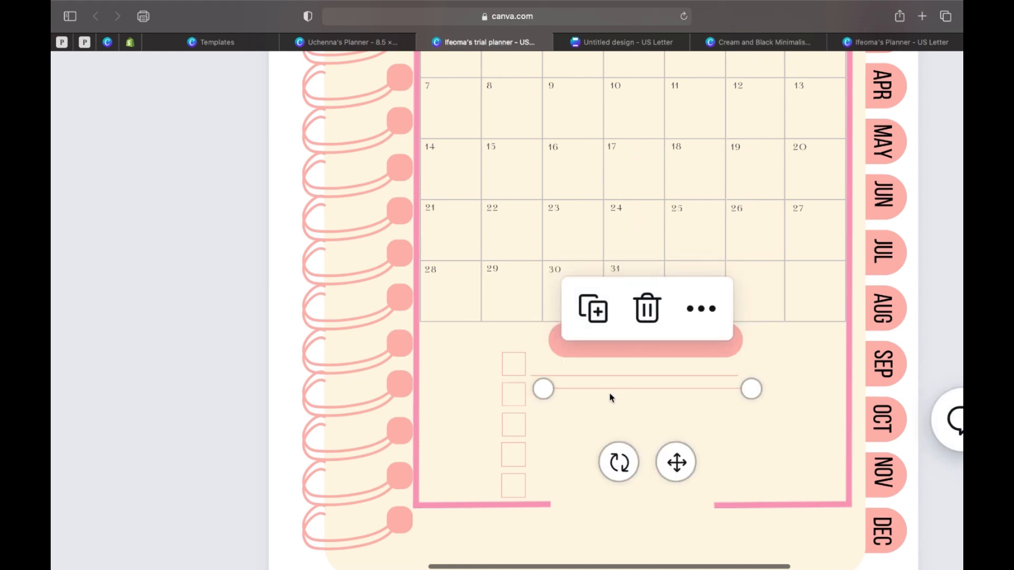
drag(614, 390, 636, 434)
click(571, 328)
click(564, 359)
click(556, 389)
click(602, 410)
click(775, 400)
drag(620, 471, 642, 441)
click(641, 441)
click(765, 426)
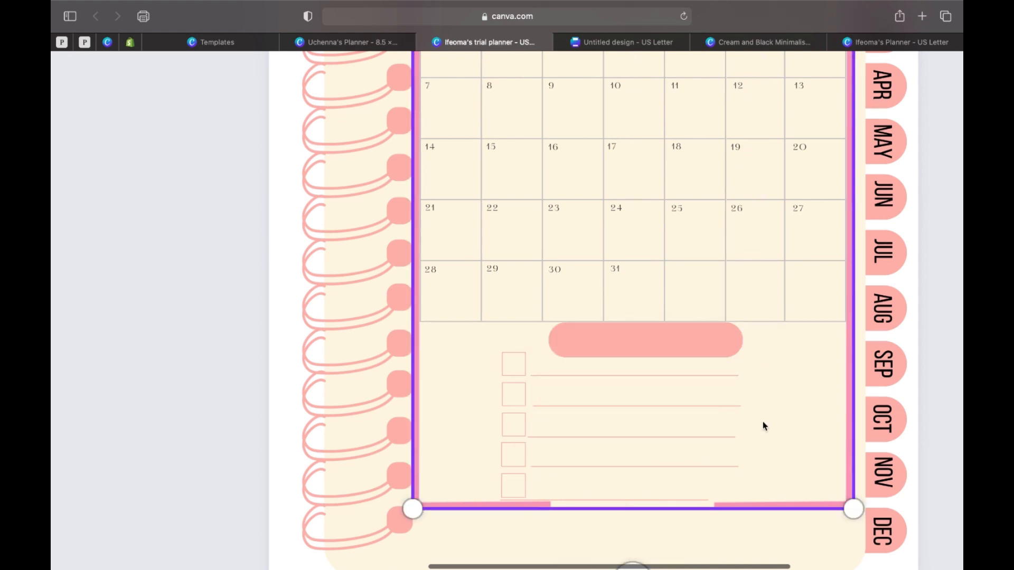
Step: Adjust the writing lines so they start at the check boxes' edges and end evenly, including the lowest one
mouse_move(670, 408)
mouse_down()
mouse_move(680, 378)
mouse_move(689, 381)
mouse_move(679, 391)
mouse_up()
drag(715, 473, 723, 495)
drag(723, 495, 715, 494)
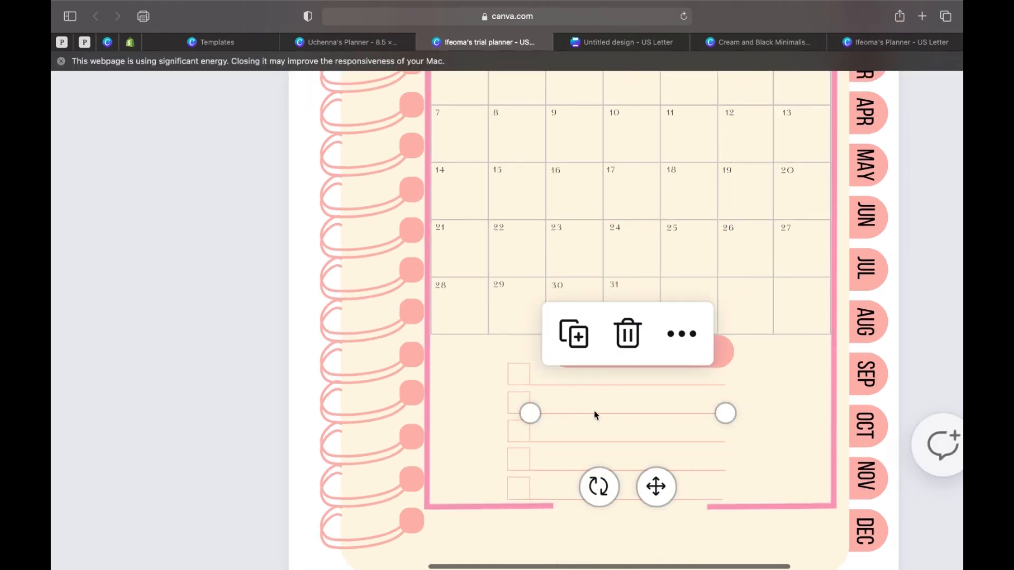
click(776, 405)
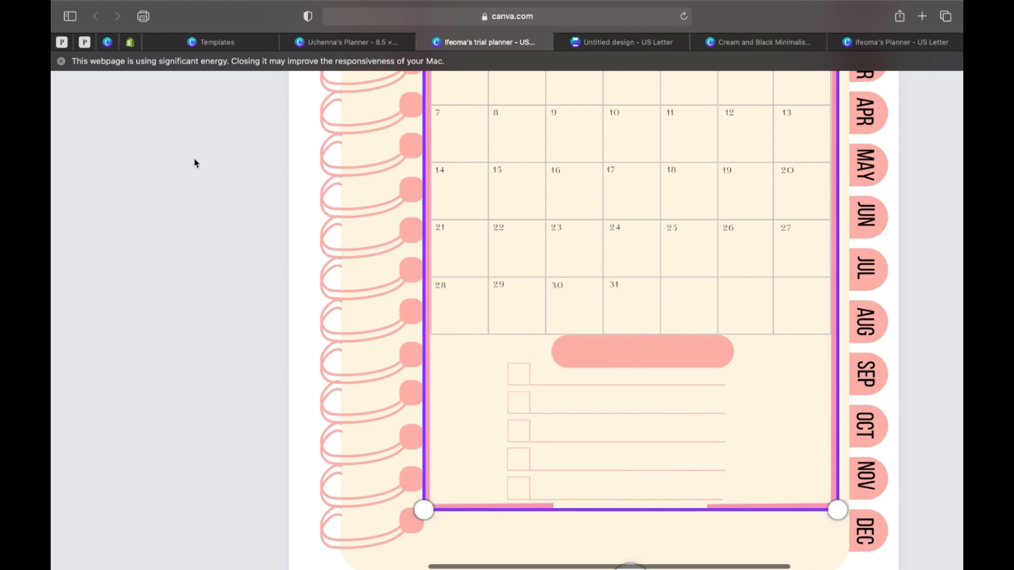
click(206, 246)
scroll(180, 275, down, 2)
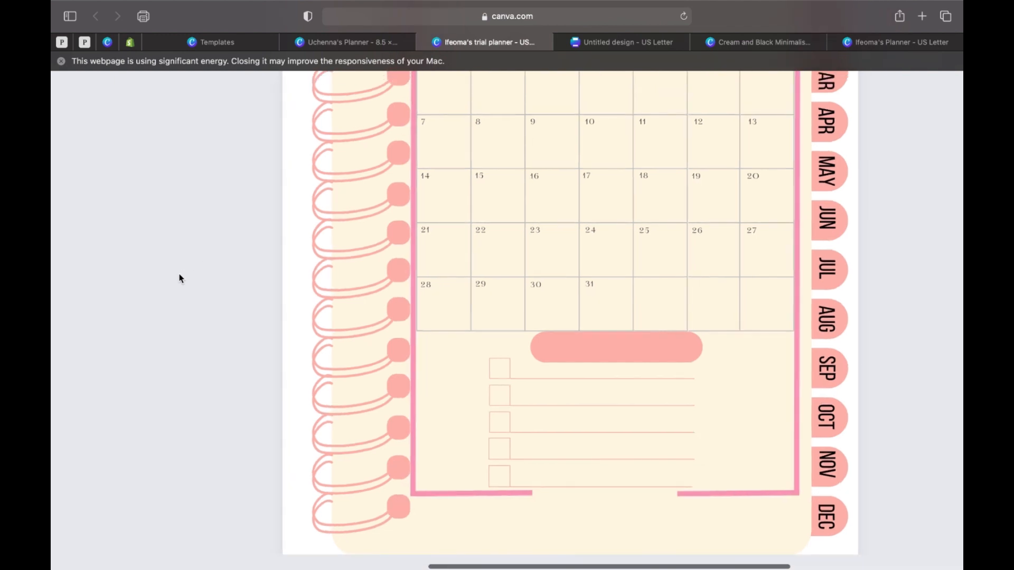
Step: Add a body text box reading "To do list" to the January page
scroll(464, 272, down, 5)
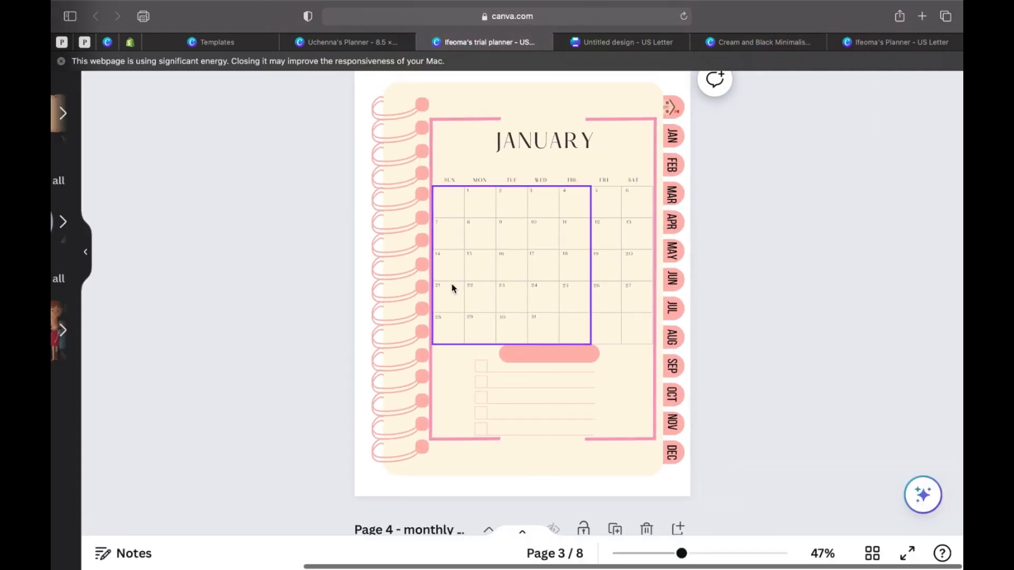
scroll(452, 289, down, 5)
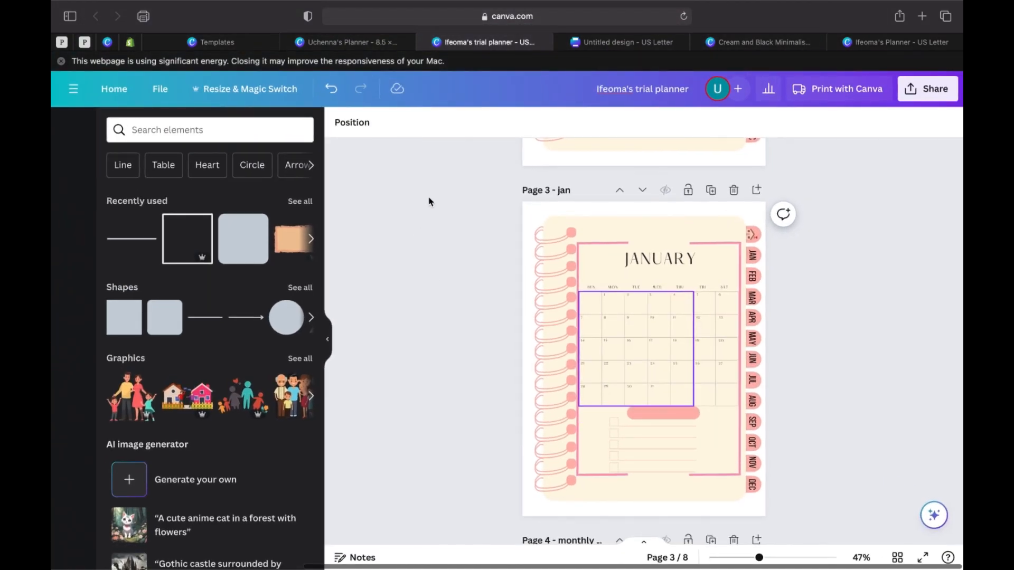
click(74, 222)
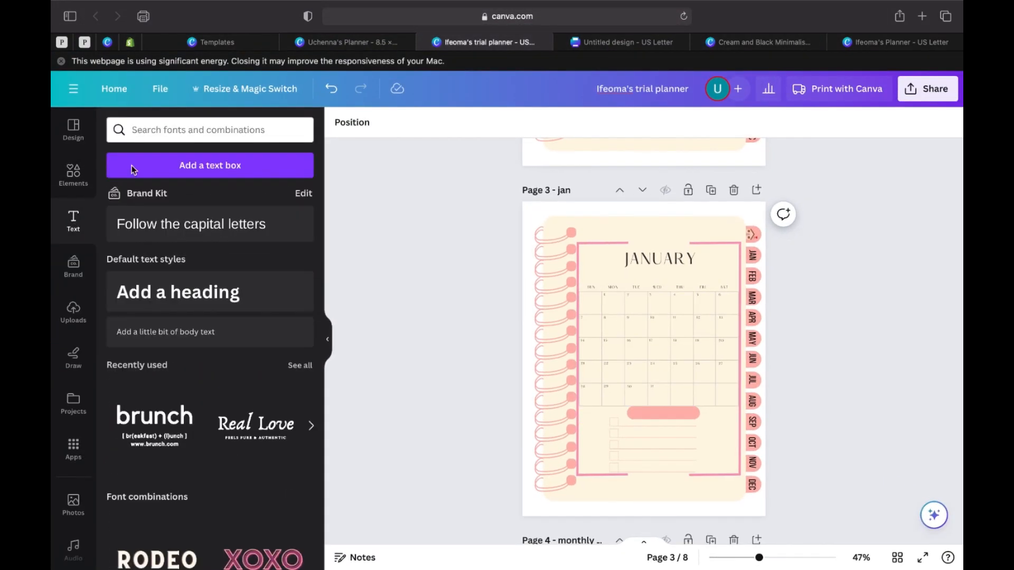
click(201, 127)
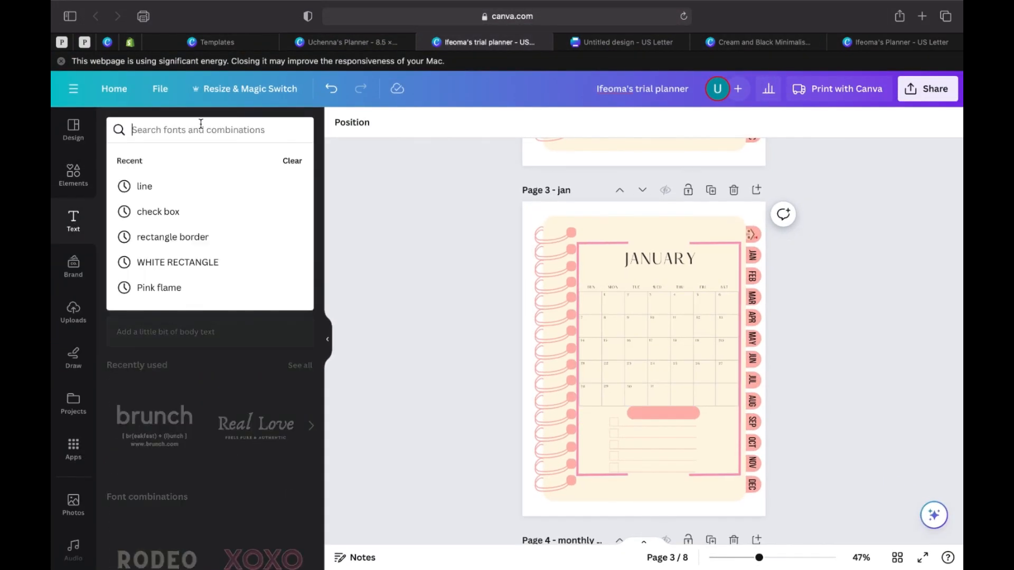
click(74, 226)
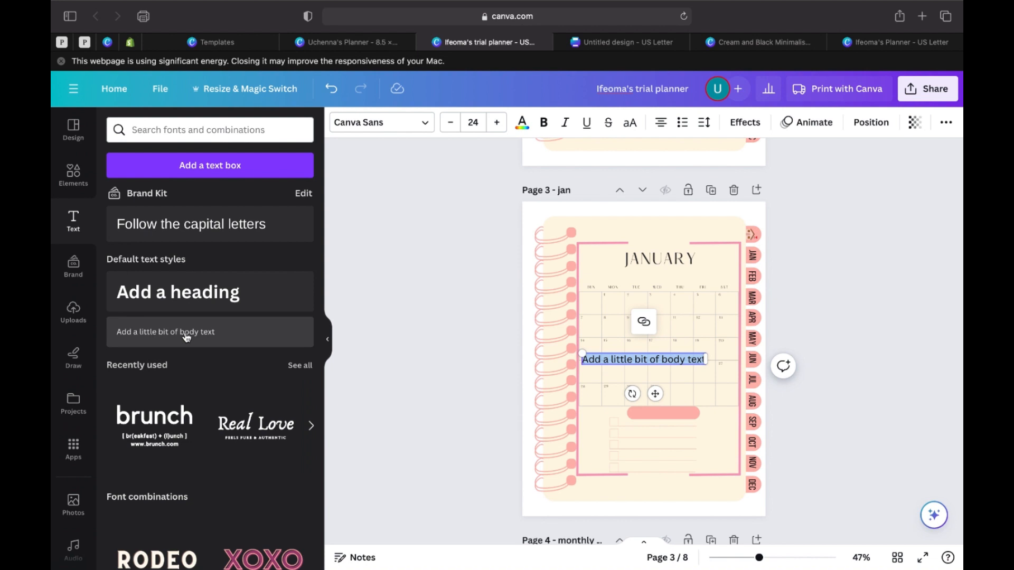
key(BackSpace)
text(Tc)
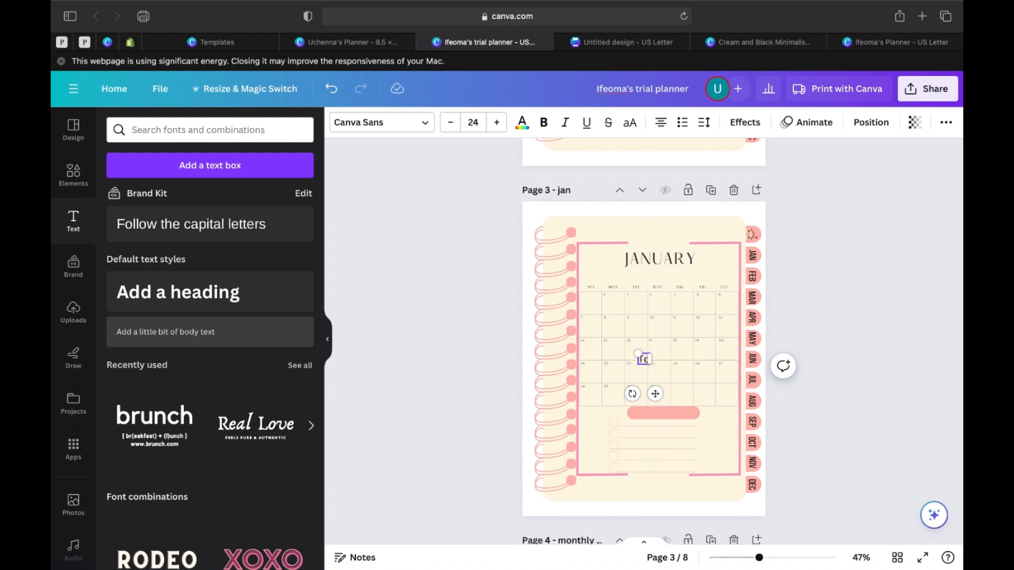
text( do list)
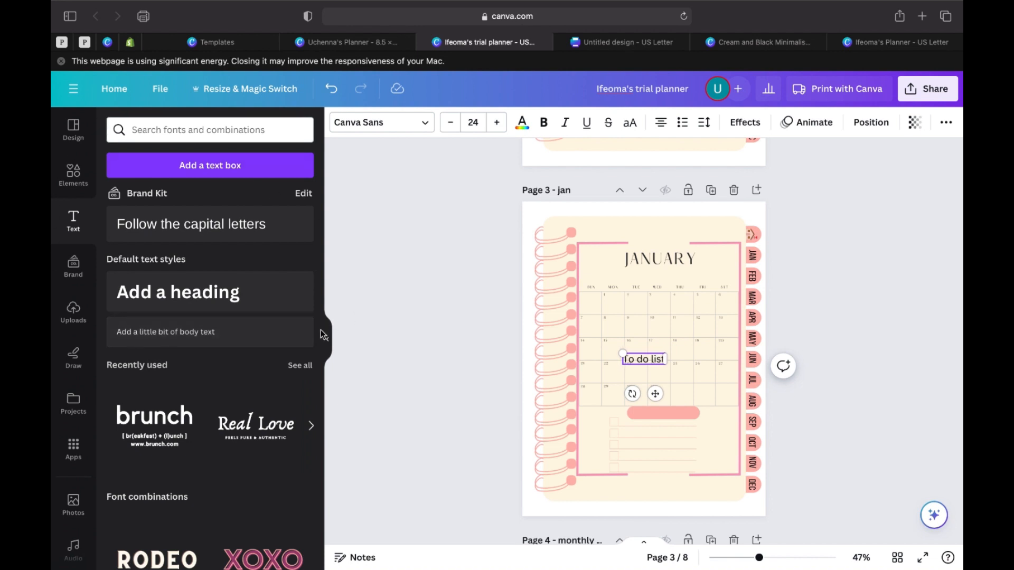
Step: Change the "To do list" text to the Breathing font
click(426, 129)
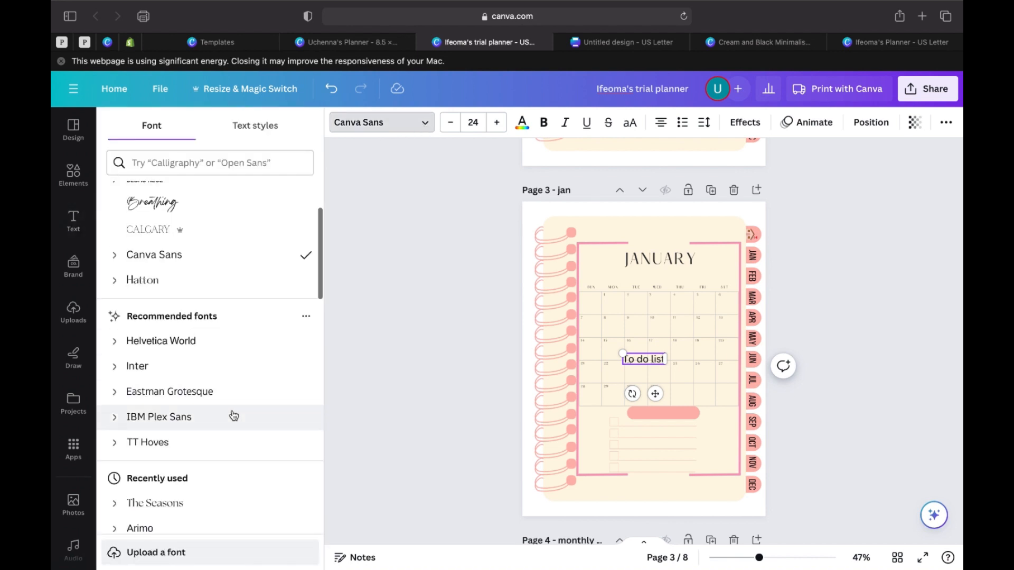
scroll(234, 416, up, 1)
click(193, 216)
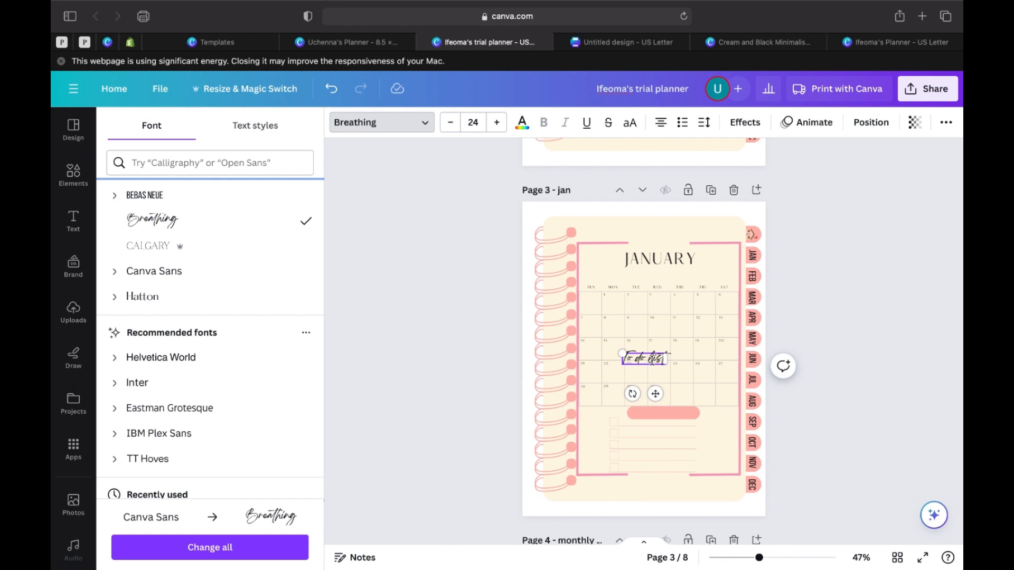
click(720, 433)
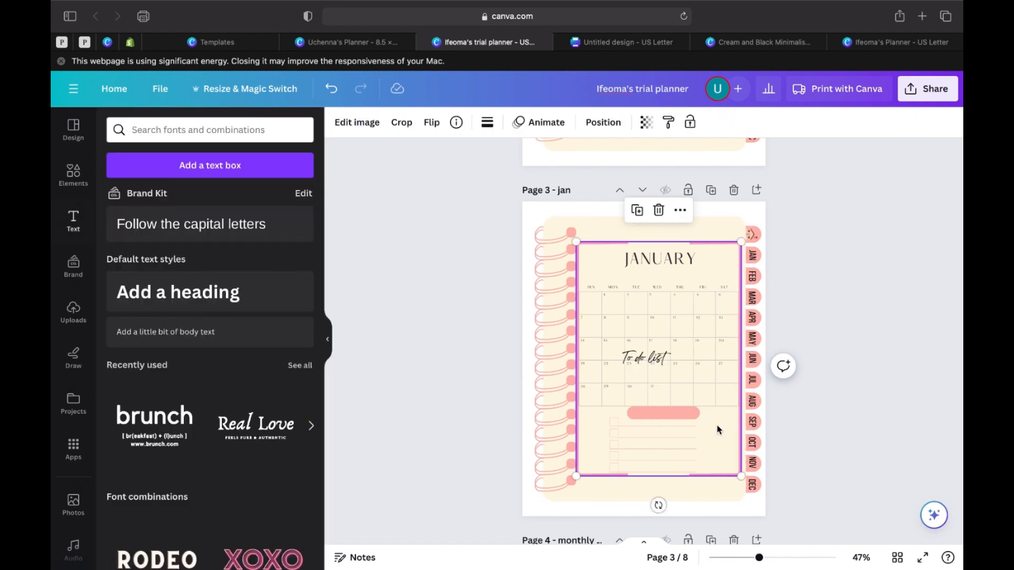
Step: Move the "To do list" text onto the pink bar below the calendar and center it there
click(646, 359)
drag(646, 359, 669, 411)
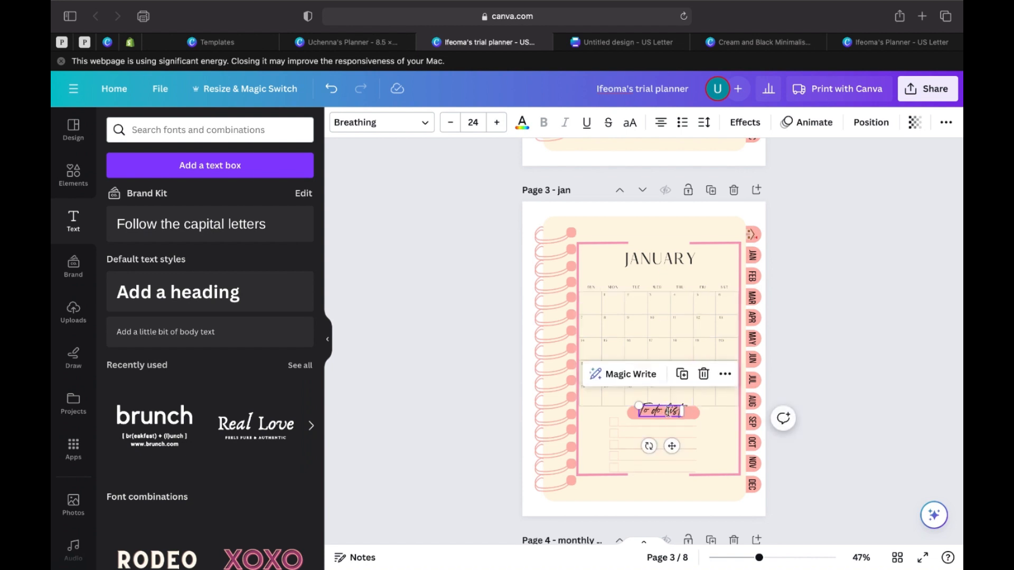
drag(673, 412, 679, 412)
click(862, 370)
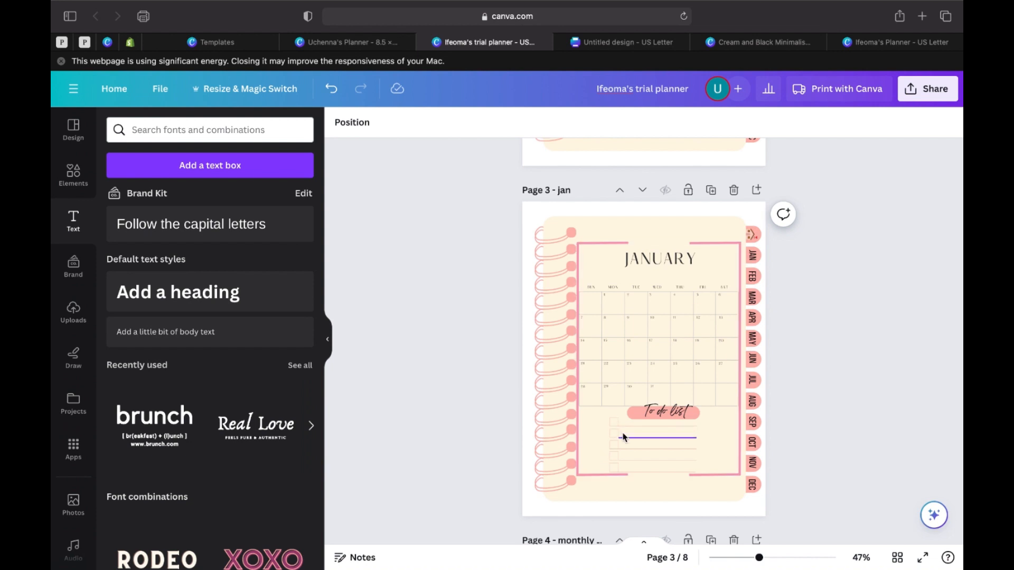
Step: Add another body text box reading "Monthly goals" to the January page
scroll(664, 434, down, 2)
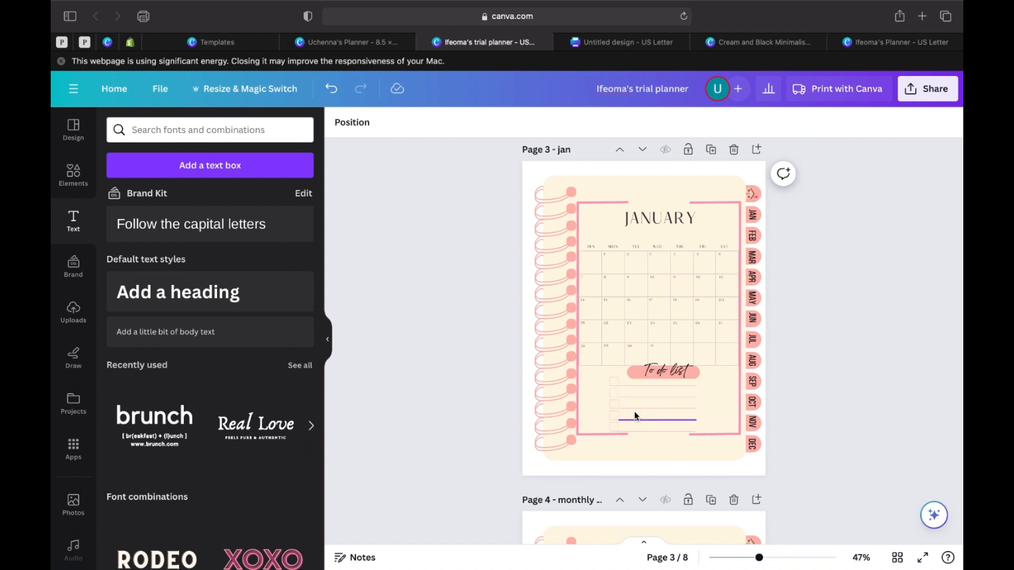
click(185, 334)
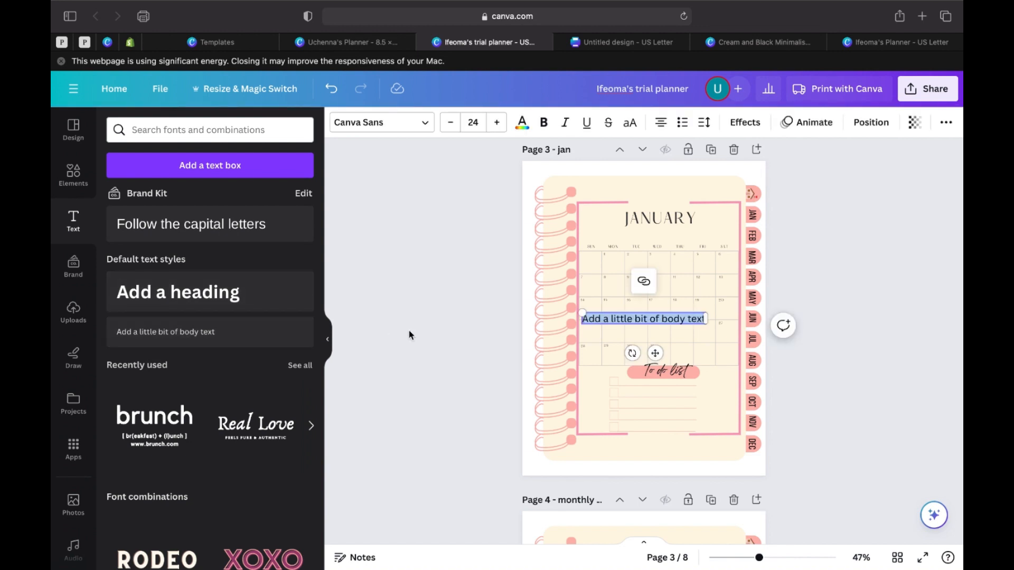
text(Mc)
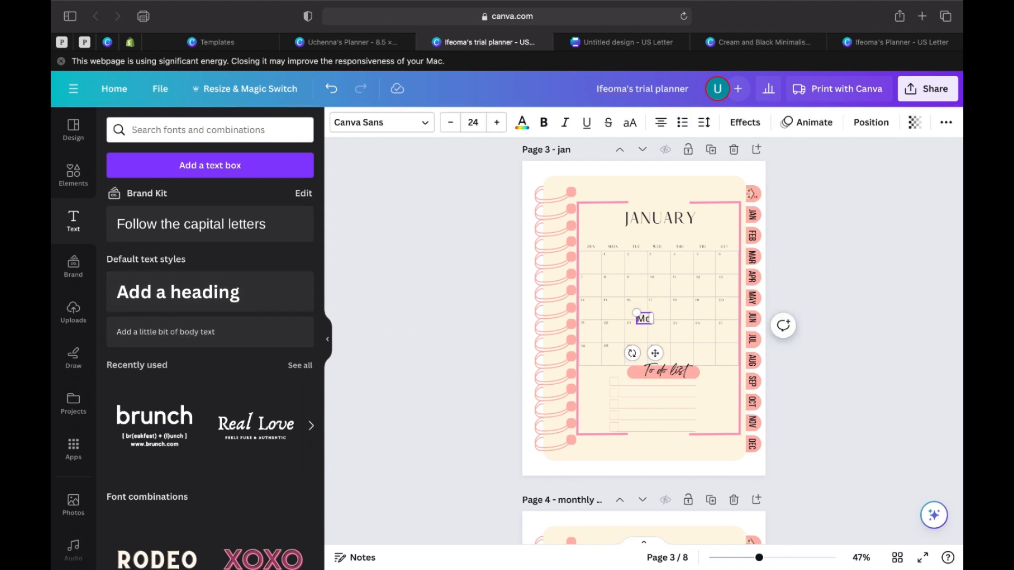
text(nth)
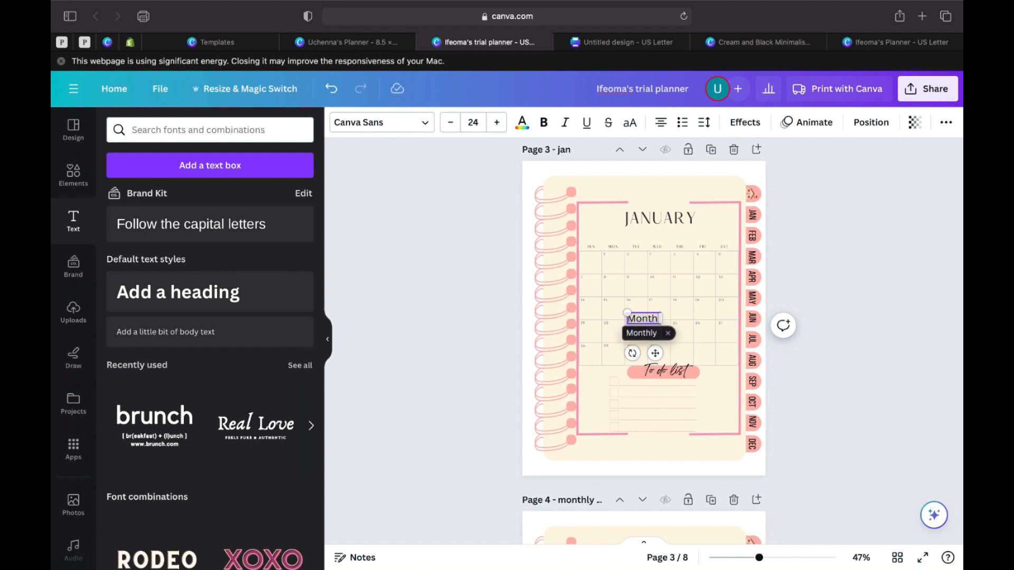
text(ly goals)
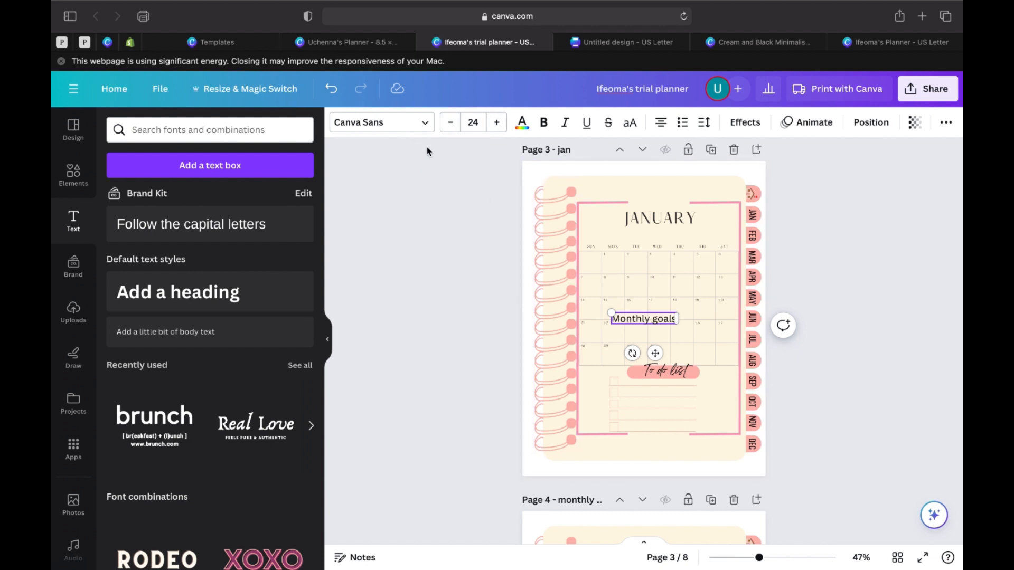
Step: Set the "Monthly goals" text to font size 20
click(455, 123)
click(454, 123)
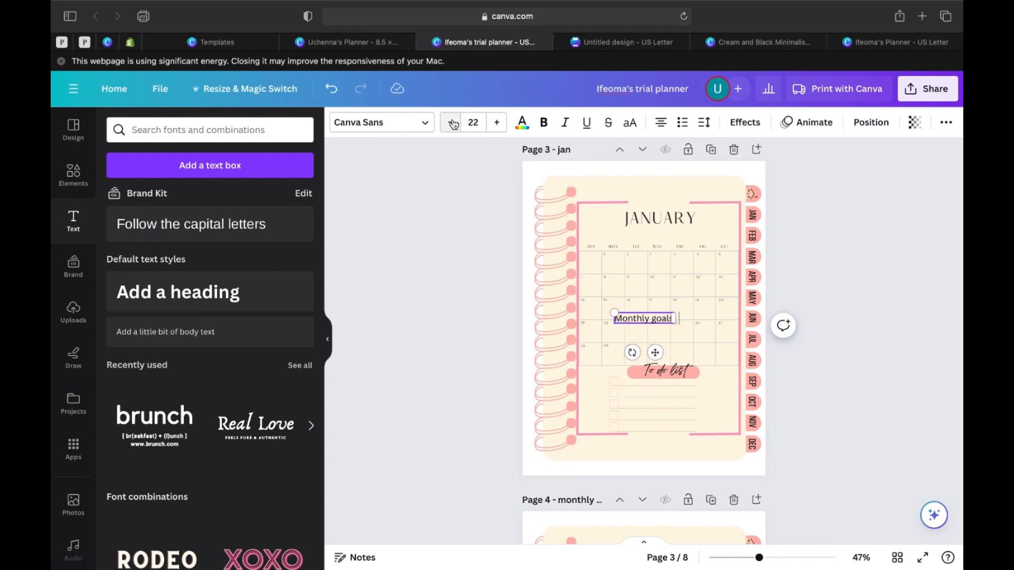
click(454, 123)
click(453, 123)
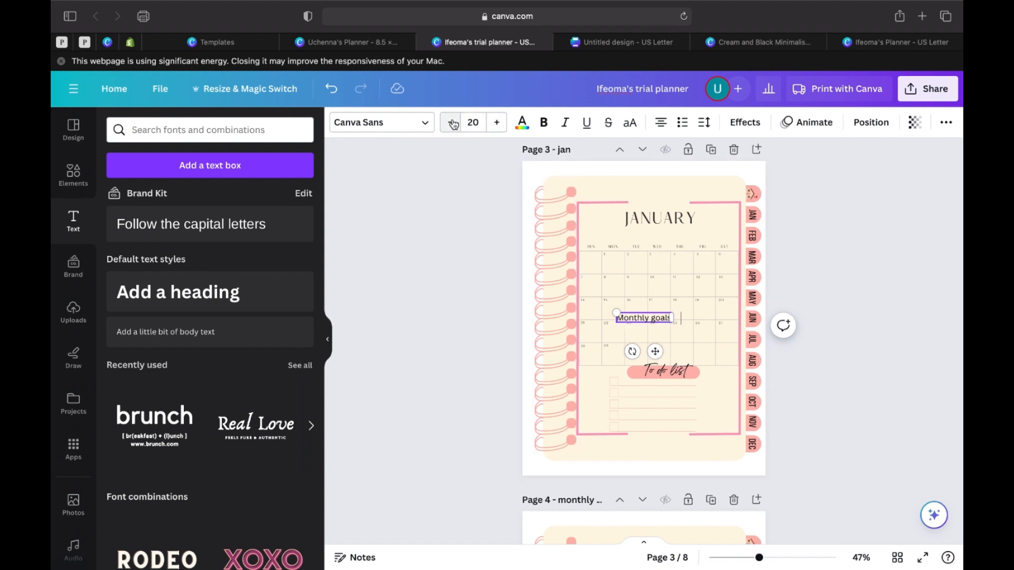
click(454, 123)
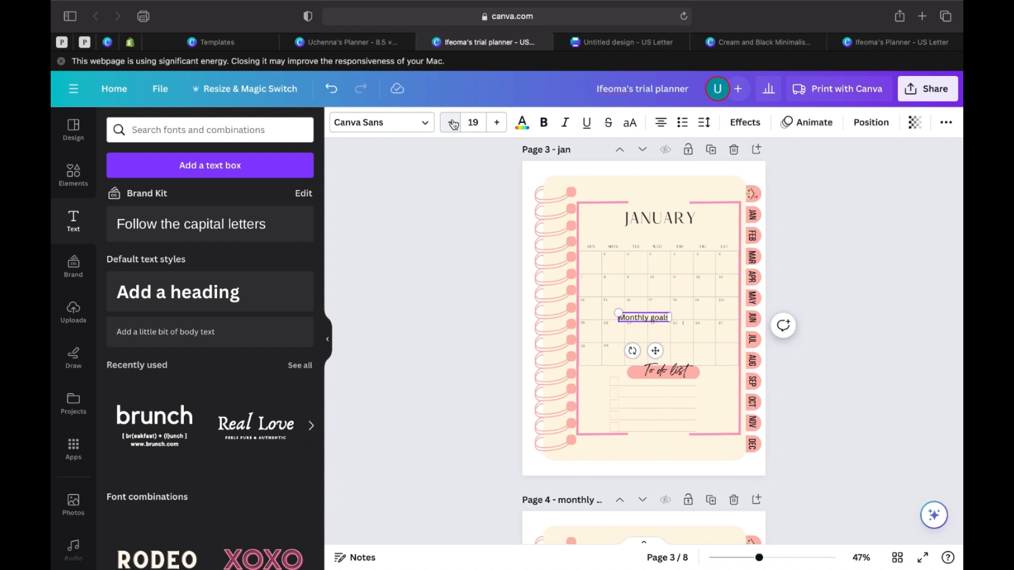
click(497, 124)
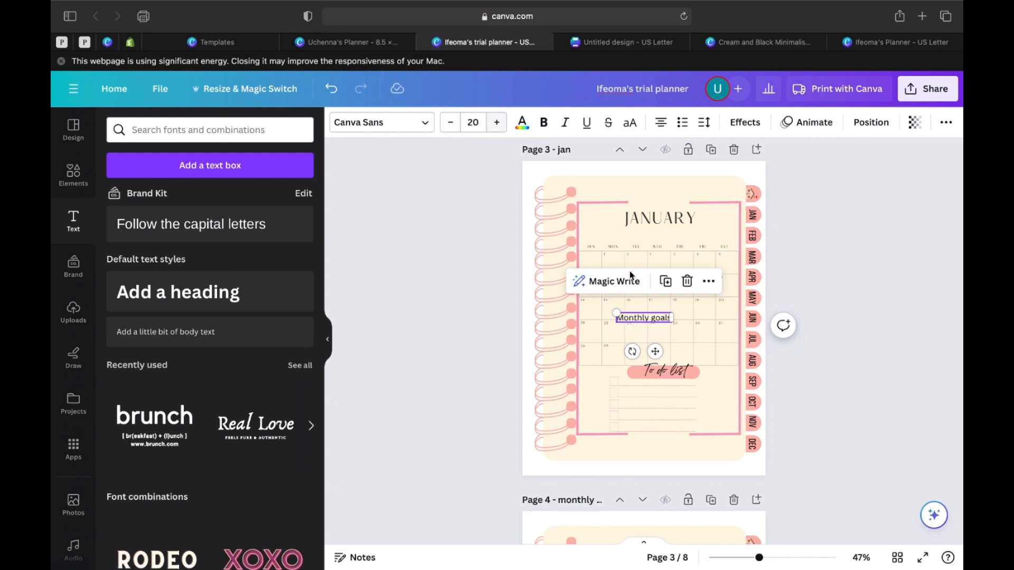
Step: Move the "Monthly goals" text from the calendar grid down to the first writing line under the heading
click(635, 312)
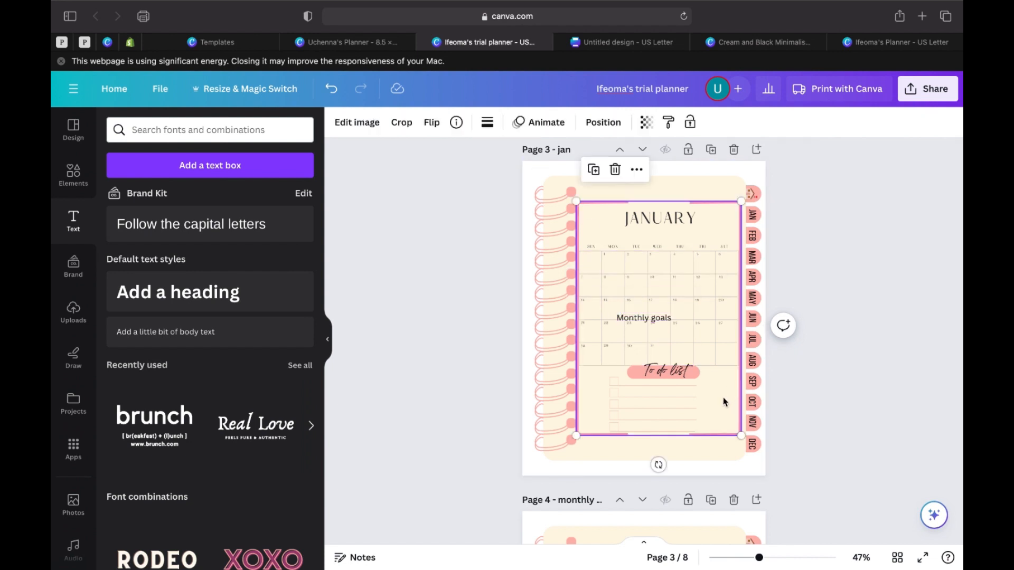
click(636, 312)
drag(635, 312, 646, 383)
scroll(646, 383, up, 5)
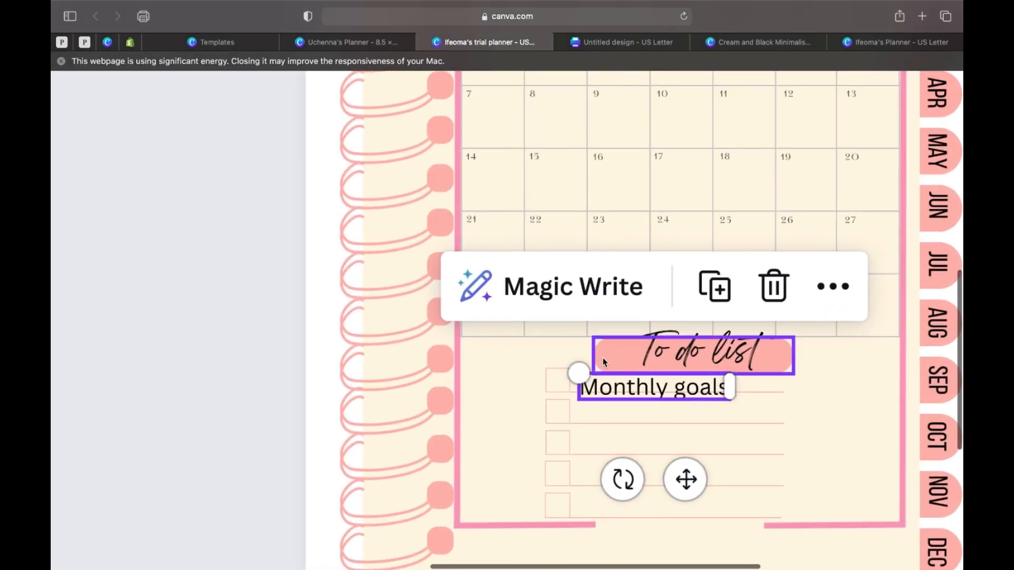
Step: Reduce the "Monthly goals" text to font size 18 and align its start with the first check box
scroll(604, 357, down, 3)
scroll(604, 357, down, 5)
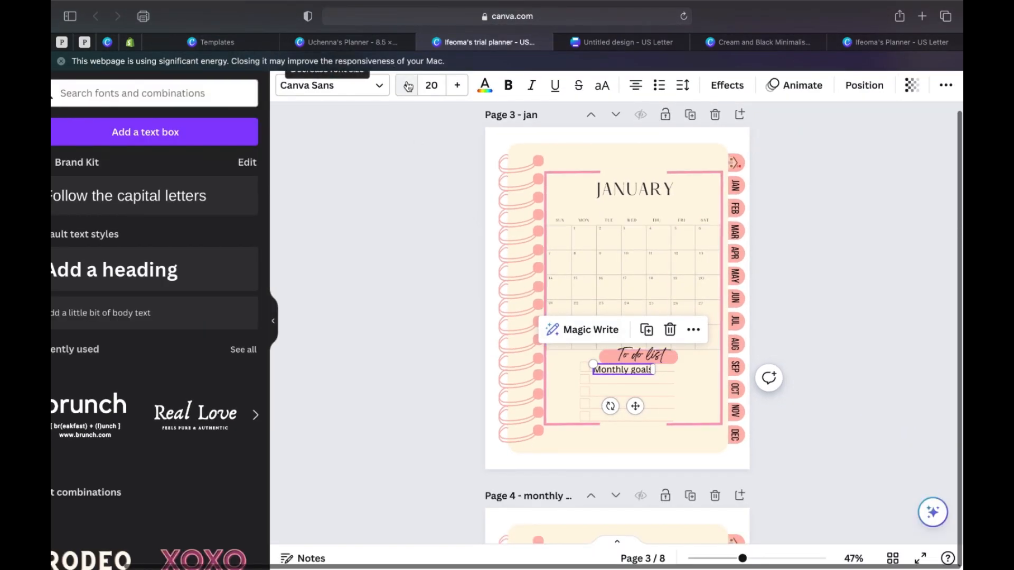
click(408, 86)
click(407, 86)
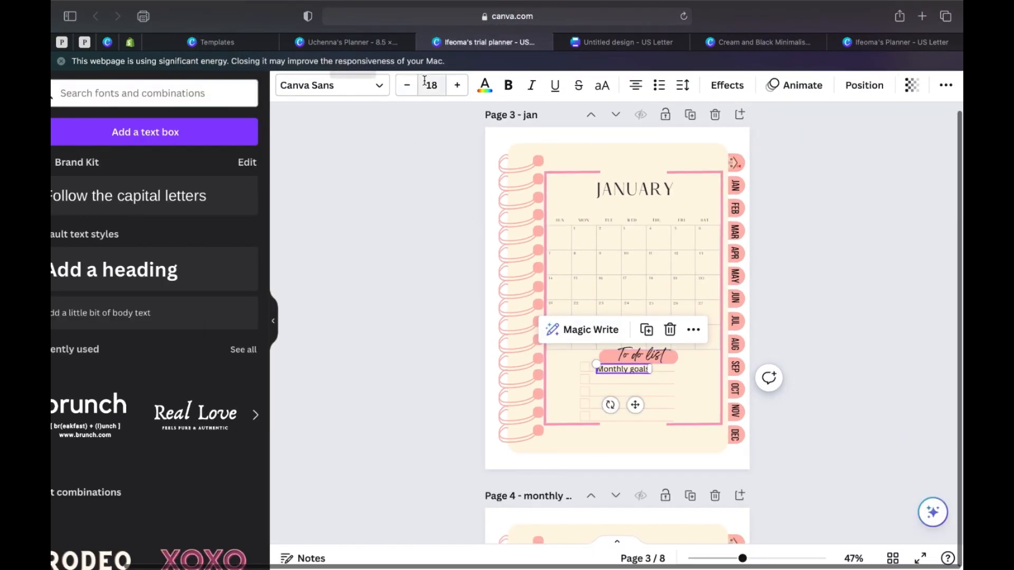
scroll(639, 308, up, 5)
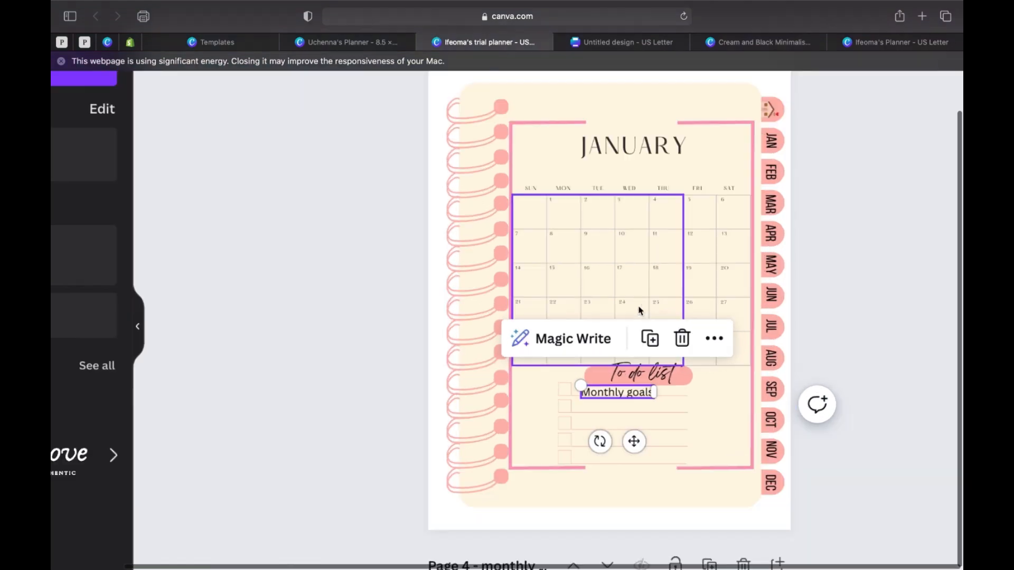
scroll(598, 480, down, 1)
scroll(597, 480, down, 2)
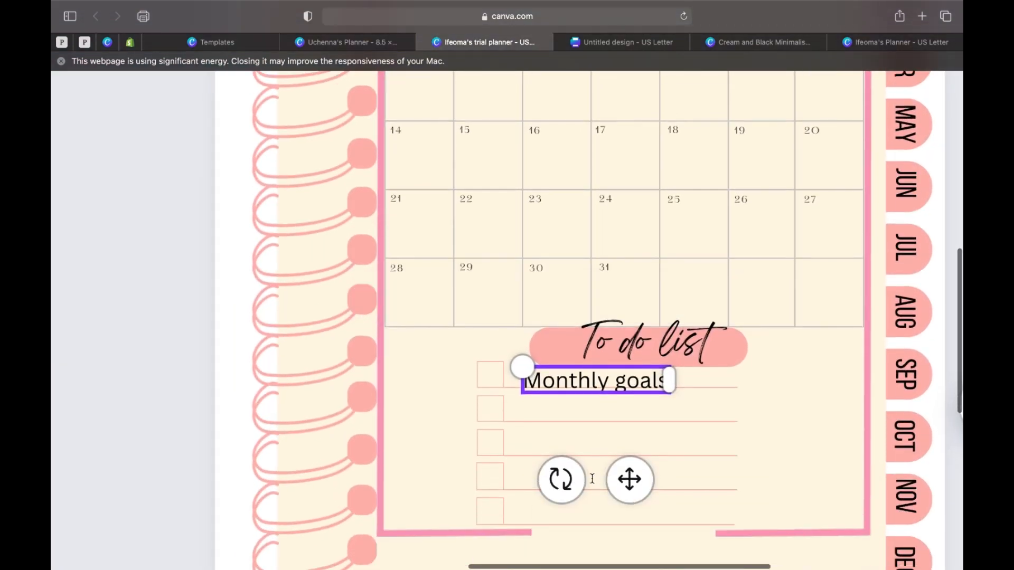
click(731, 388)
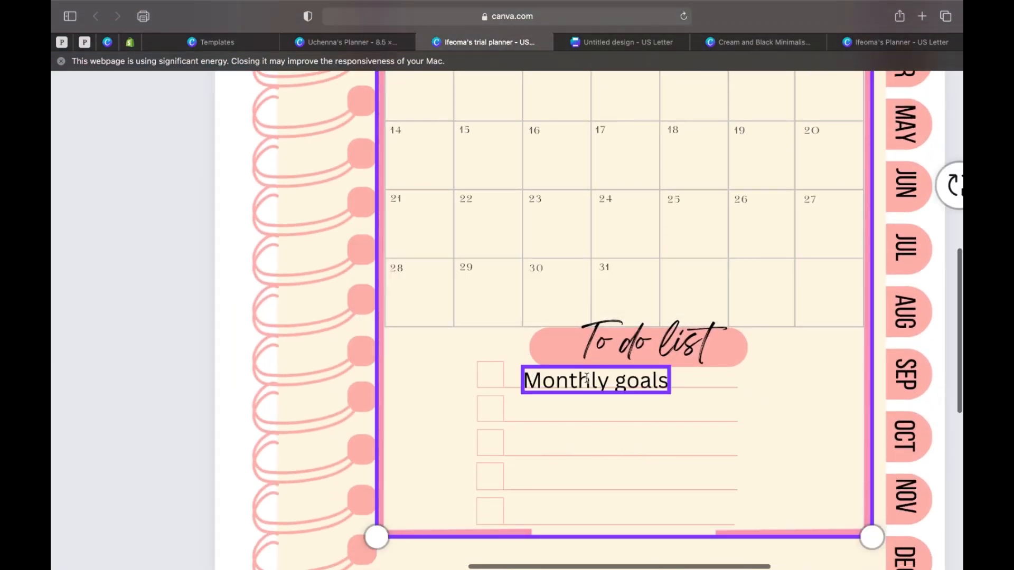
drag(587, 380, 573, 379)
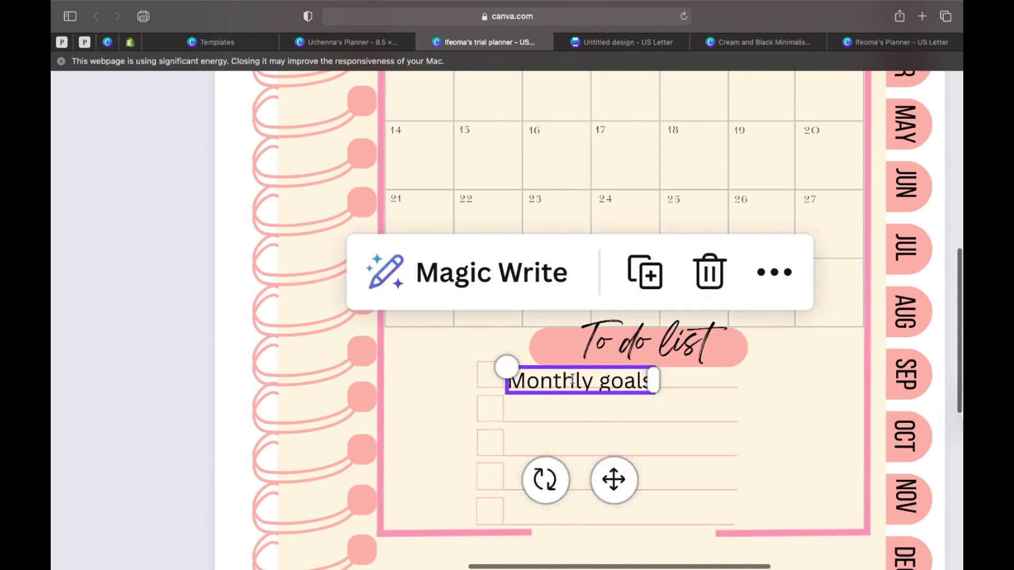
Step: Duplicate the "Monthly goals" text four times, with one copy beside each of the remaining check boxes
click(646, 273)
drag(629, 395, 611, 420)
click(639, 304)
click(648, 335)
click(650, 367)
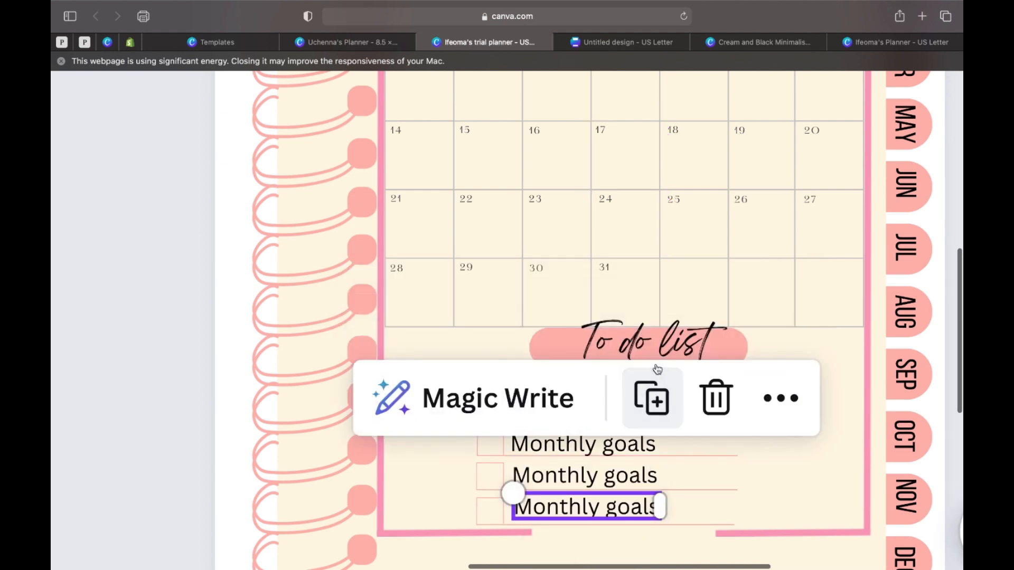
Step: Nudge the lowest "Monthly goals" copy down and the first one up to fit their writing lines
click(625, 498)
drag(624, 498, 622, 506)
click(623, 380)
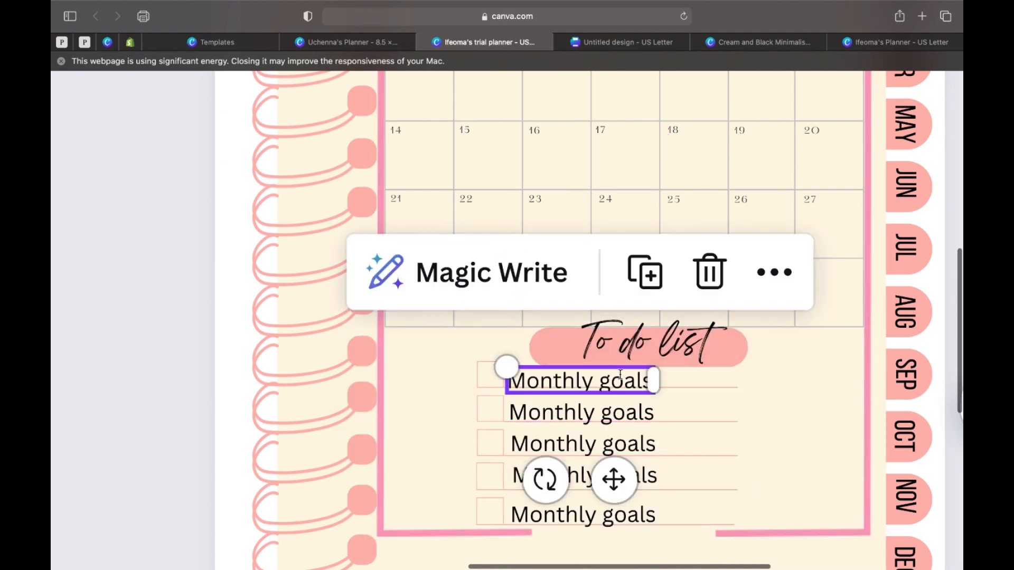
drag(623, 379, 623, 372)
Step: Change the second "Monthly goals" label in the to-do list to "Monthly inception"
click(612, 415)
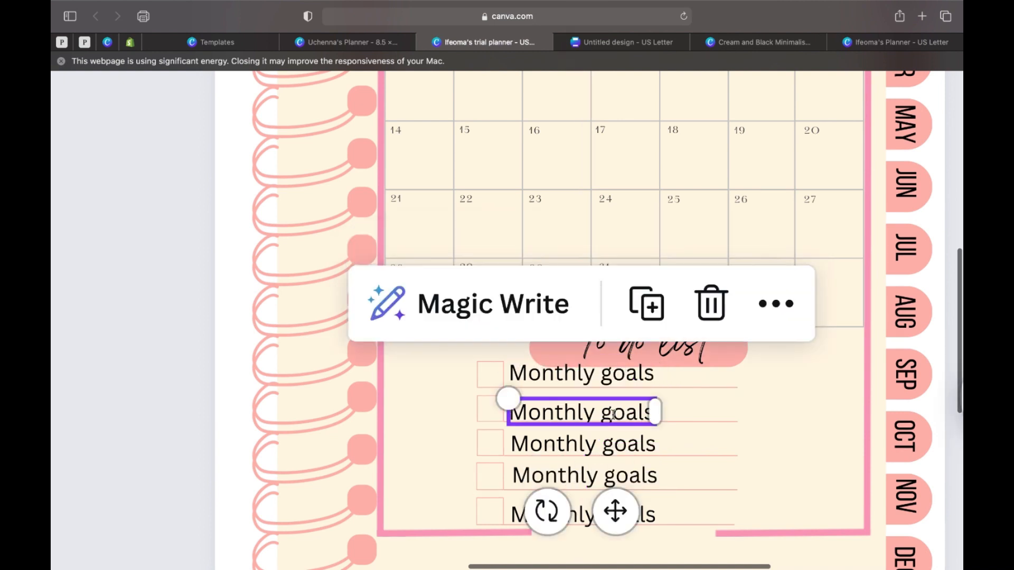
double_click(641, 411)
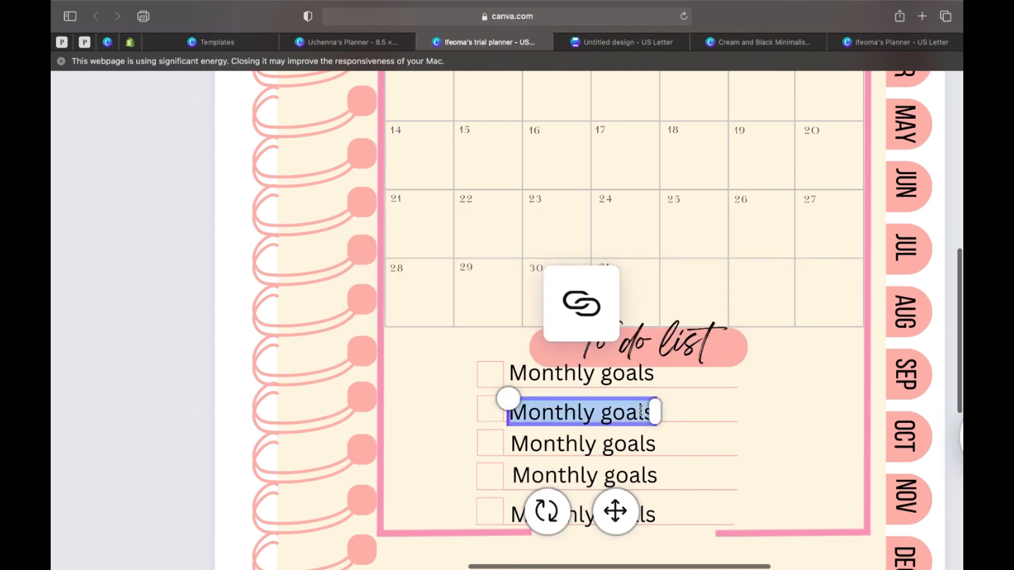
click(646, 411)
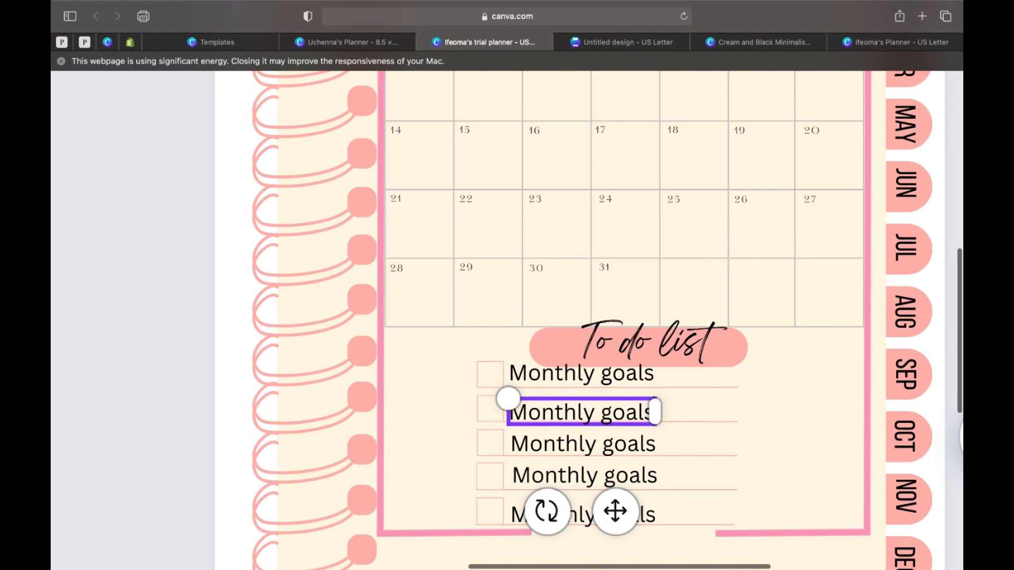
key(BackSpace)
key(BackSpace)
key(BackSpace)
key(BackSpace)
key(BackSpace)
key(BackSpace)
text(i)
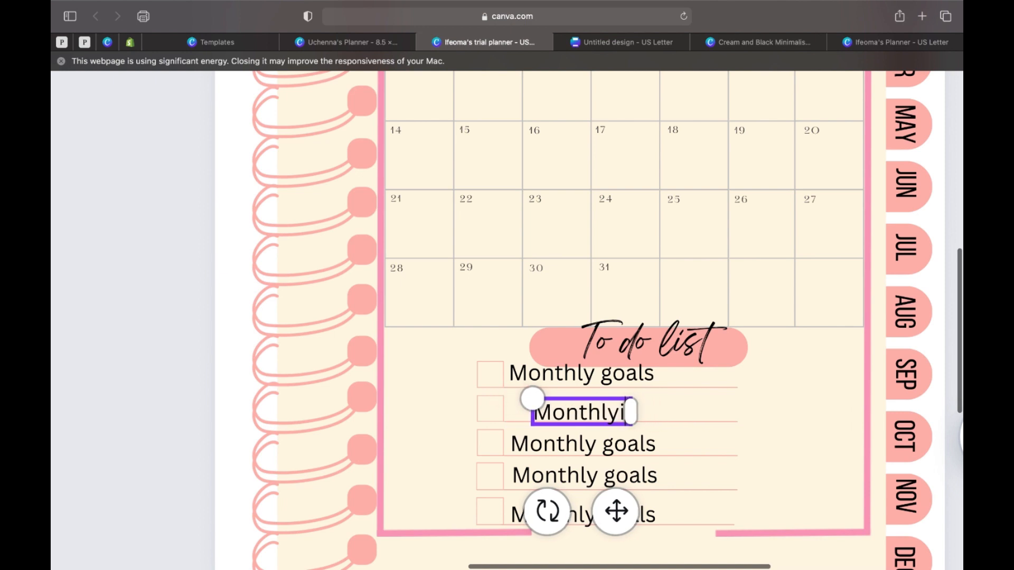
key(BackSpace)
text(i)
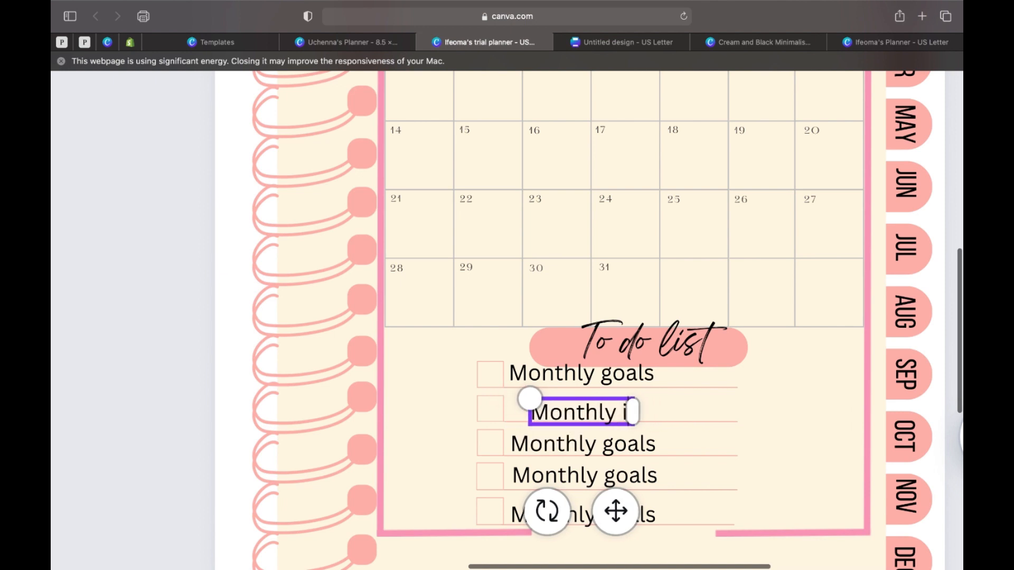
text(nception)
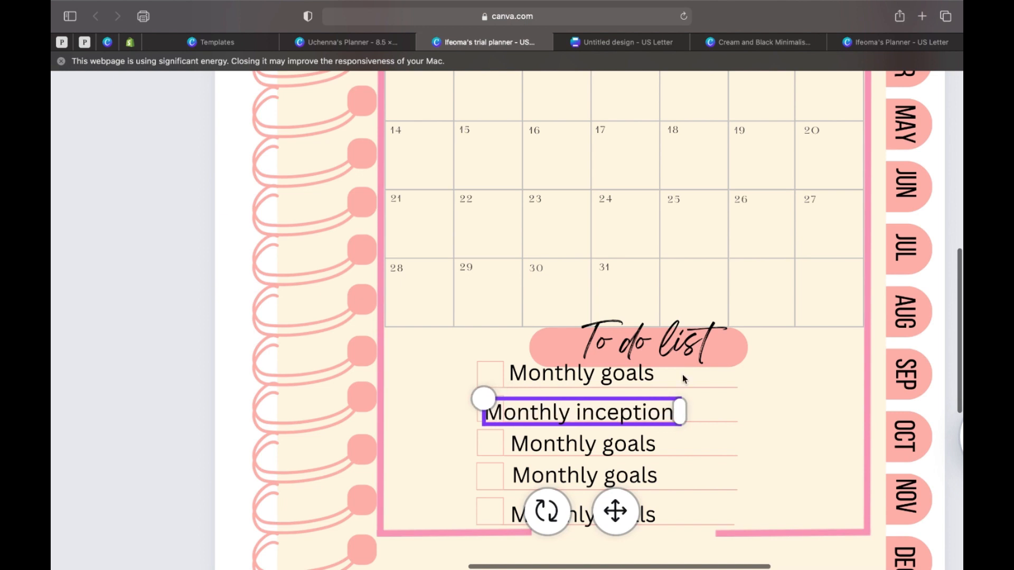
Step: Shift the "Monthly inception" label so it starts just beside its check box, above the writing line
click(753, 404)
click(619, 416)
drag(618, 417, 642, 412)
Step: Replace the third to-do label with "Mid-month assessment" and shift it to start beside its check box
click(626, 443)
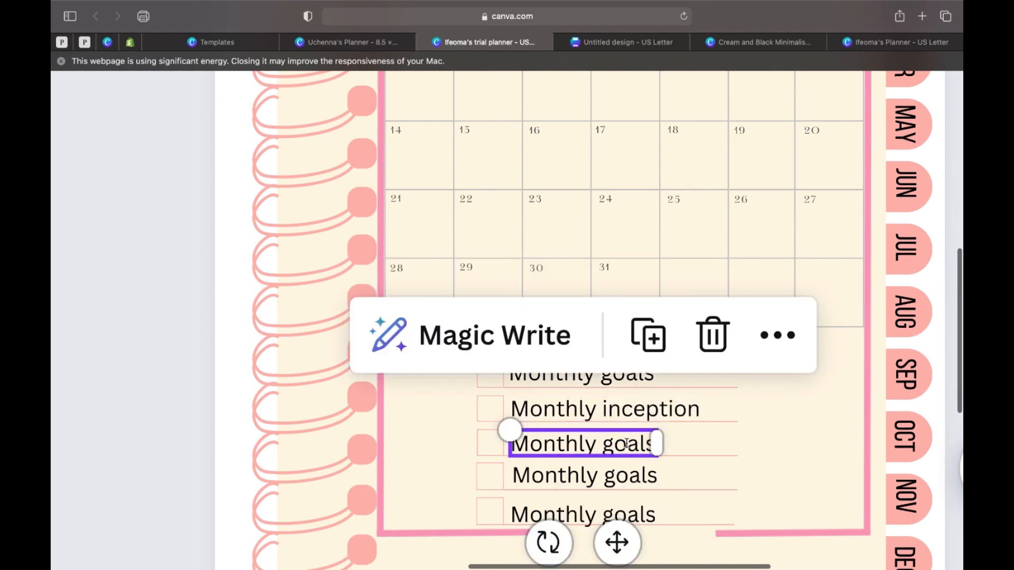
double_click(626, 443)
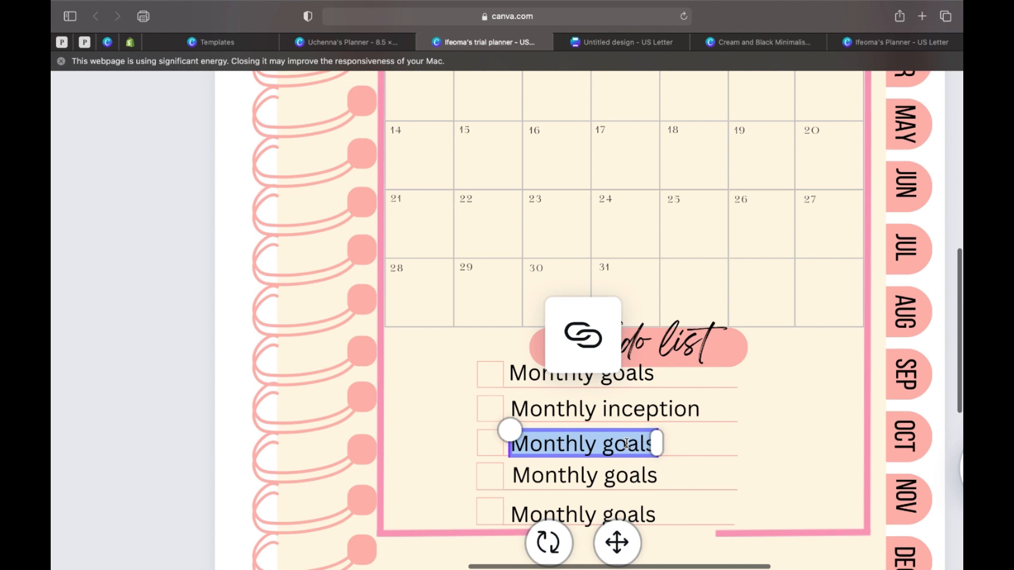
key(BackSpace)
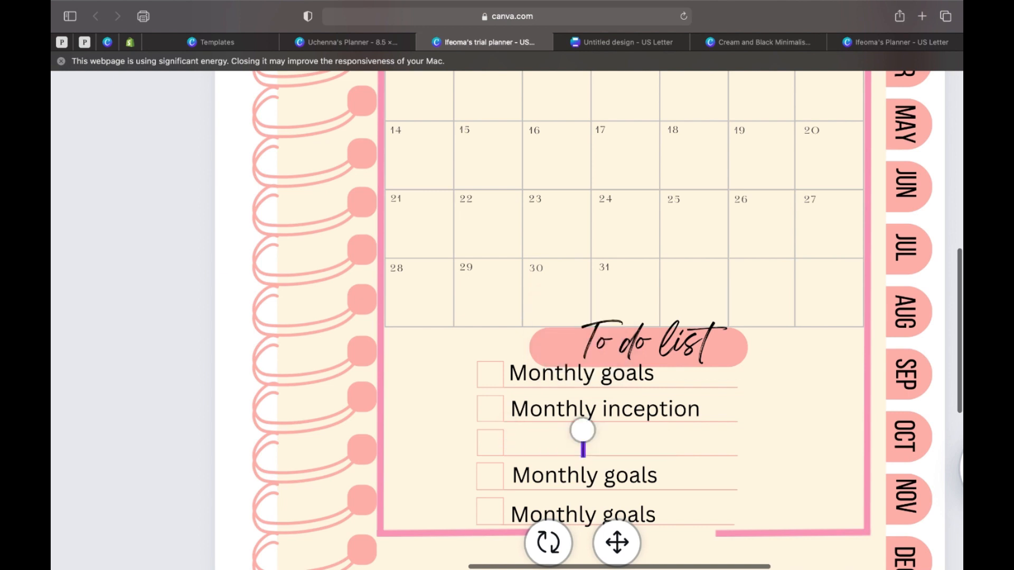
text(Mid-m)
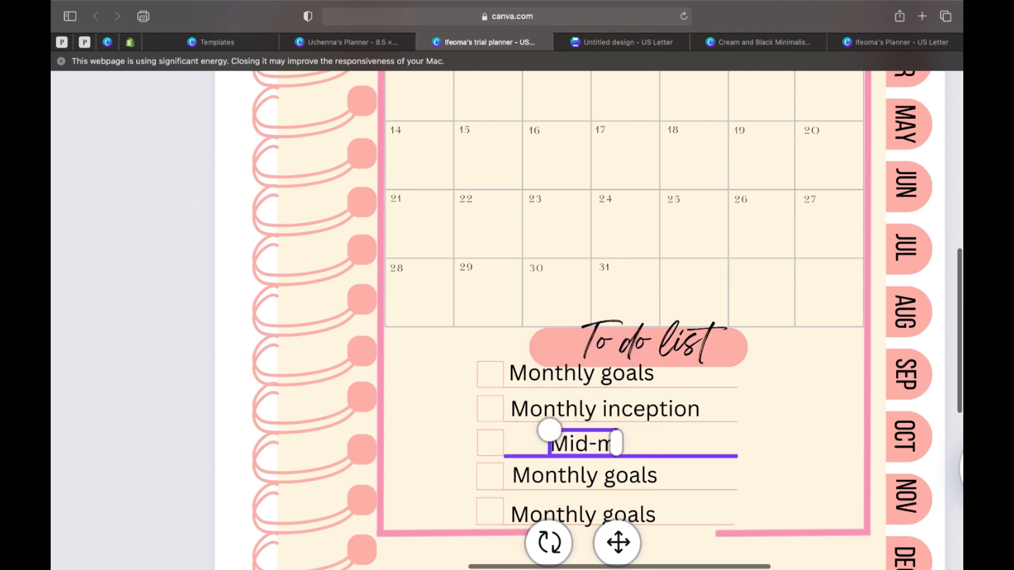
text(onth assess)
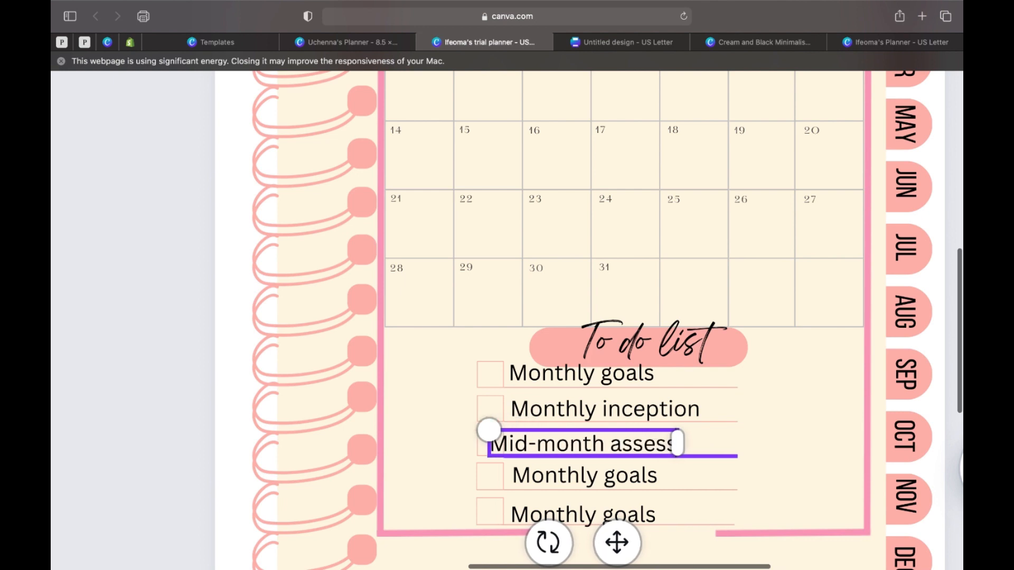
text(ment)
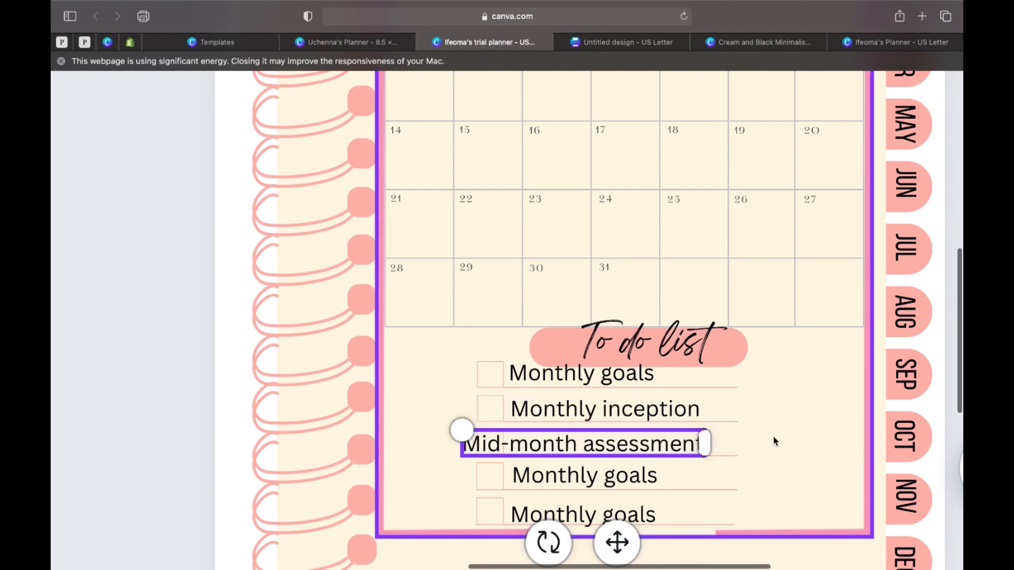
click(772, 437)
drag(640, 440, 686, 438)
Step: Change the fourth to-do label to "Monthly reflection" and shift it to start beside its check box
click(670, 471)
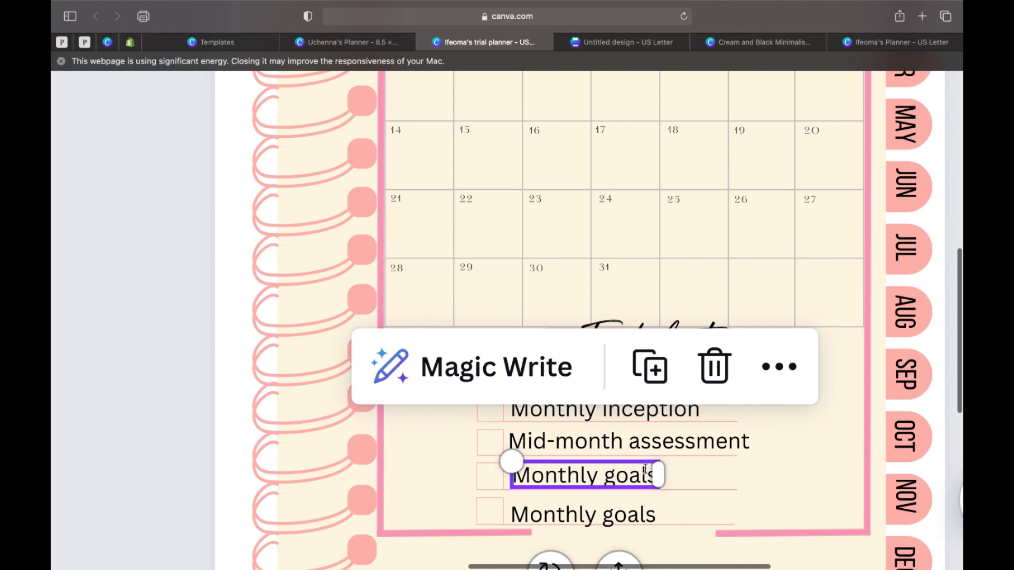
click(645, 470)
click(644, 471)
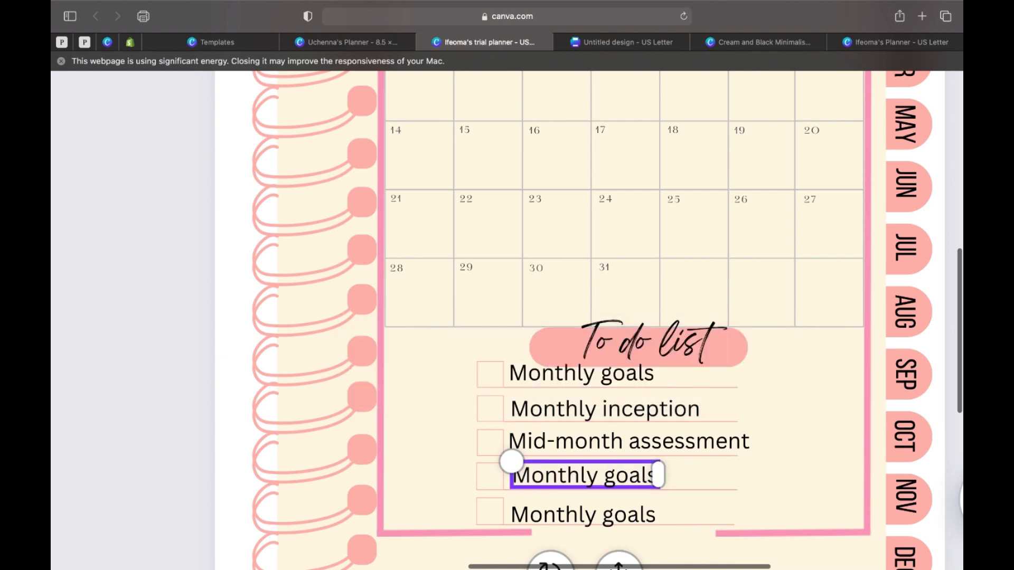
key(BackSpace)
key(BackSpace)
key(BackSpace)
key(BackSpace)
key(BackSpace)
key(BackSpace)
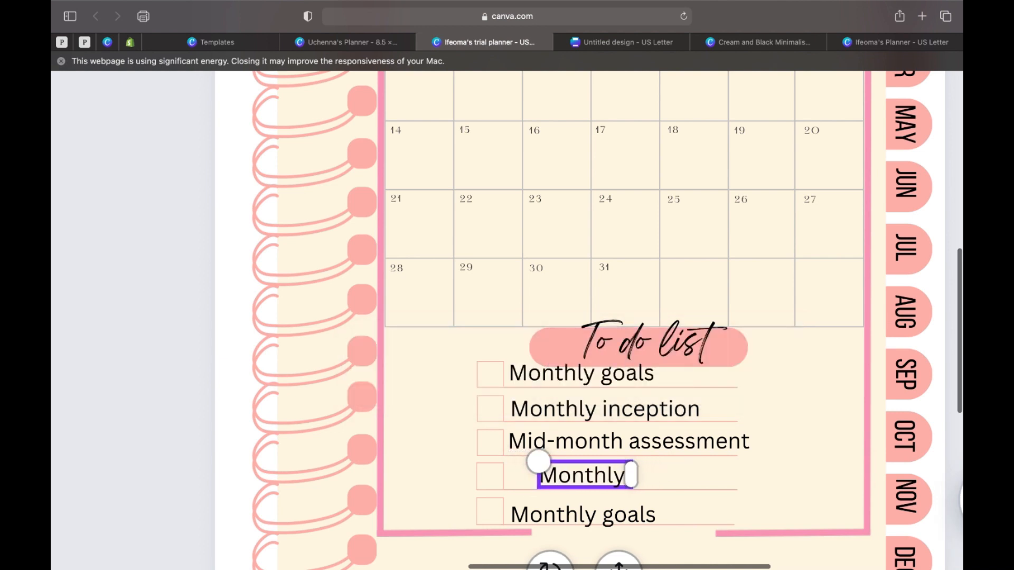
text(ref)
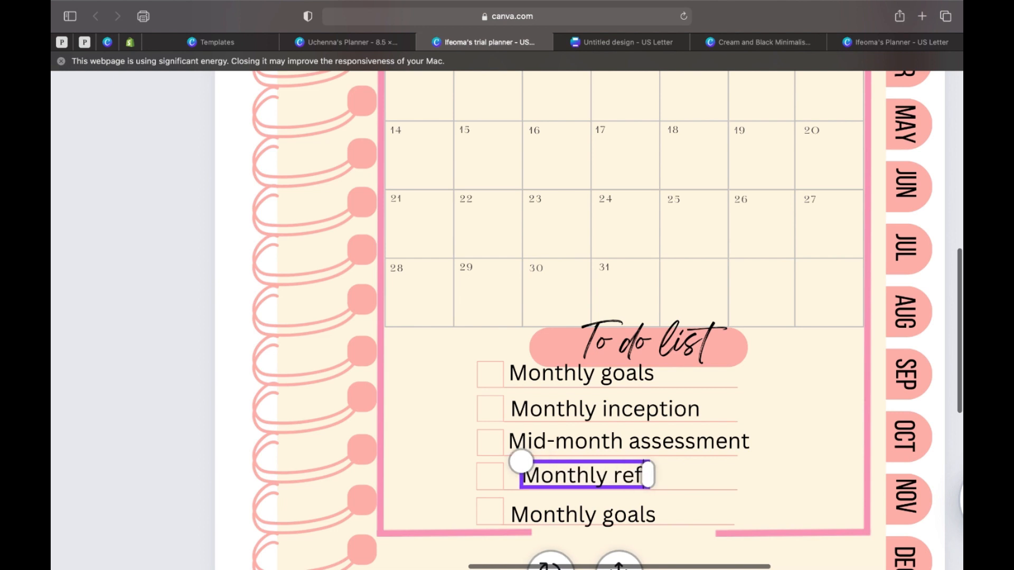
text(lection)
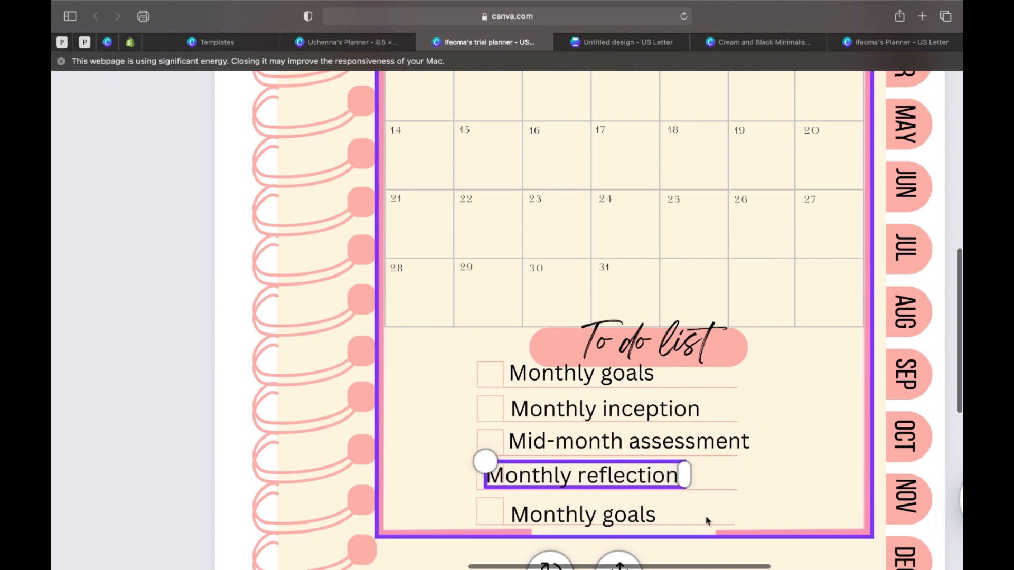
click(764, 487)
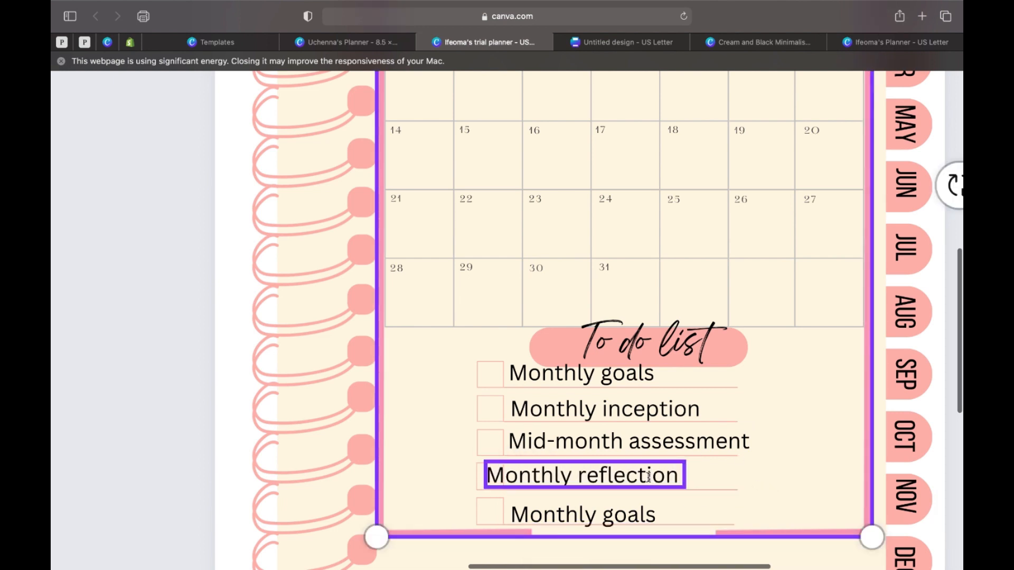
drag(649, 477, 672, 482)
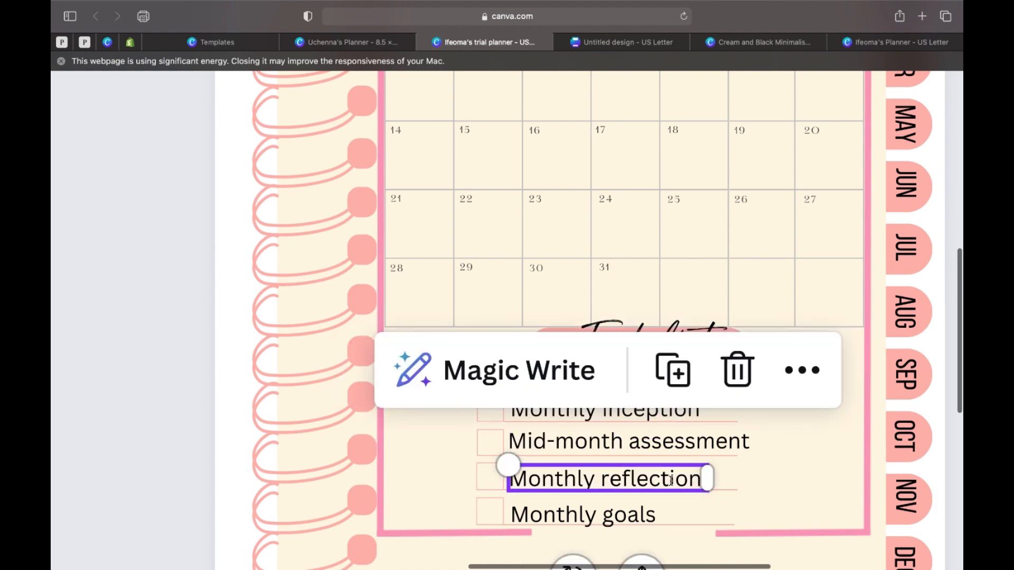
Step: Replace the last "Monthly goals" label in the to-do list with "5 min journaling"
click(641, 518)
click(641, 517)
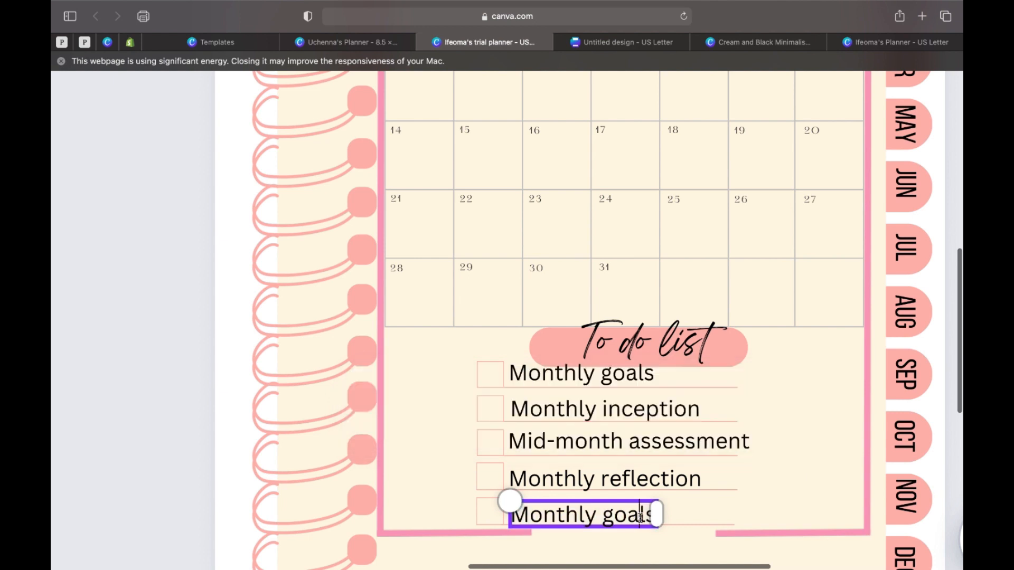
key(BackSpace)
key(BackSpace)
key(BackSpace)
key(BackSpace)
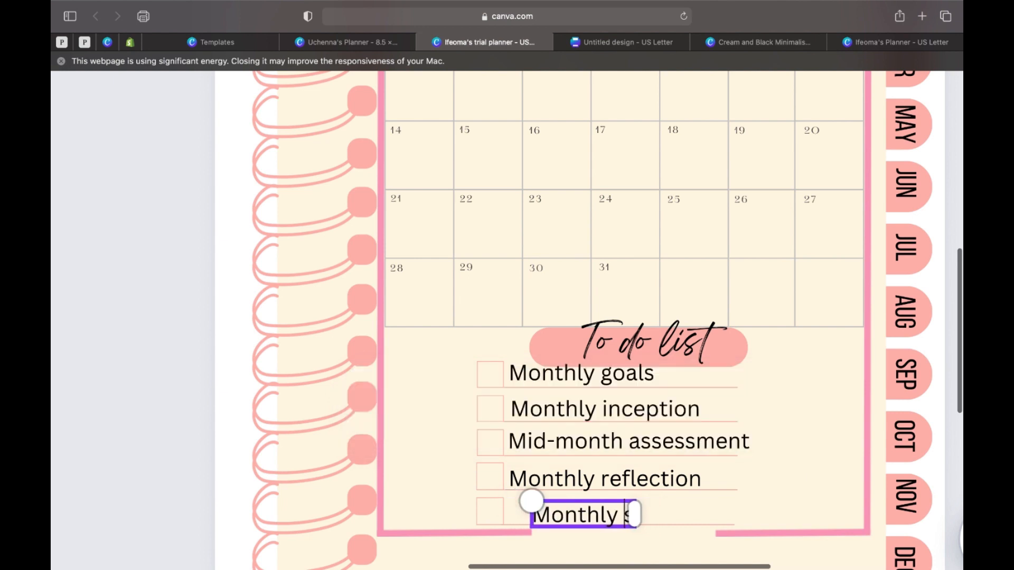
key(BackSpace)
key(BackSpace)
key(BackSpace)
key(BackSpace)
key(BackSpace)
key(BackSpace)
key(BackSpace)
key(BackSpace)
key(BackSpace)
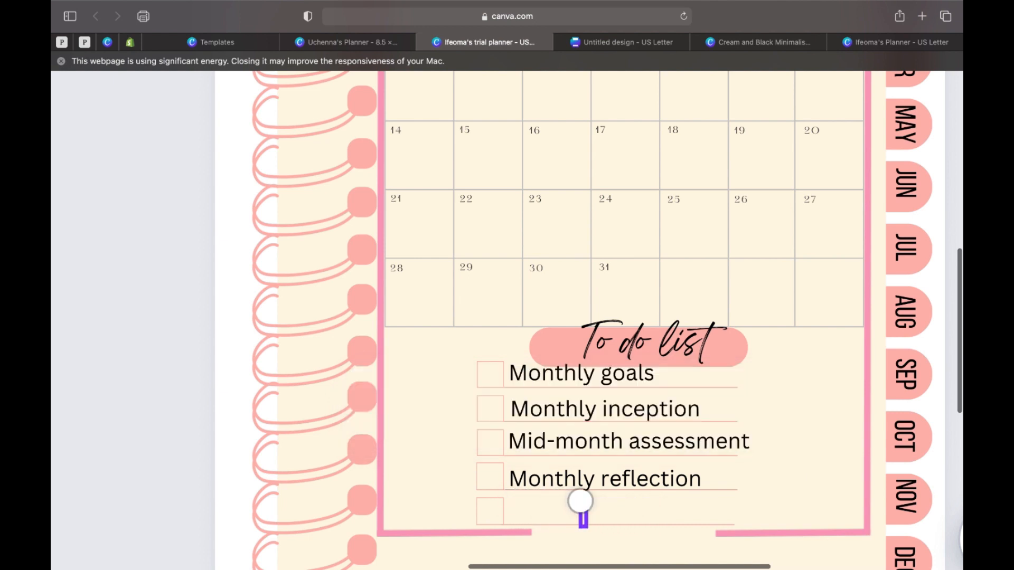
text(5 min)
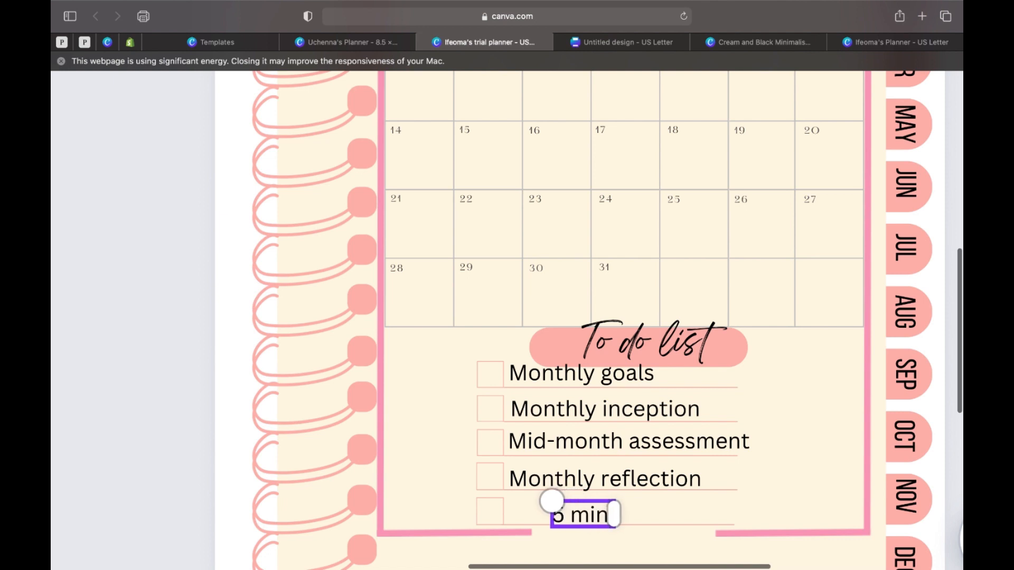
text(ute jou)
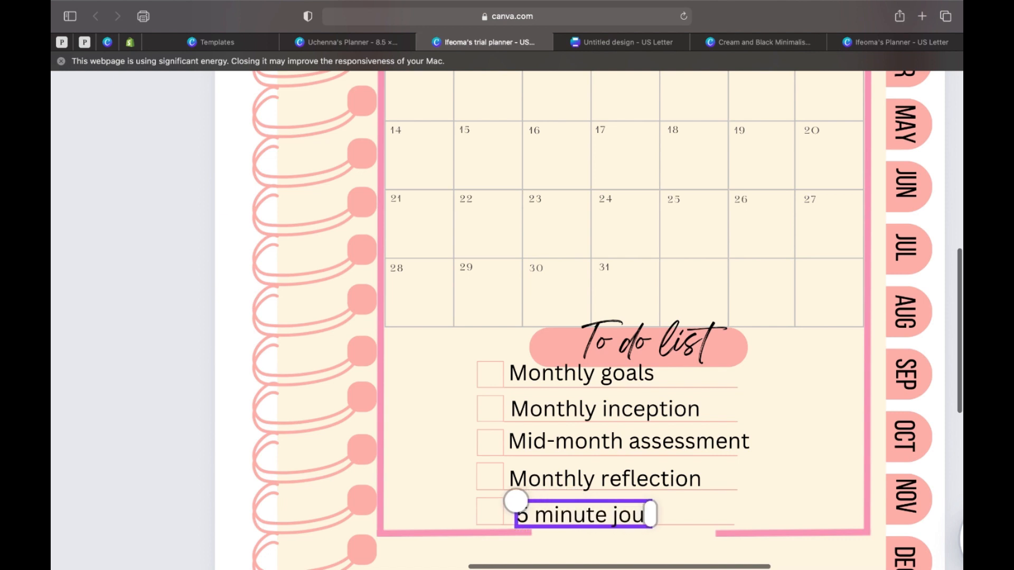
key(BackSpace)
key(BackSpace)
key(BackSpace)
key(BackSpace)
key(BackSpace)
key(BackSpace)
key(BackSpace)
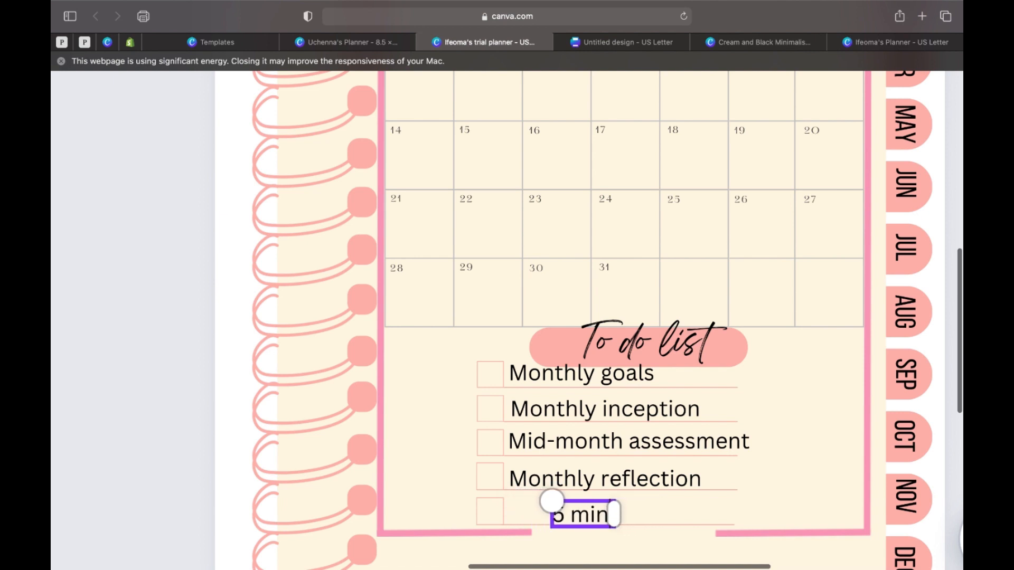
text(journa)
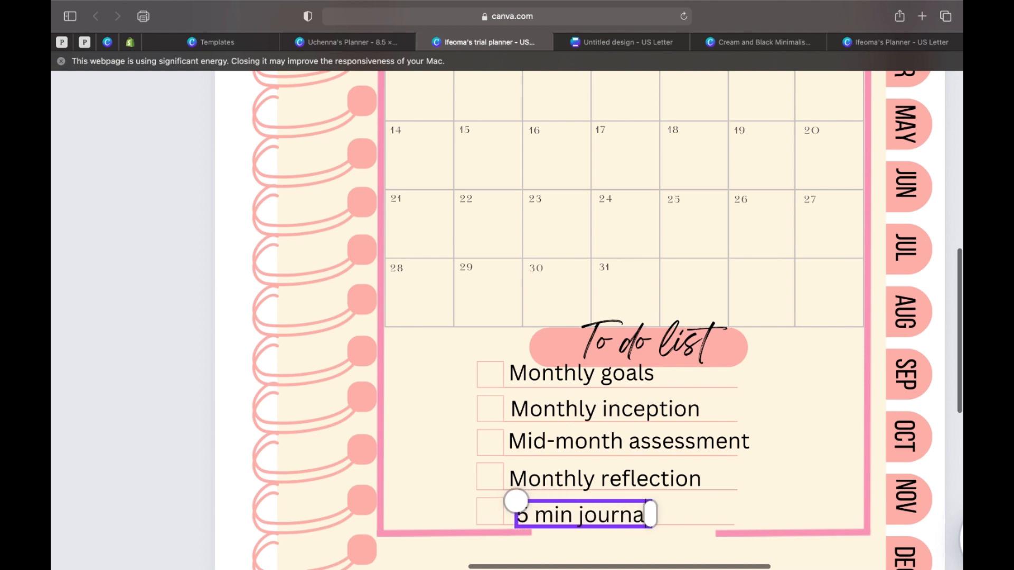
text(ling)
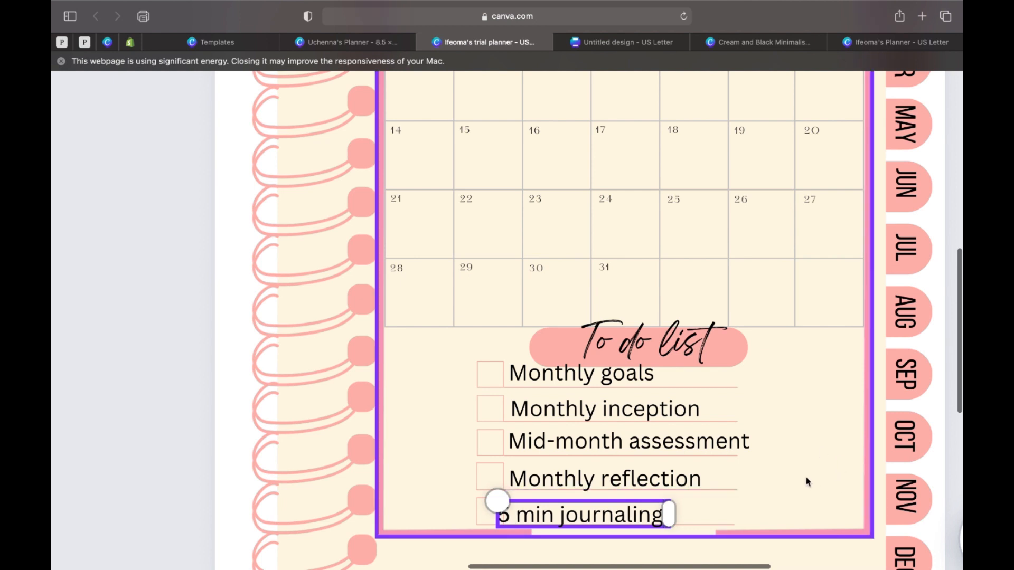
Step: Shift the "5 min journaling" label so it starts beside the last check box
click(800, 479)
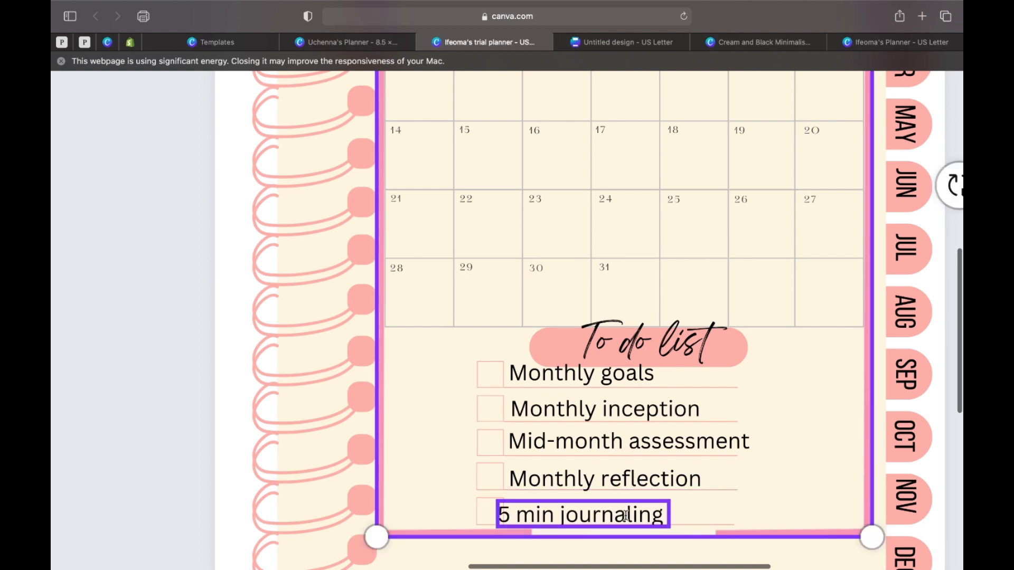
click(625, 516)
drag(625, 516, 640, 514)
click(778, 495)
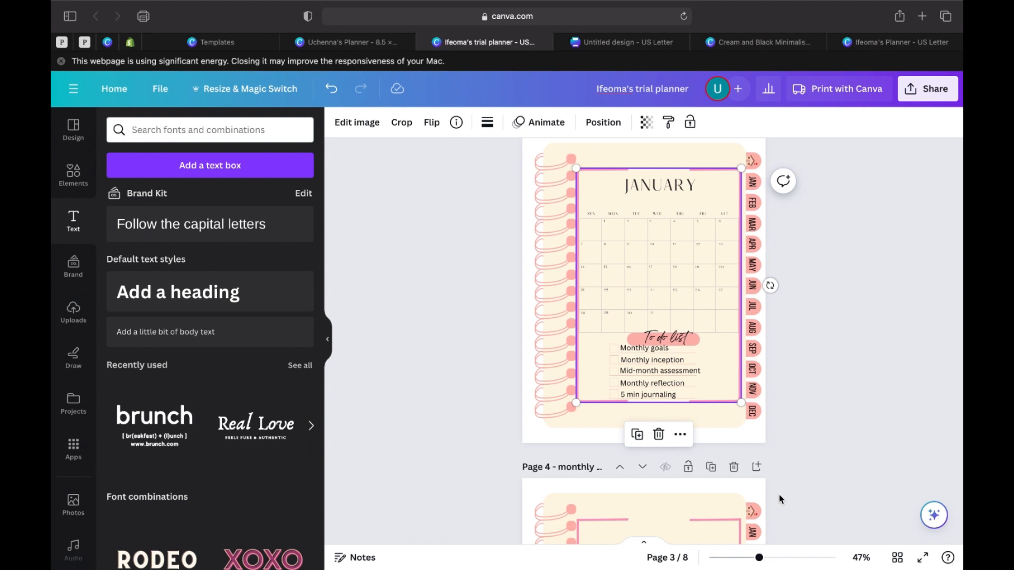
Step: Return to the Canva Templates page and close the open January 2024 calendar template preview
scroll(586, 300, down, 3)
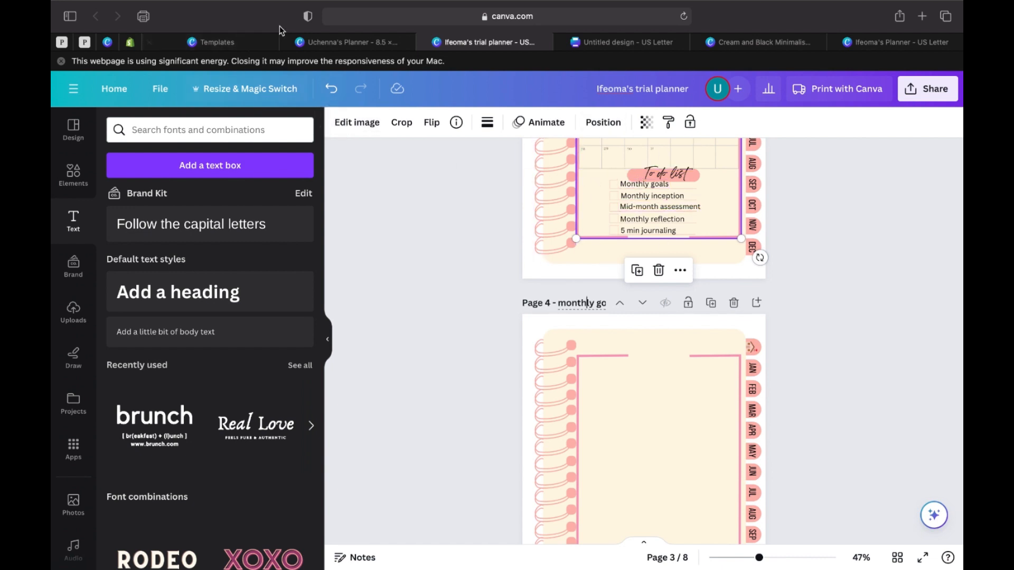
click(248, 45)
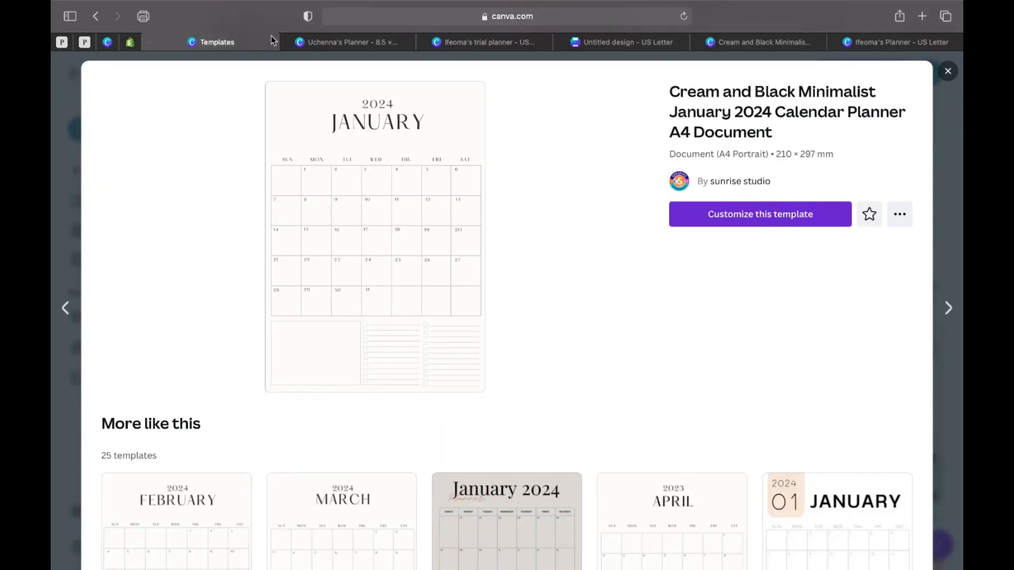
click(947, 74)
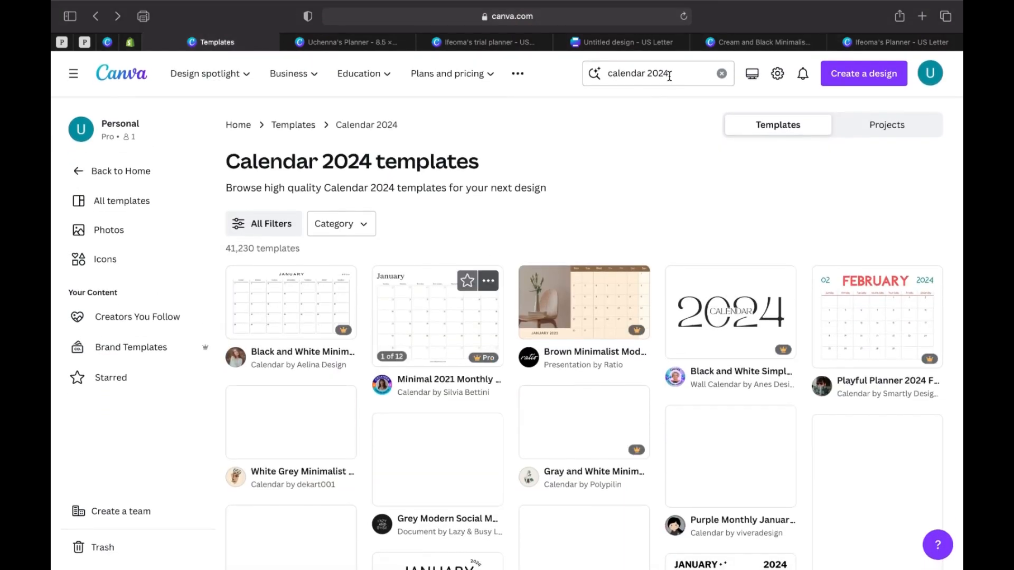
Step: Replace the template search text with "monthly goals" and run the search
click(669, 74)
key(BackSpace)
key(BackSpace)
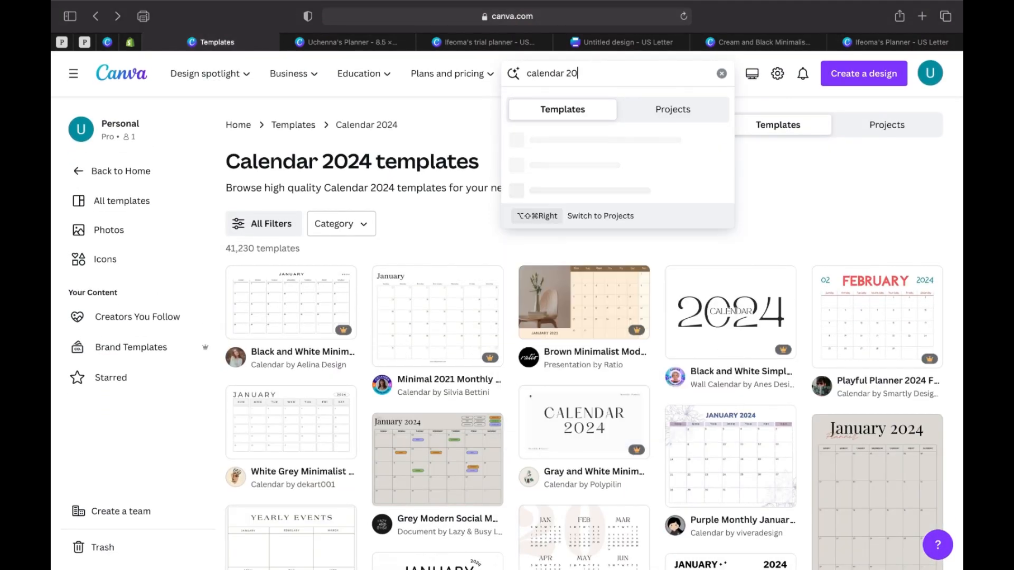
key(BackSpace)
key(BackSpace)
key(BackSpace)
key(BackSpace)
key(BackSpace)
key(BackSpace)
key(BackSpace)
key(BackSpace)
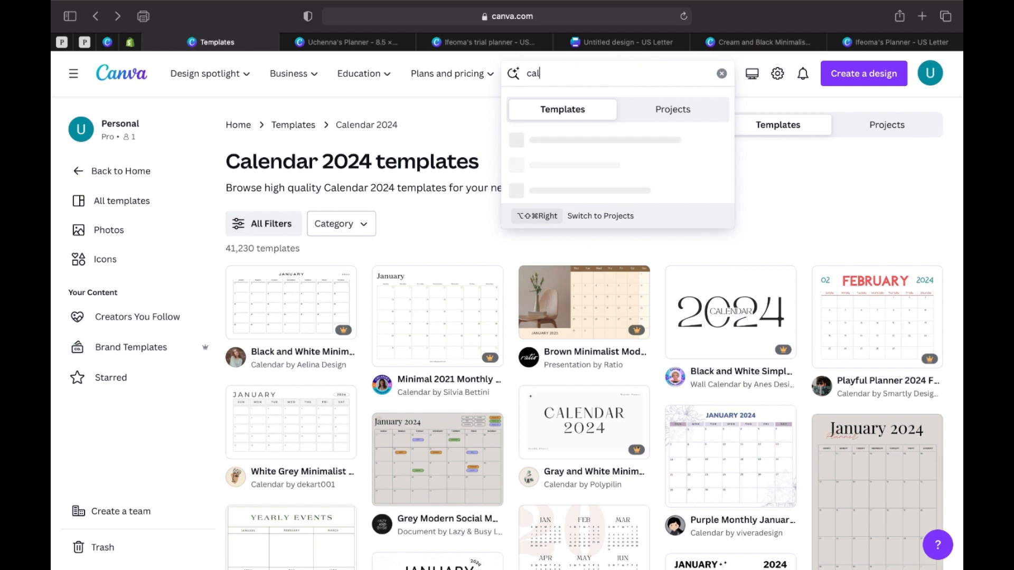
key(BackSpace)
key(BackSpace)
key(BackSpace)
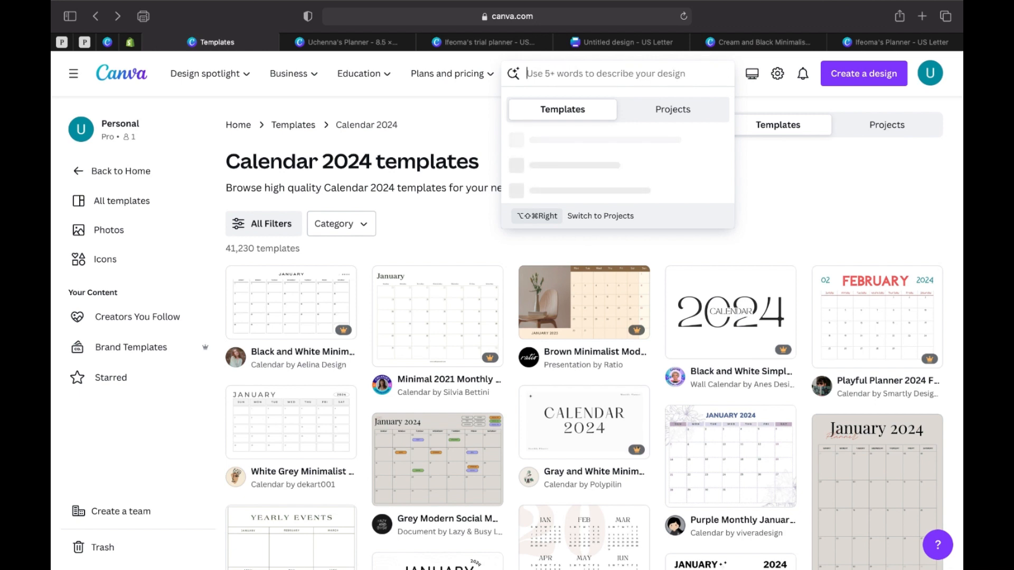
text(monthly goals)
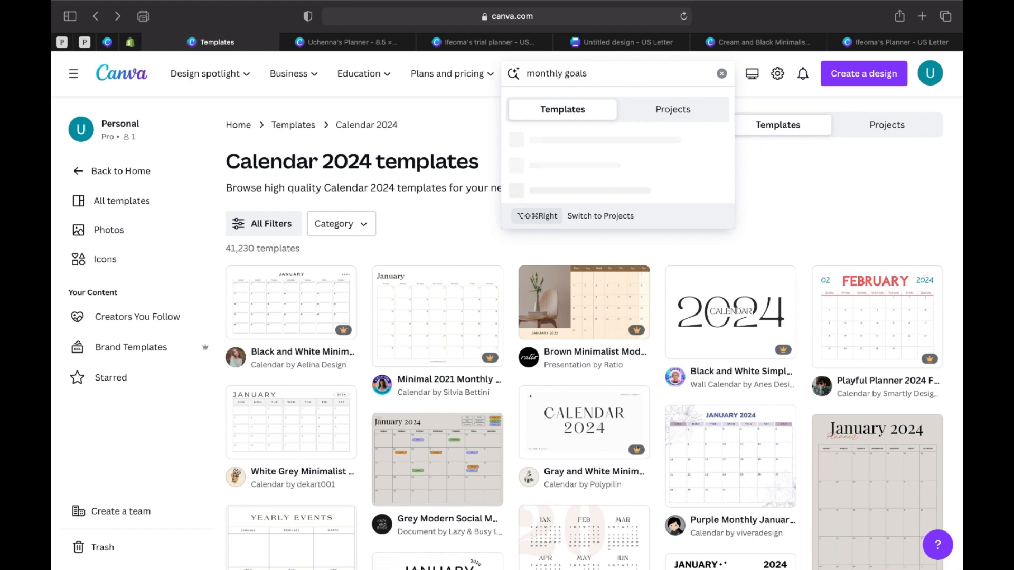
key(Return)
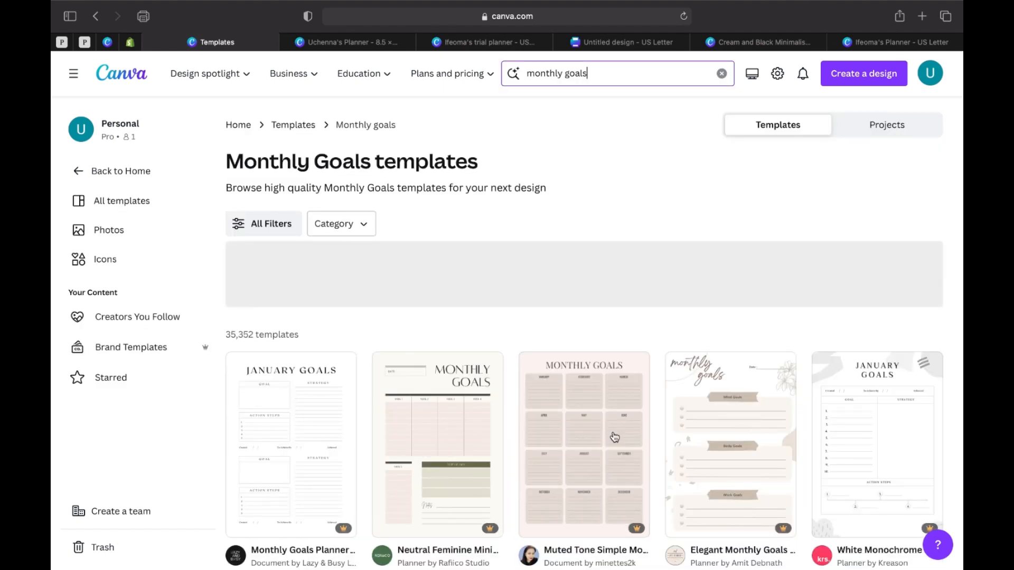
Step: Browse the monthly goals templates and open the Elegant Monthly Goals Planner Sheet for customizing
scroll(614, 437, down, 5)
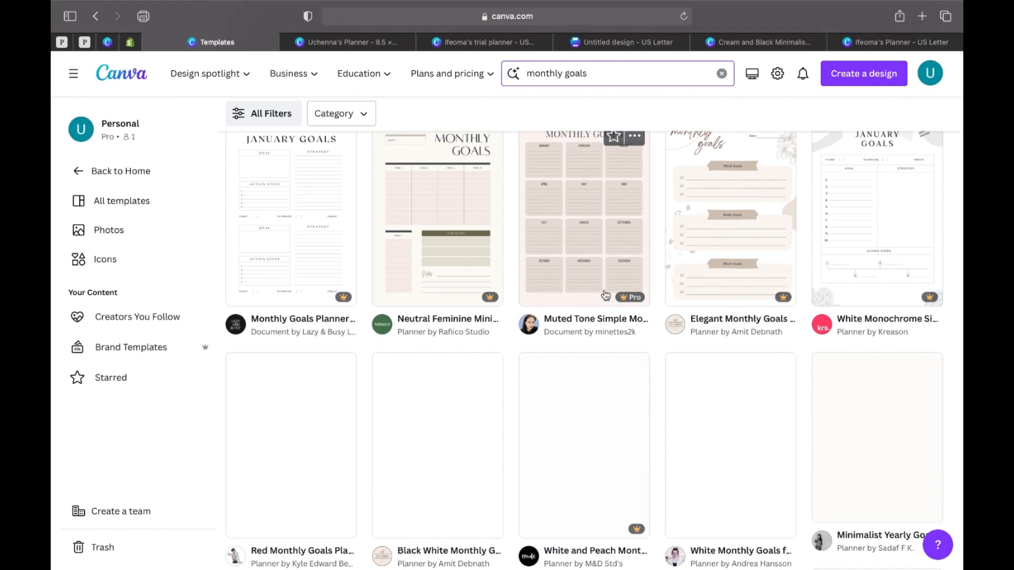
scroll(645, 300, down, 2)
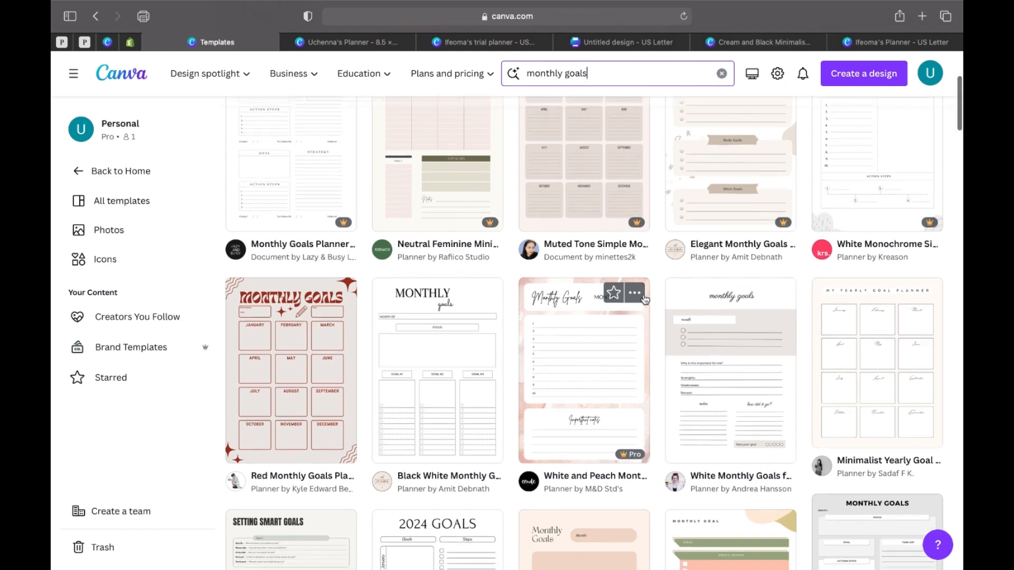
scroll(643, 299, up, 3)
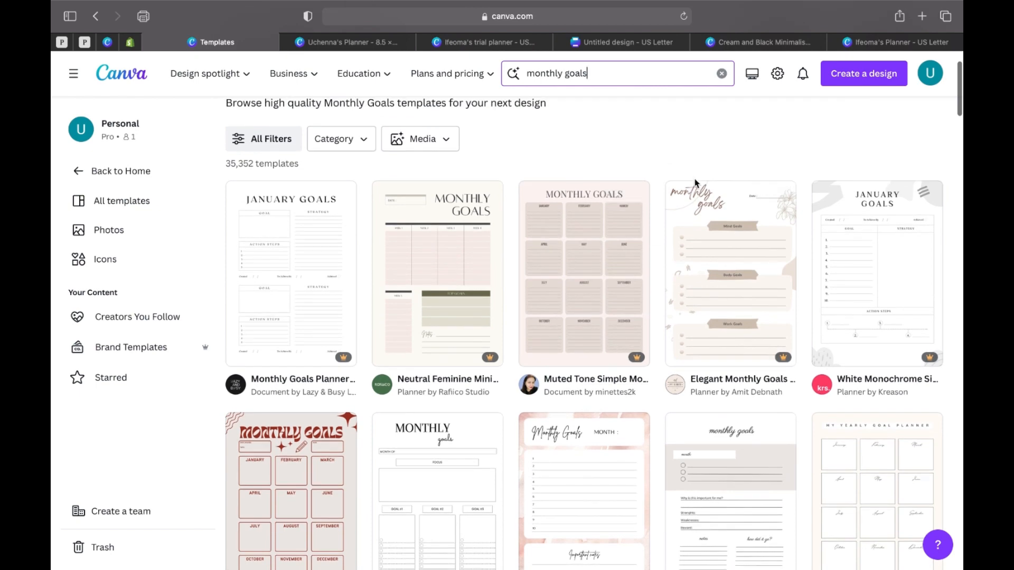
click(704, 210)
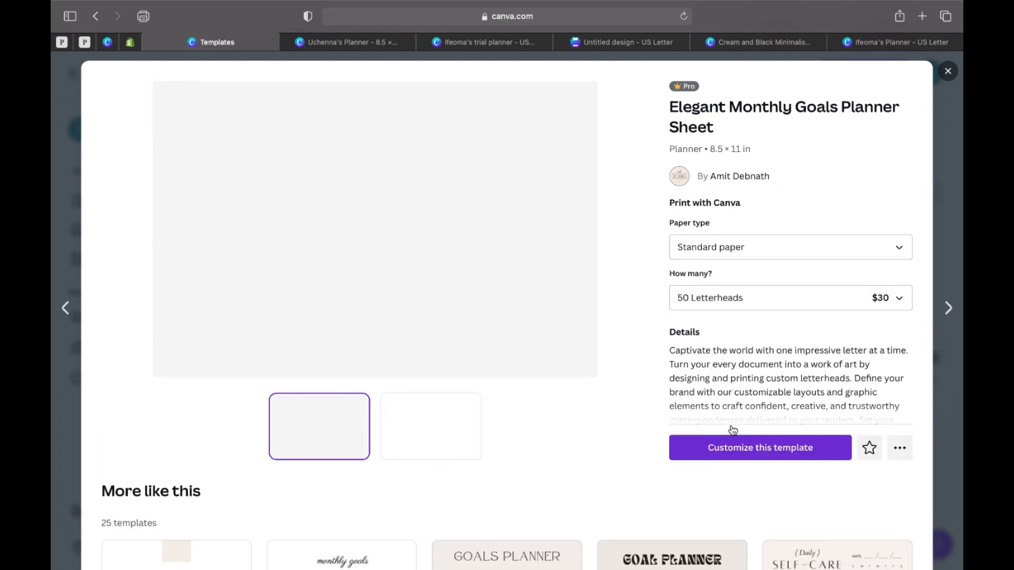
click(745, 453)
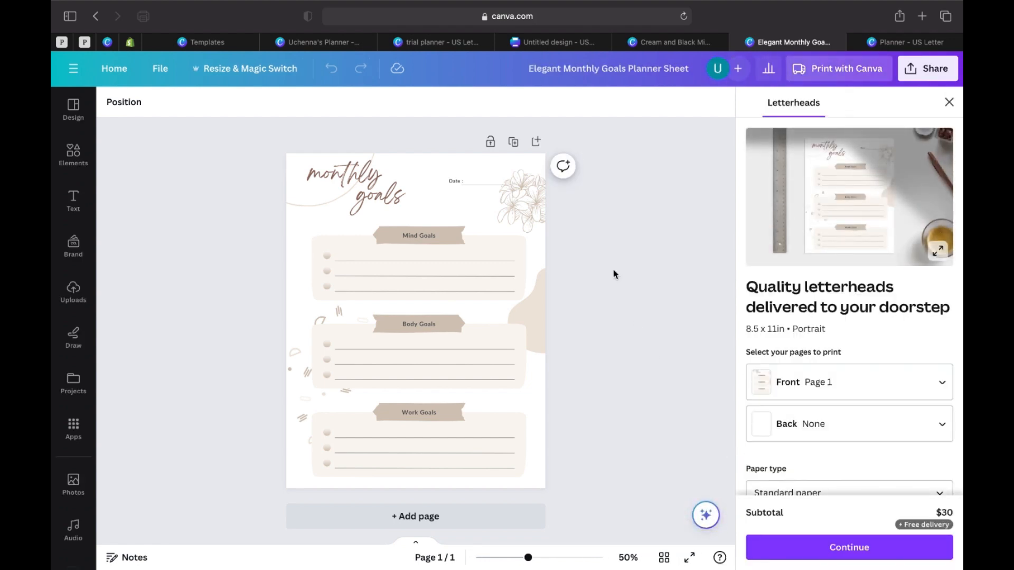
Step: Delete the flower drawing, the thin corner curve, the scattered doodles and the beige blob from the monthly goals template
click(525, 193)
key(Delete)
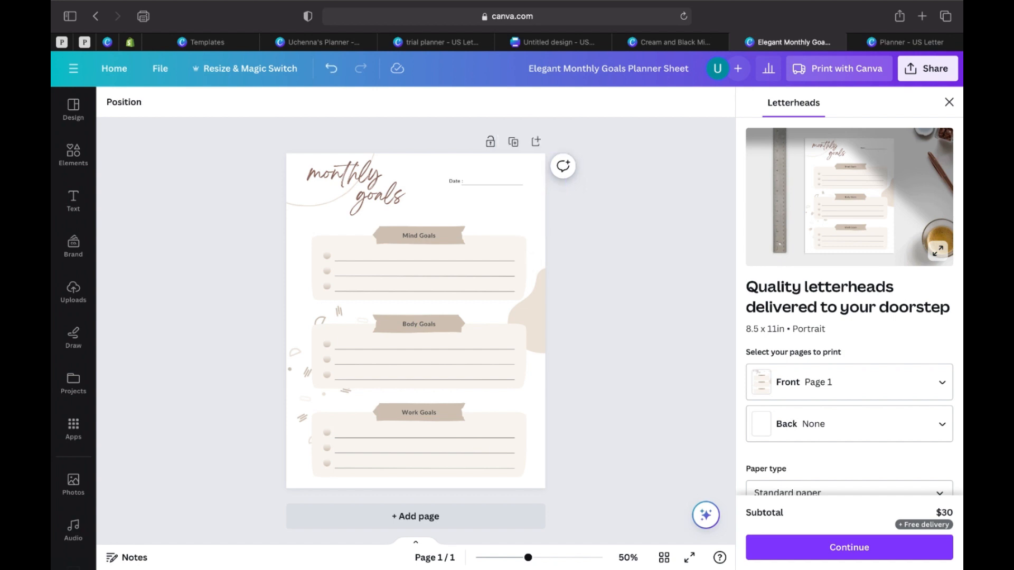
click(313, 209)
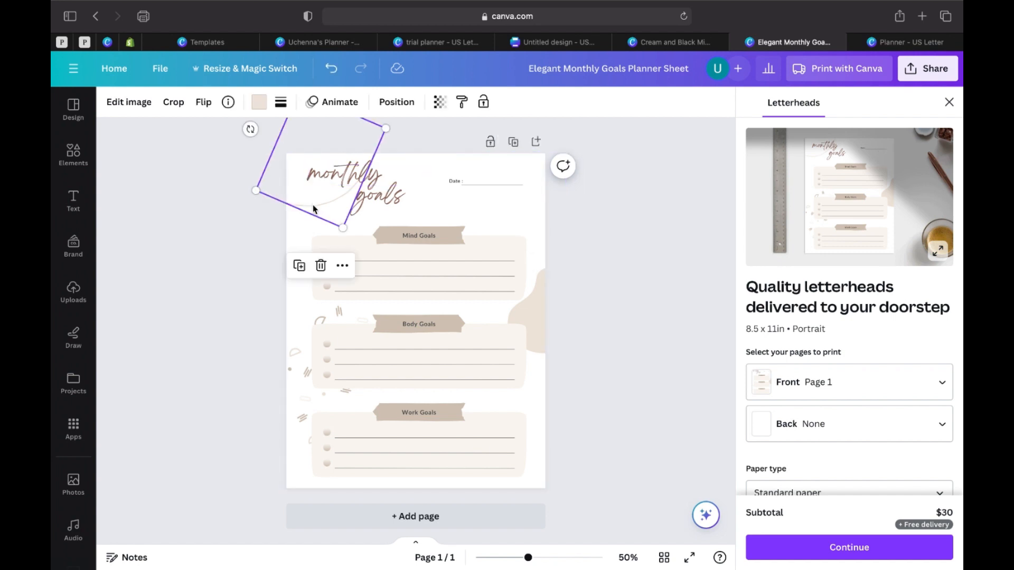
key(Delete)
click(296, 390)
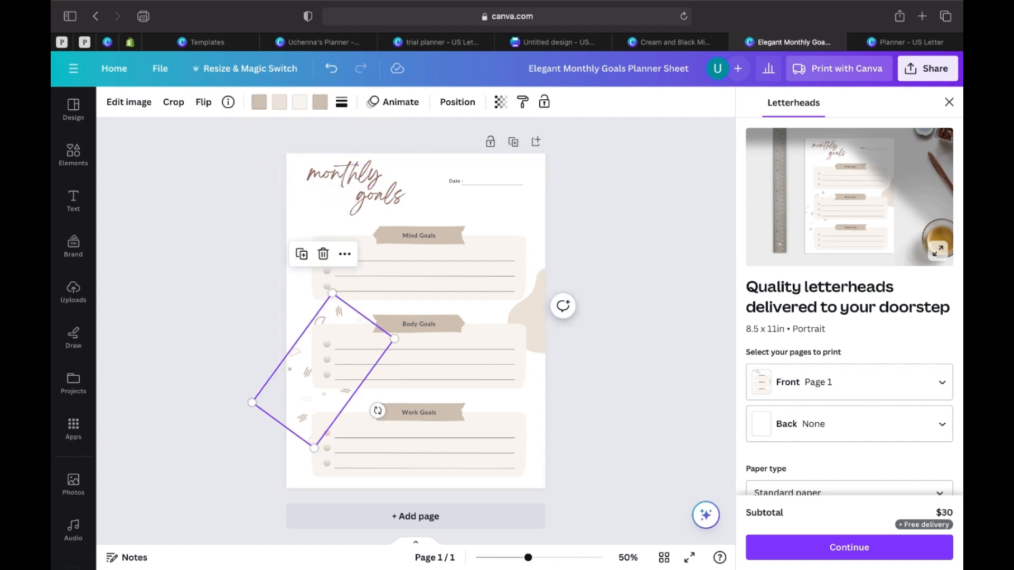
key(Delete)
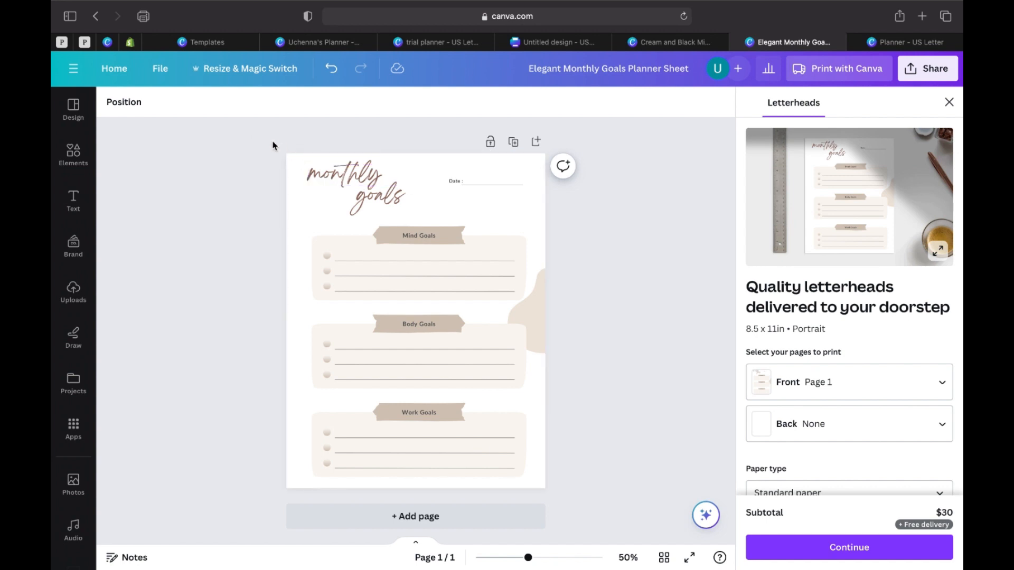
drag(272, 141, 602, 462)
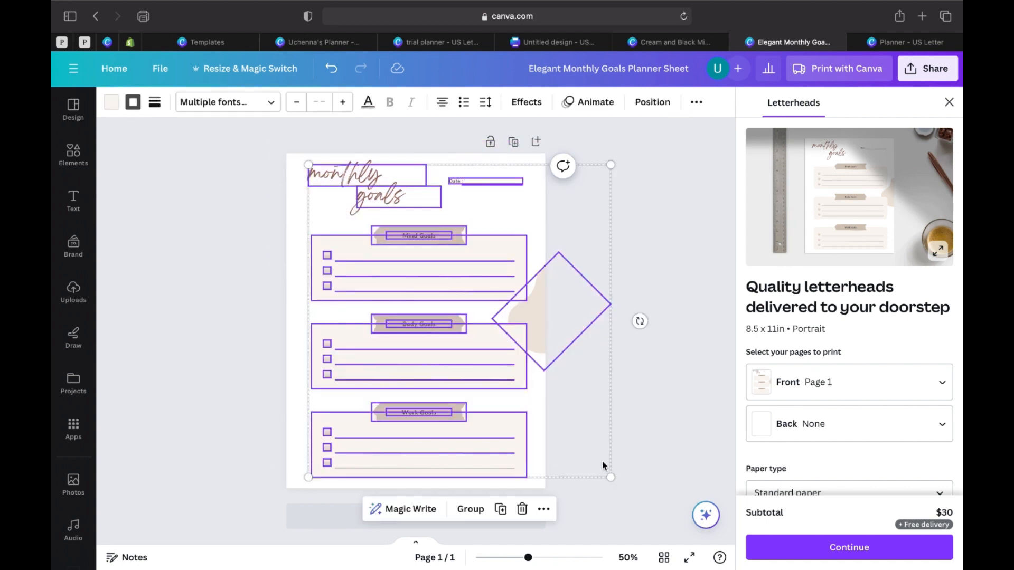
click(645, 356)
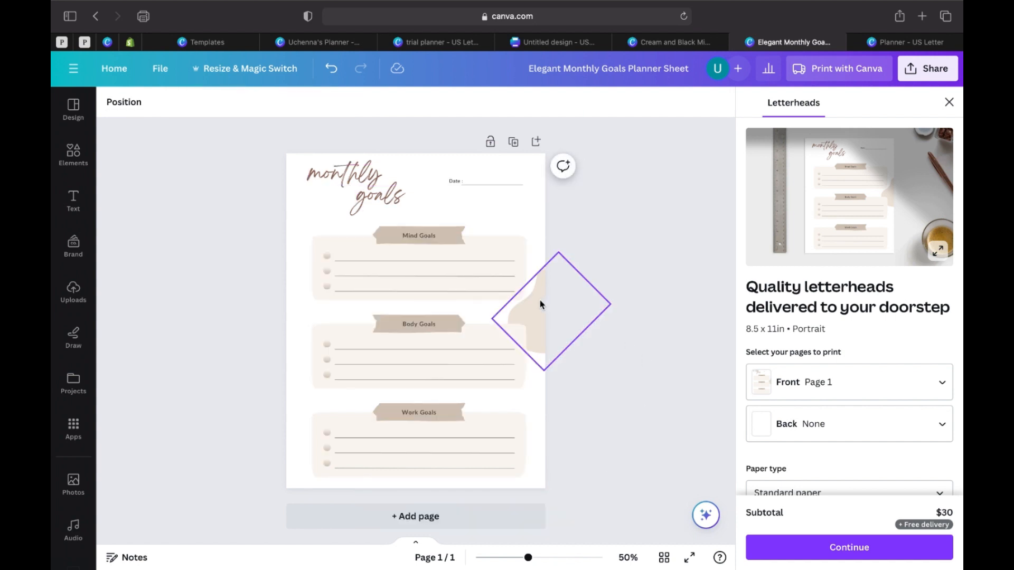
click(540, 304)
key(Delete)
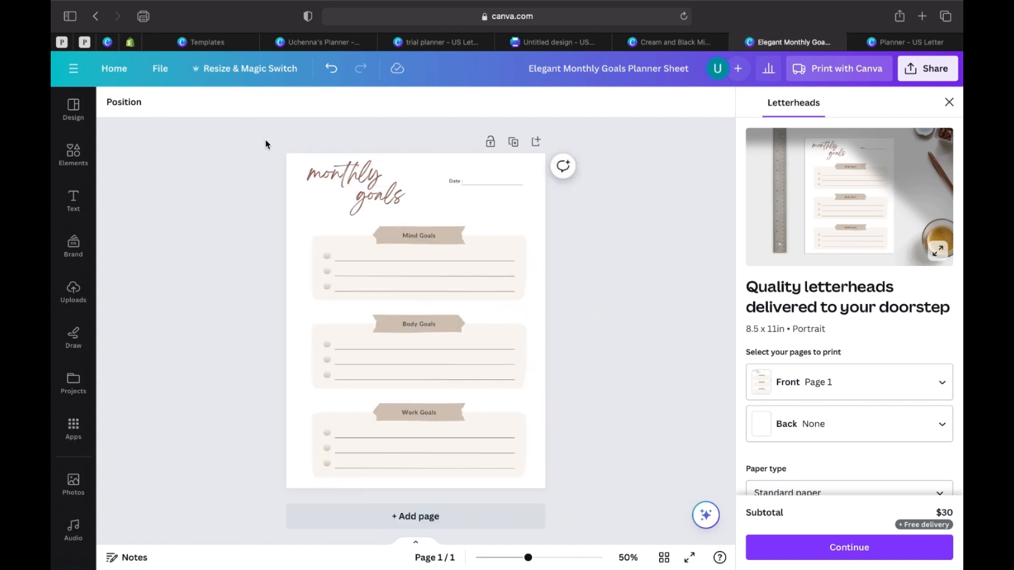
Step: Select all remaining elements of the monthly goals template and copy them
drag(266, 141, 601, 503)
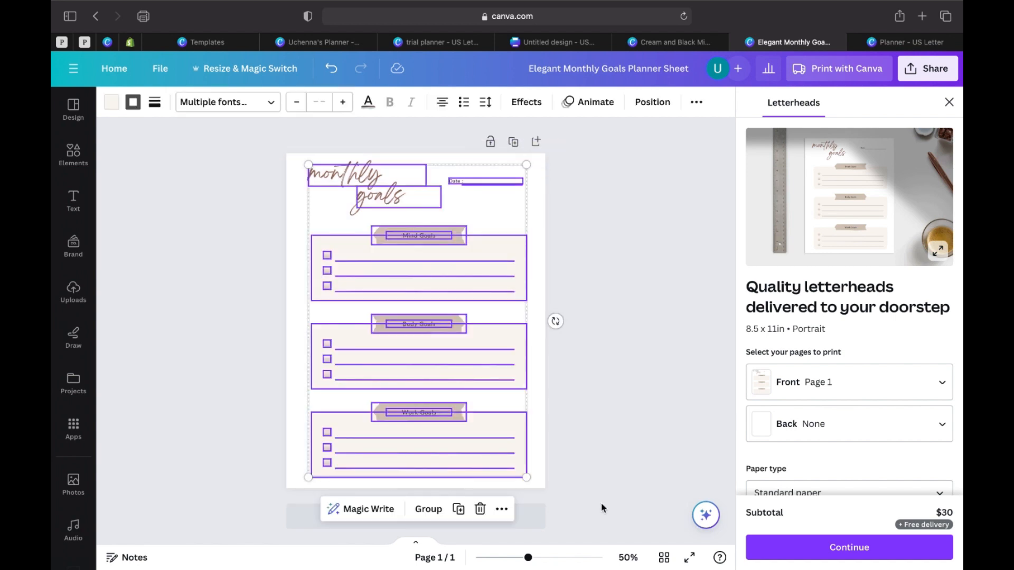
right_click(441, 286)
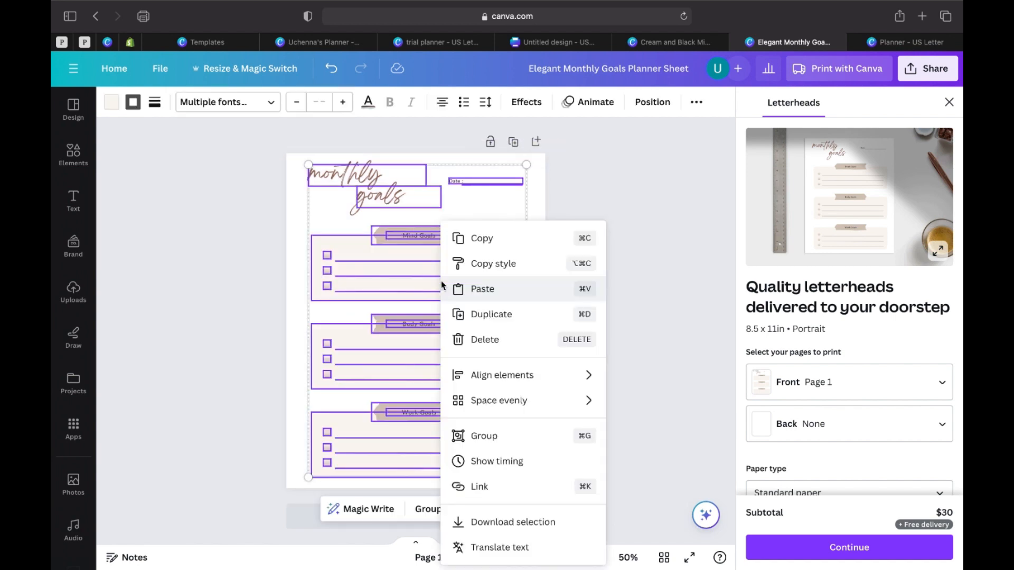
click(478, 242)
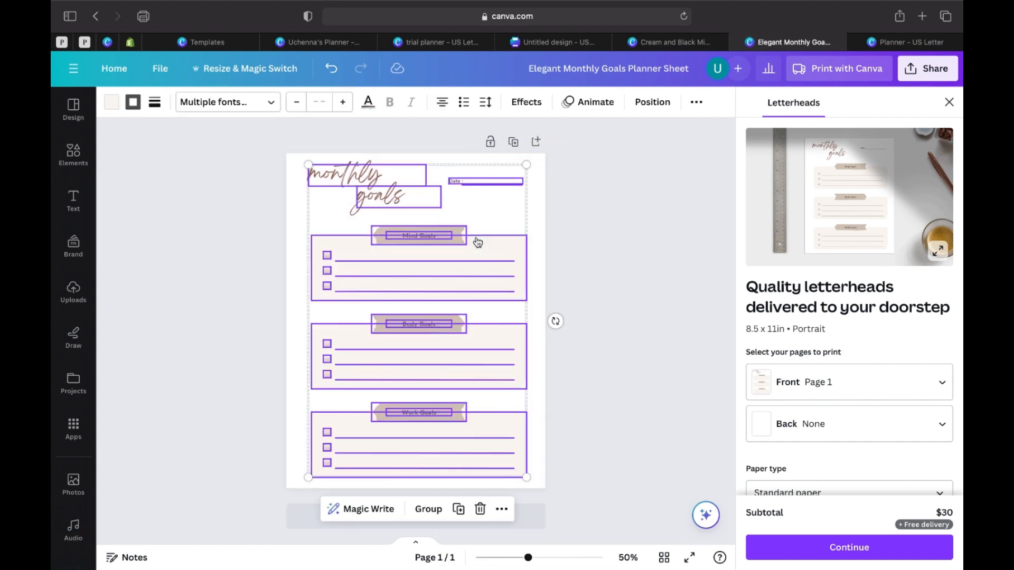
Step: Switch to the trial planner design and paste the copied monthly goals elements onto the blank page 4
click(429, 42)
scroll(583, 345, down, 4)
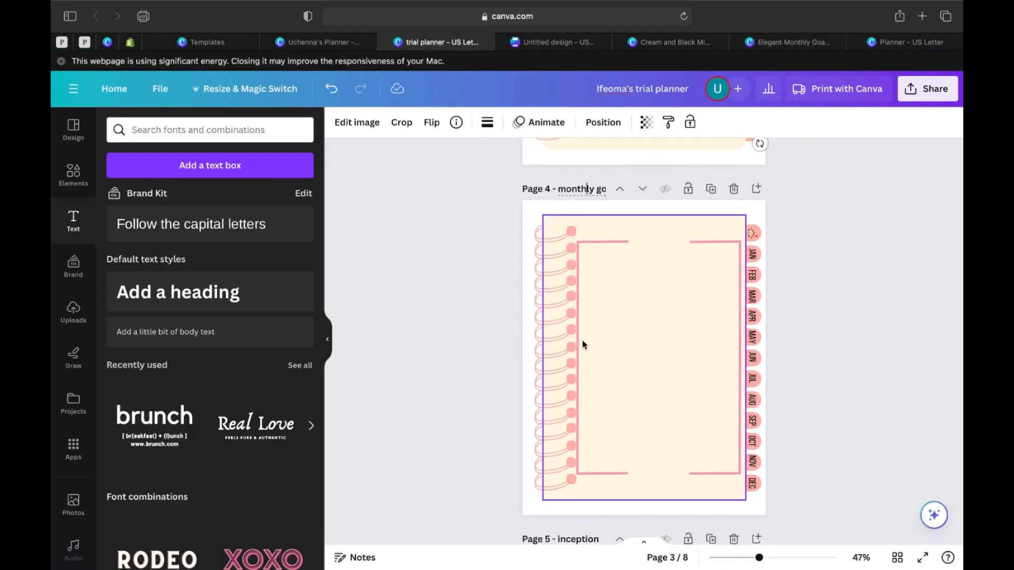
right_click(614, 268)
scroll(614, 268, up, 5)
click(819, 265)
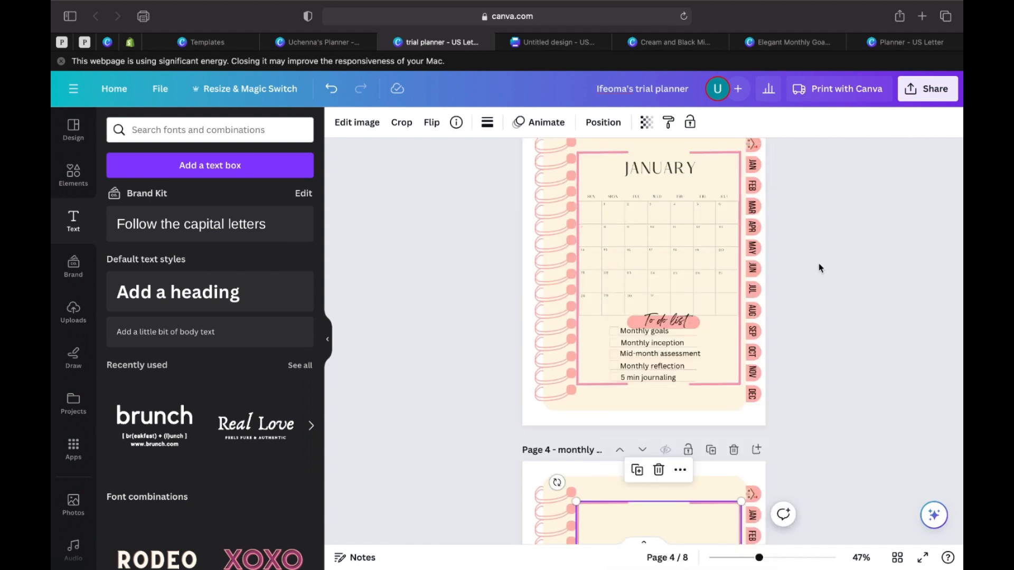
scroll(799, 351, down, 5)
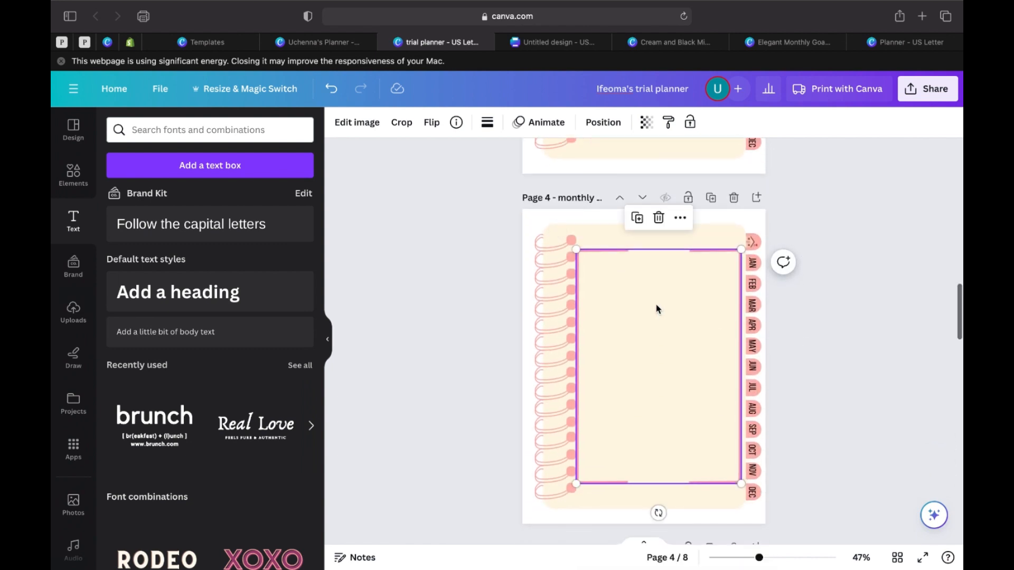
right_click(656, 308)
click(696, 330)
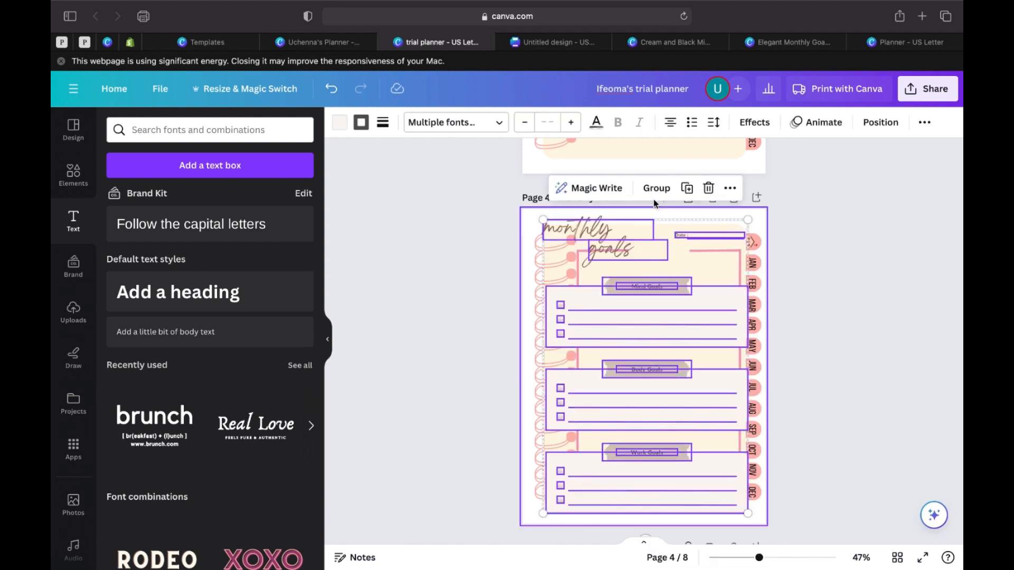
Step: Group the pasted monthly goals elements and scale and move the group to fit inside page 4's pink frame
click(659, 193)
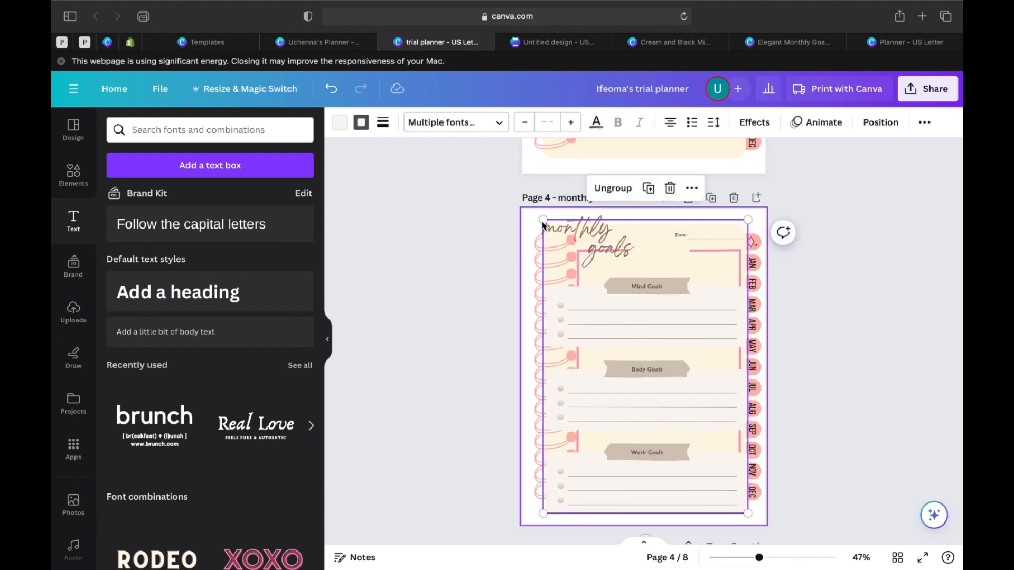
drag(549, 227, 601, 257)
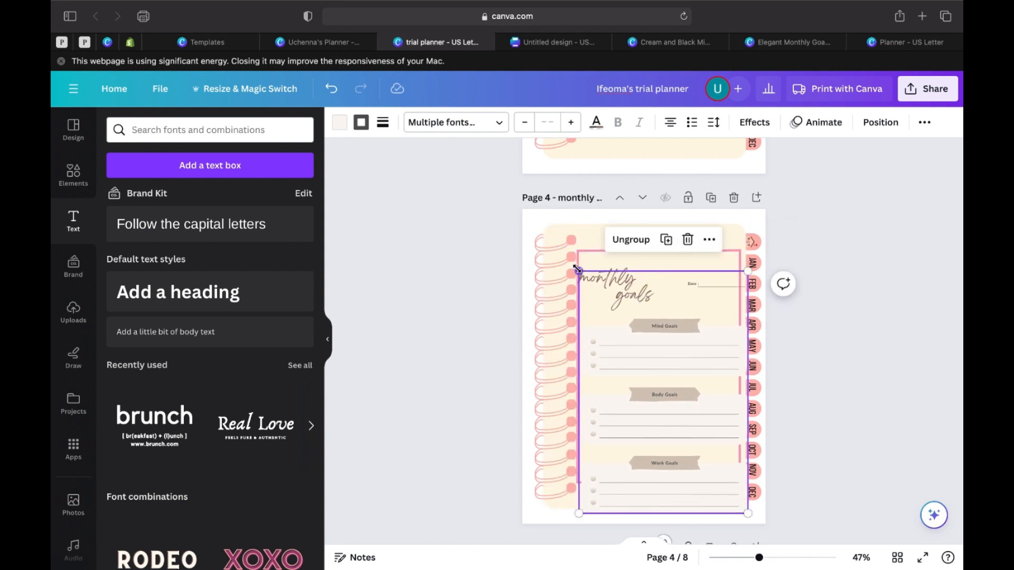
drag(578, 271, 585, 281)
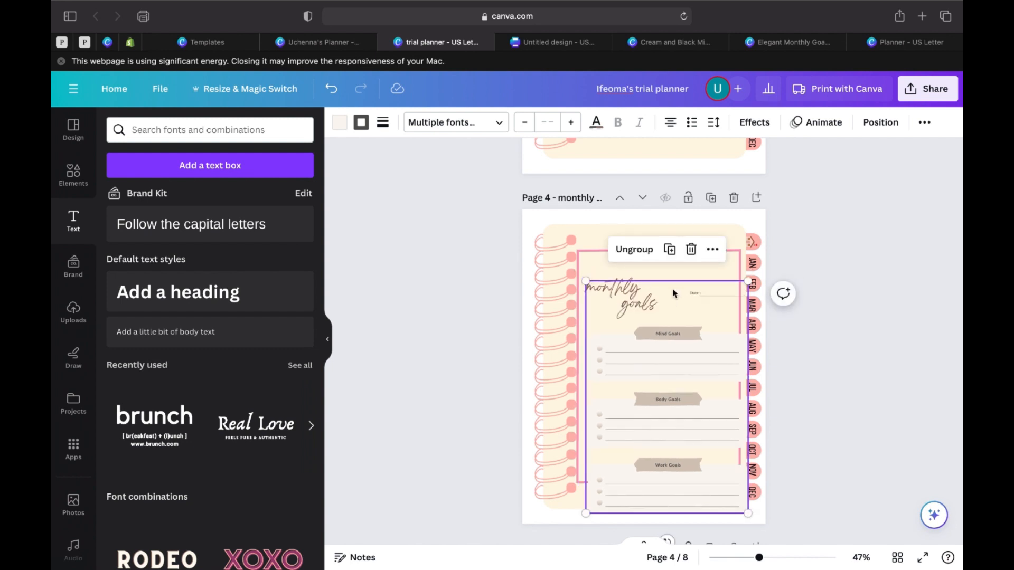
drag(673, 292, 665, 271)
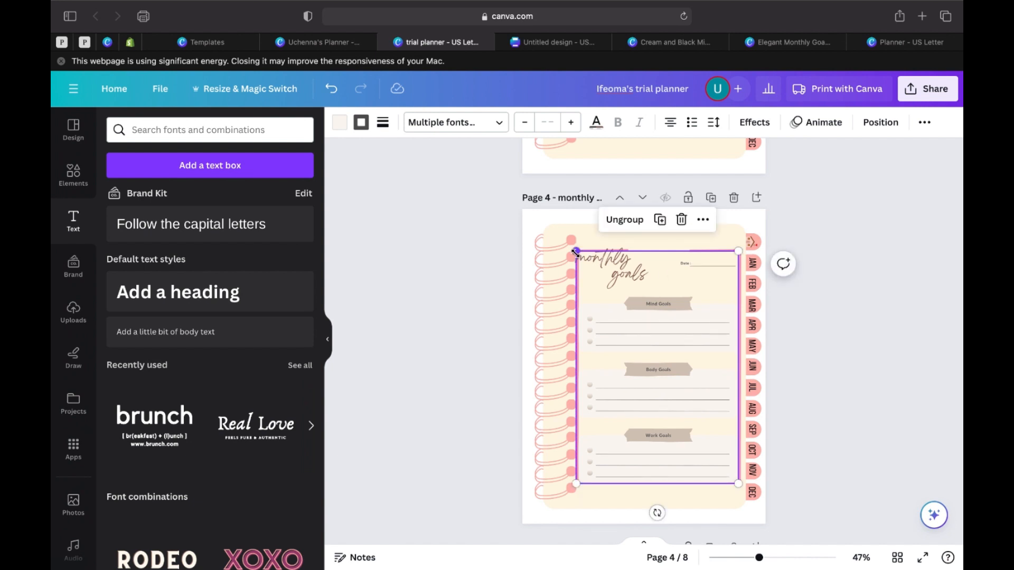
drag(580, 254, 587, 258)
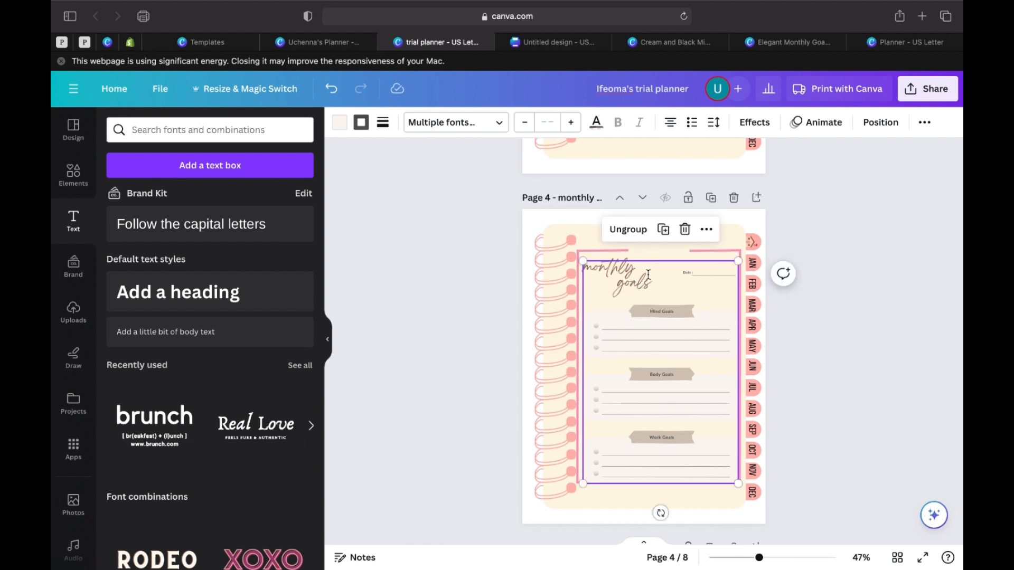
drag(647, 272, 645, 265)
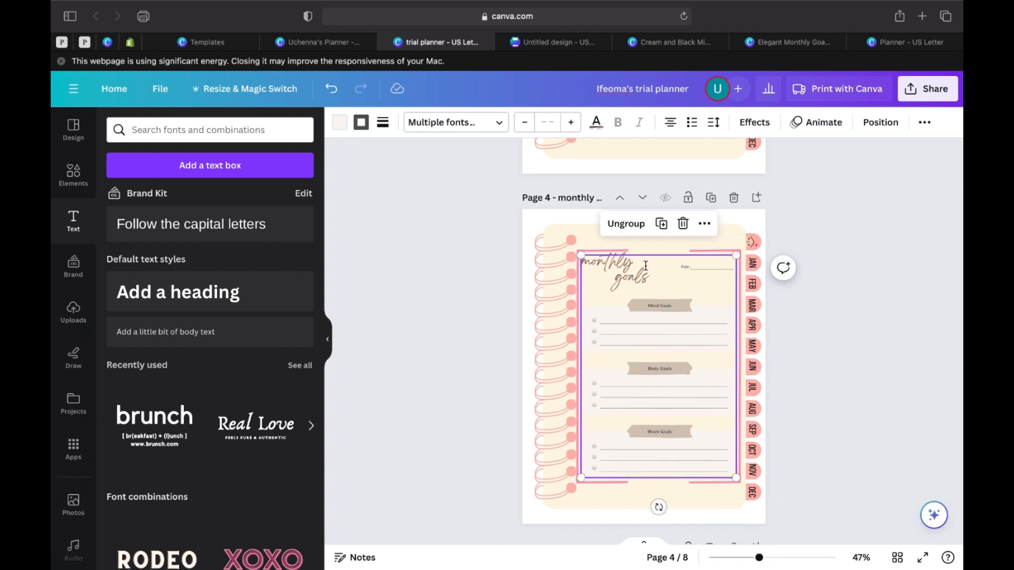
Step: Ungroup the monthly goals layout on page 4 and collapse the text side panel
click(629, 224)
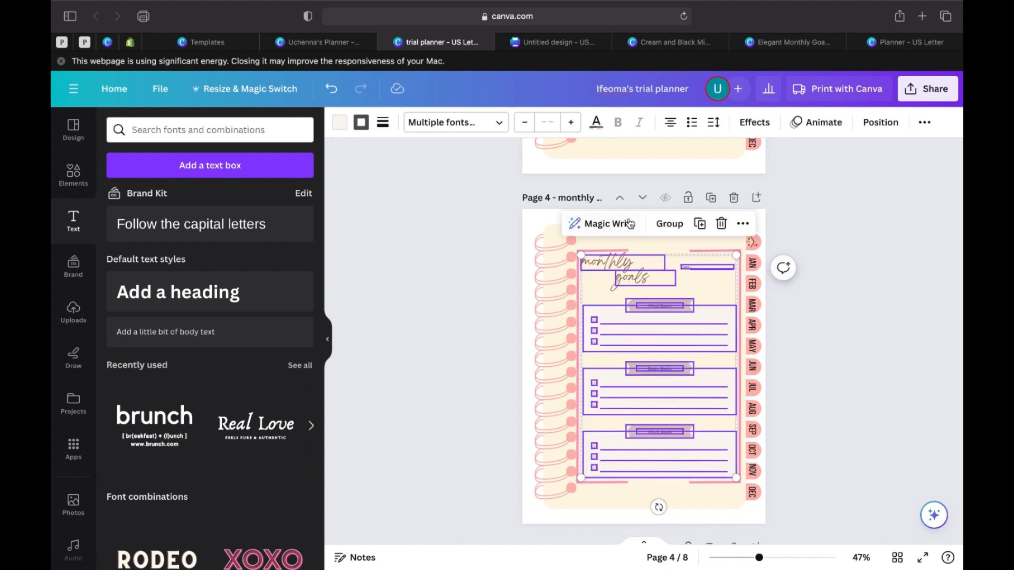
click(817, 259)
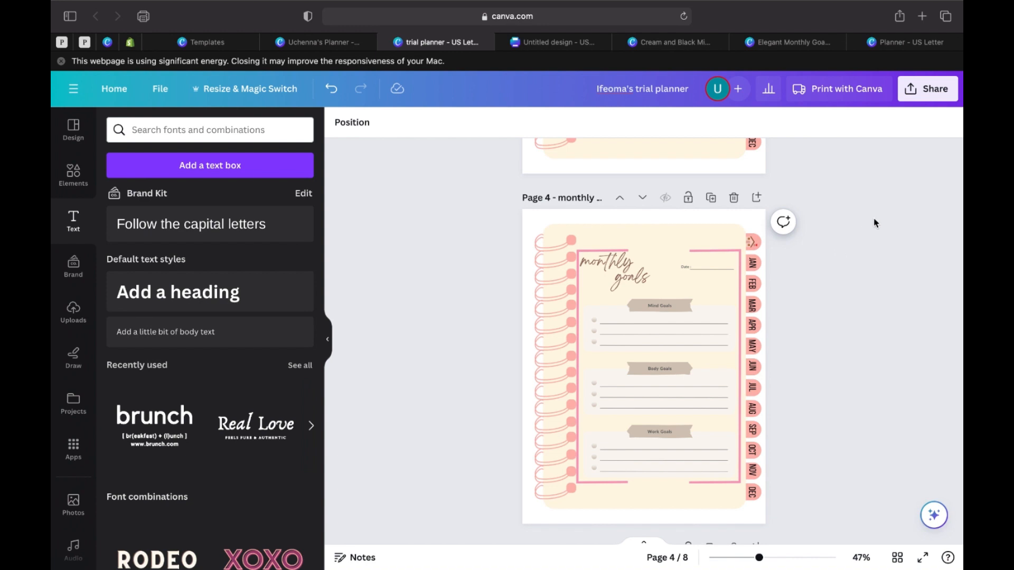
click(329, 342)
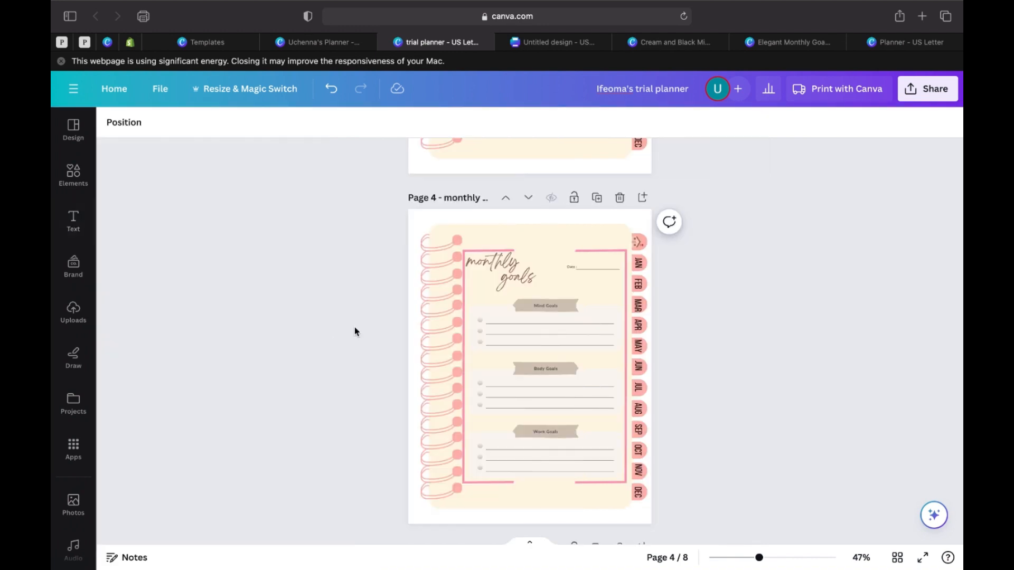
Step: Recolor the Mind, Body and Work Goals background boxes on page 4 with the pale pink document color
click(595, 318)
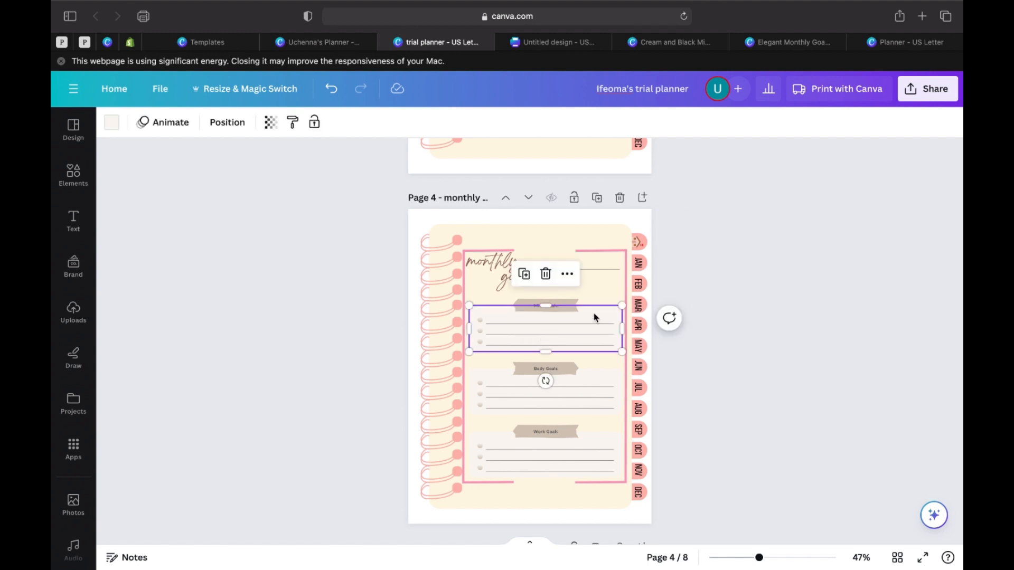
shift+click(604, 380)
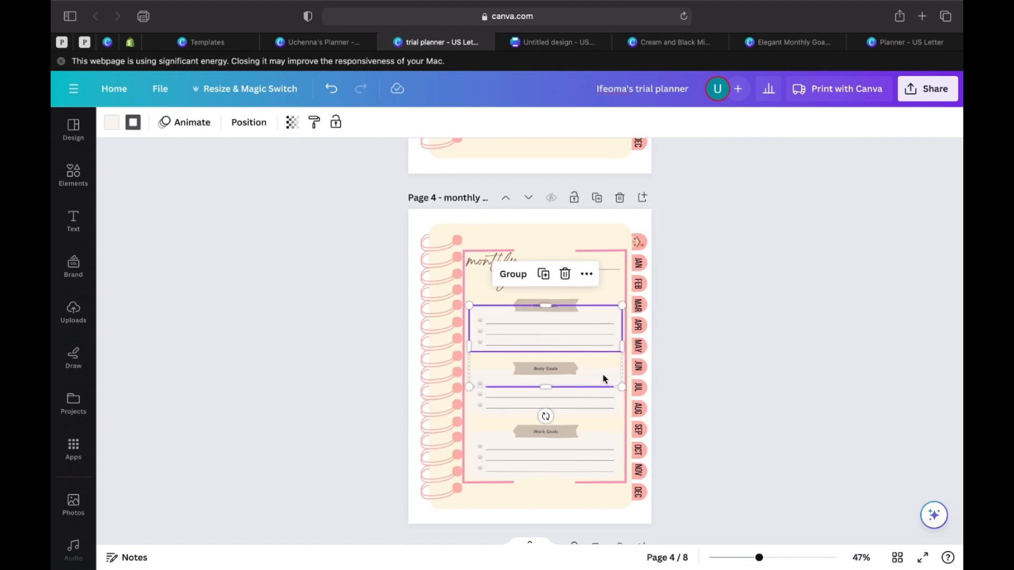
click(604, 379)
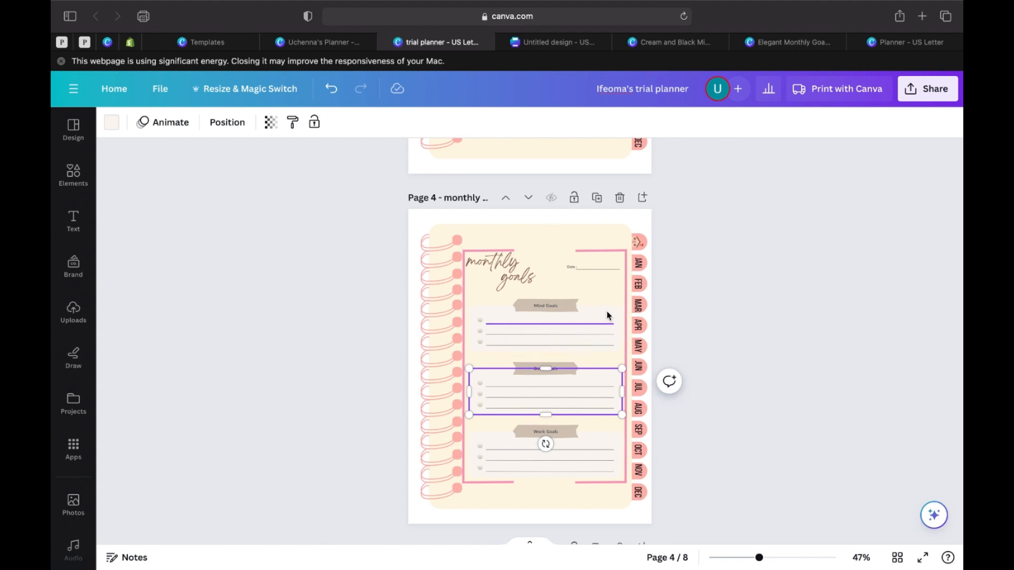
shift+click(607, 440)
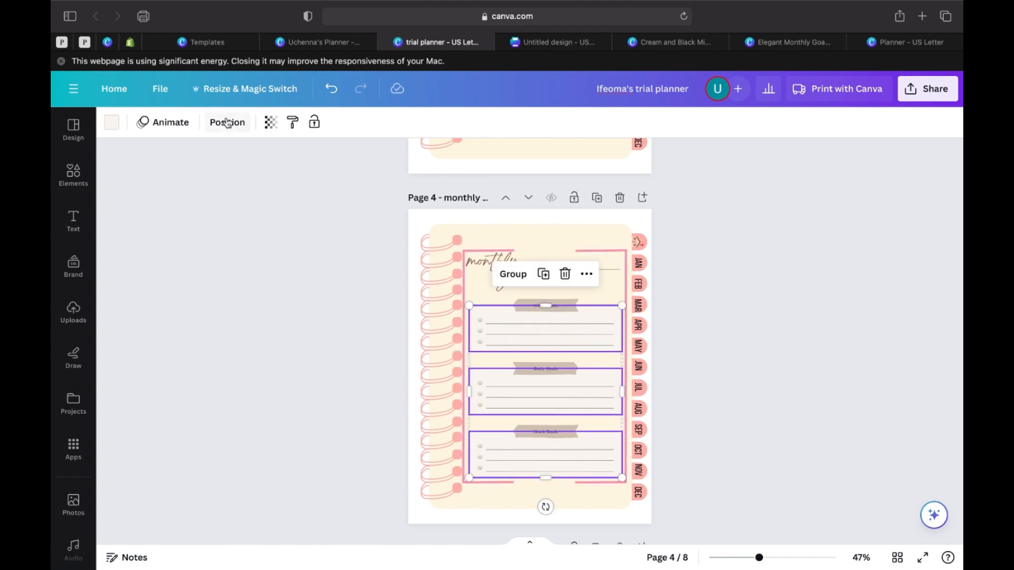
click(112, 123)
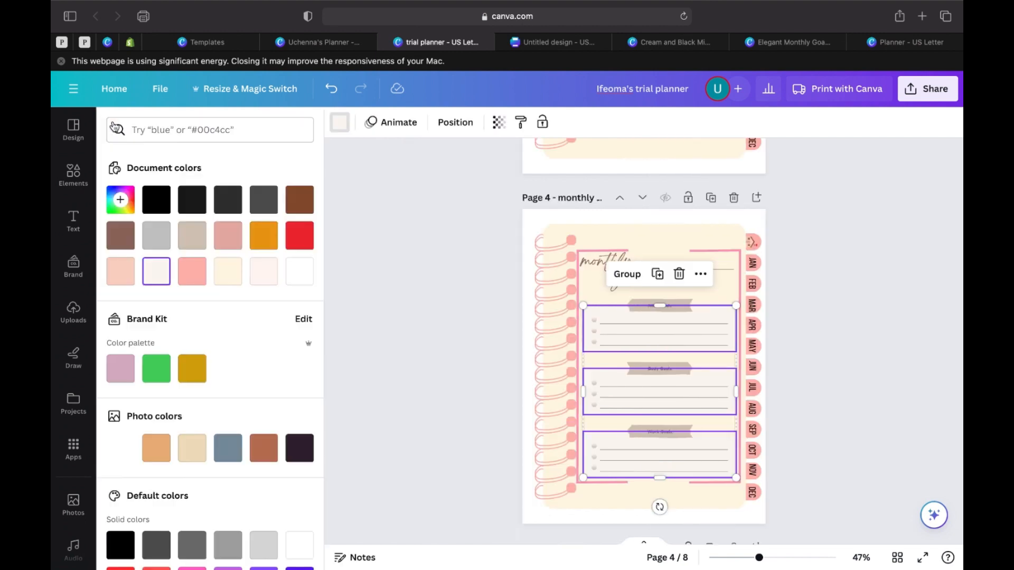
click(267, 273)
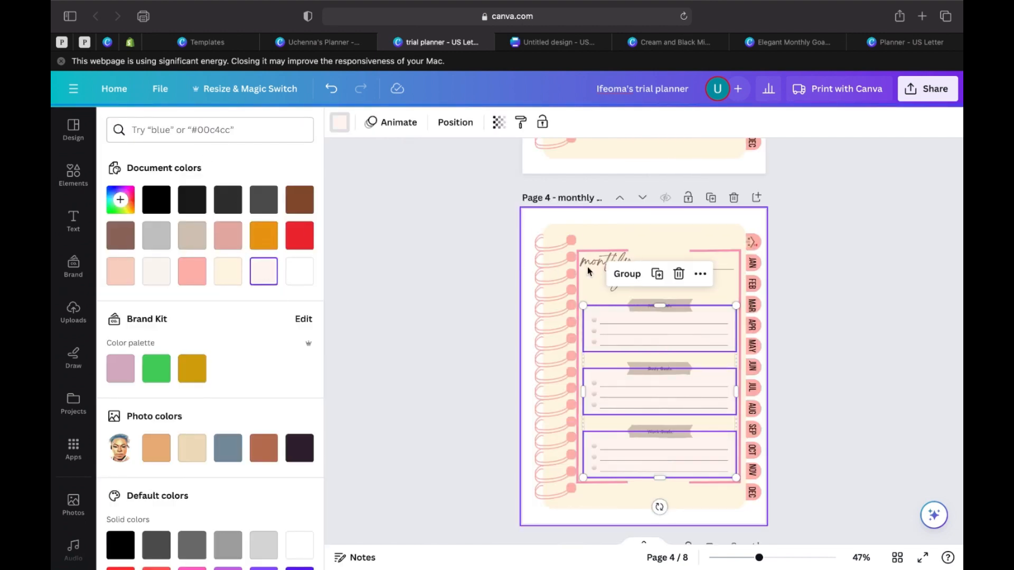
Step: Change both words of the "monthly goals" title on page 4 to black
click(593, 283)
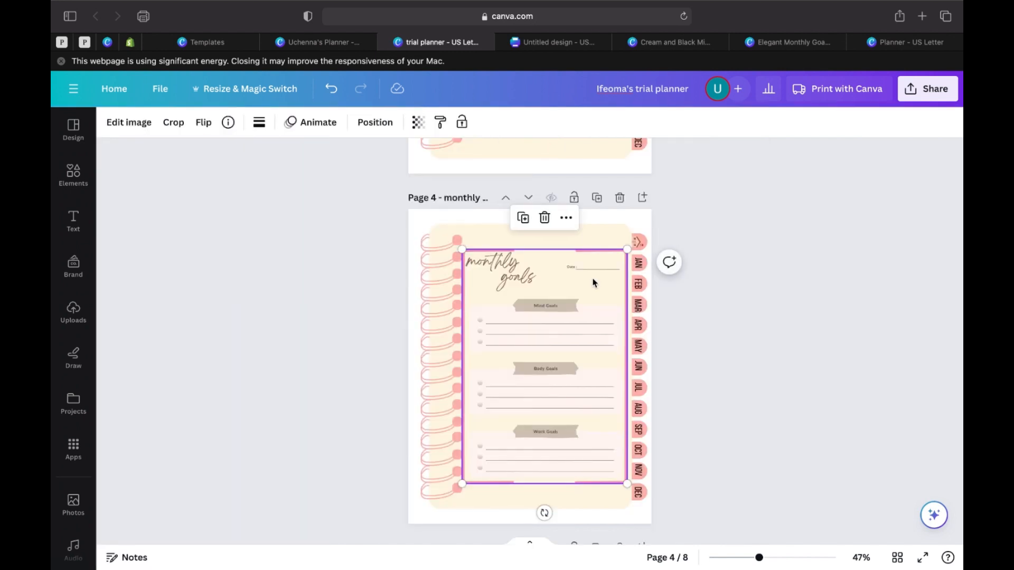
click(489, 267)
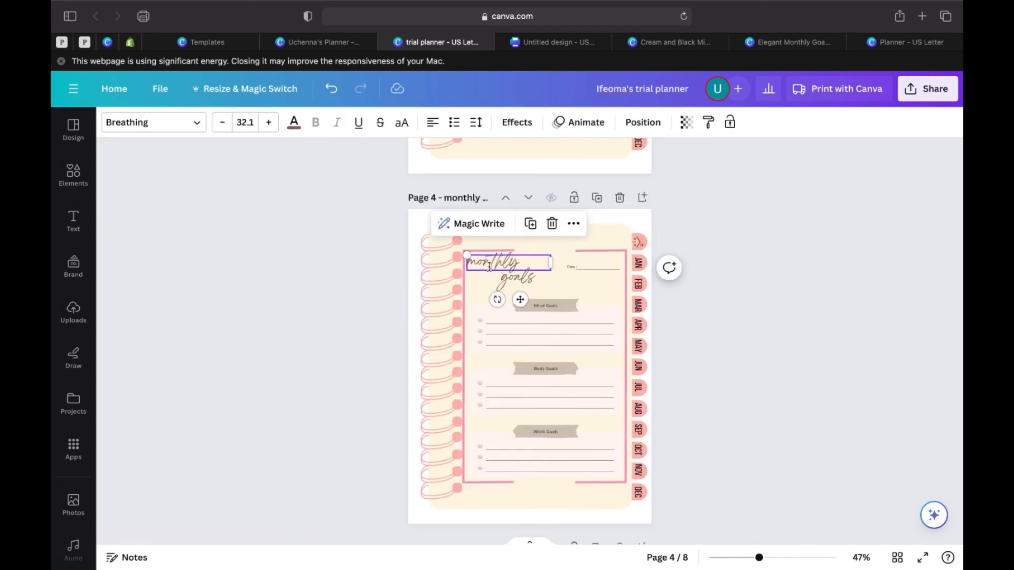
shift+click(515, 283)
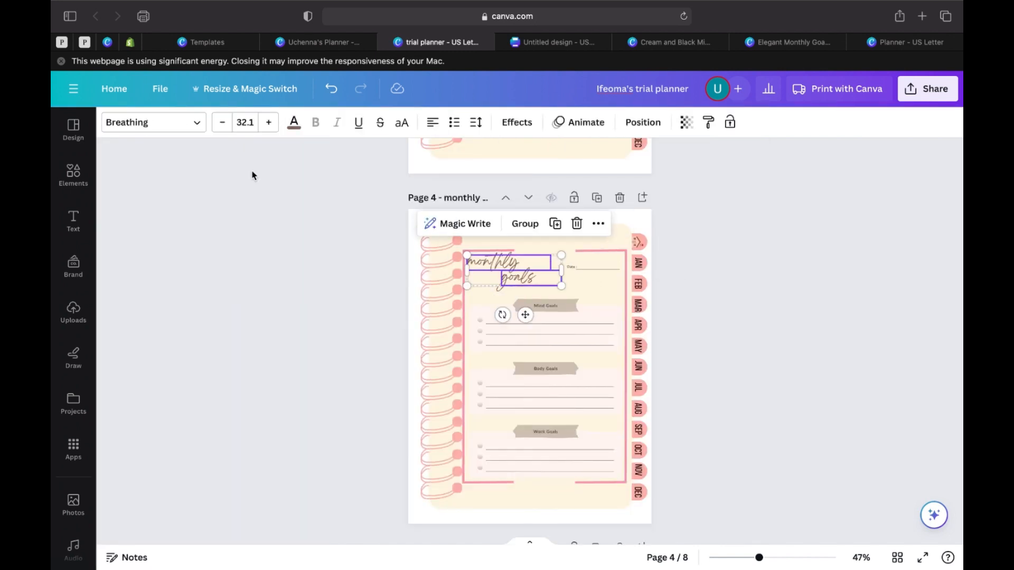
click(295, 127)
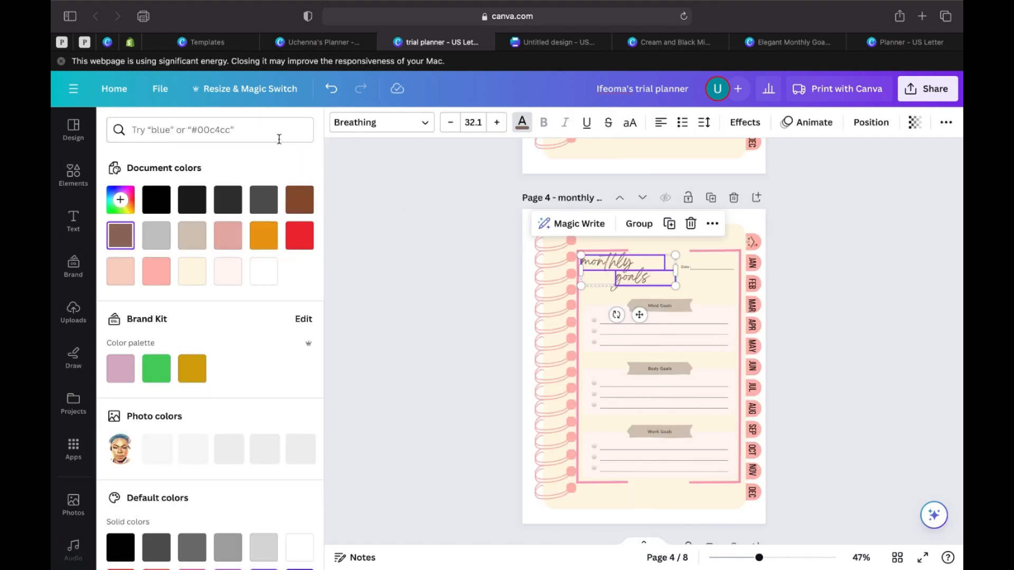
click(163, 203)
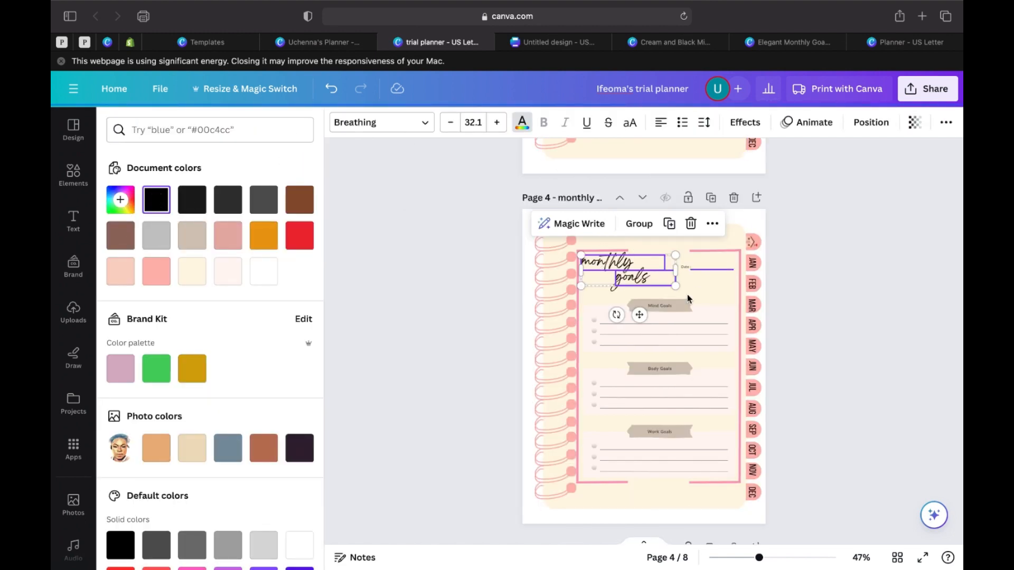
Step: Recolor the beige swatches of the Mind Goals banner to the planner's pink, #feb7b1
click(686, 310)
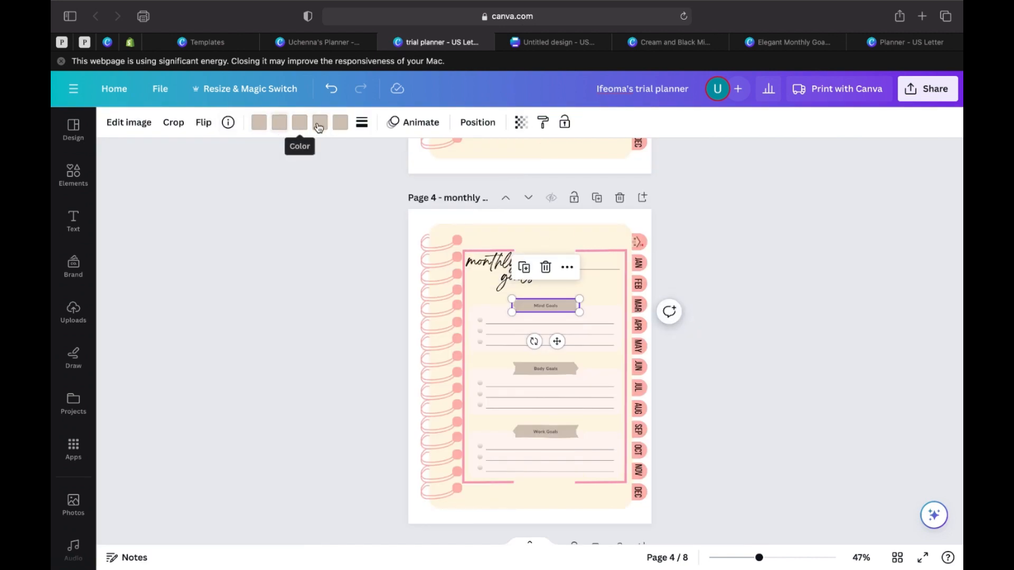
click(260, 125)
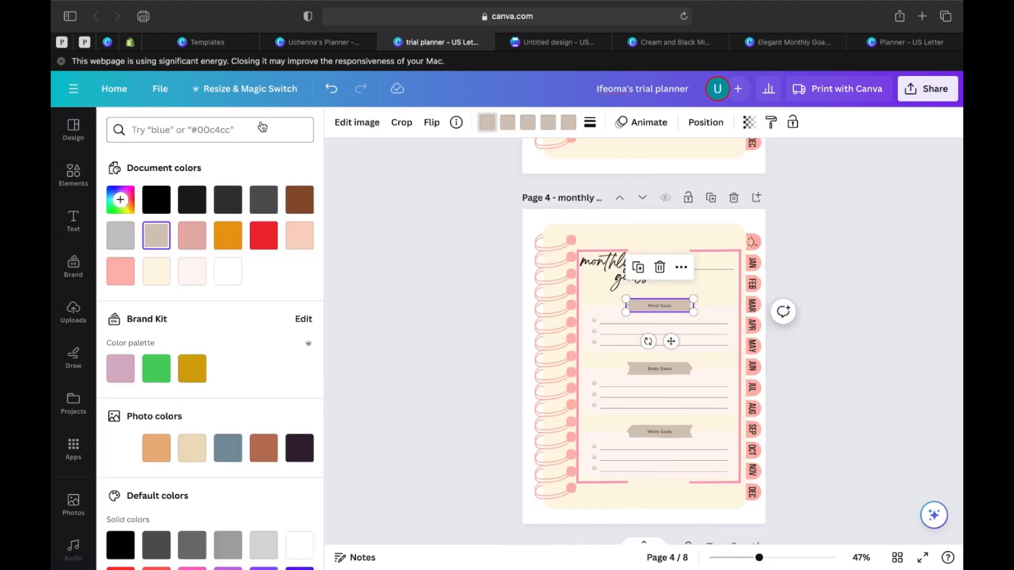
click(121, 272)
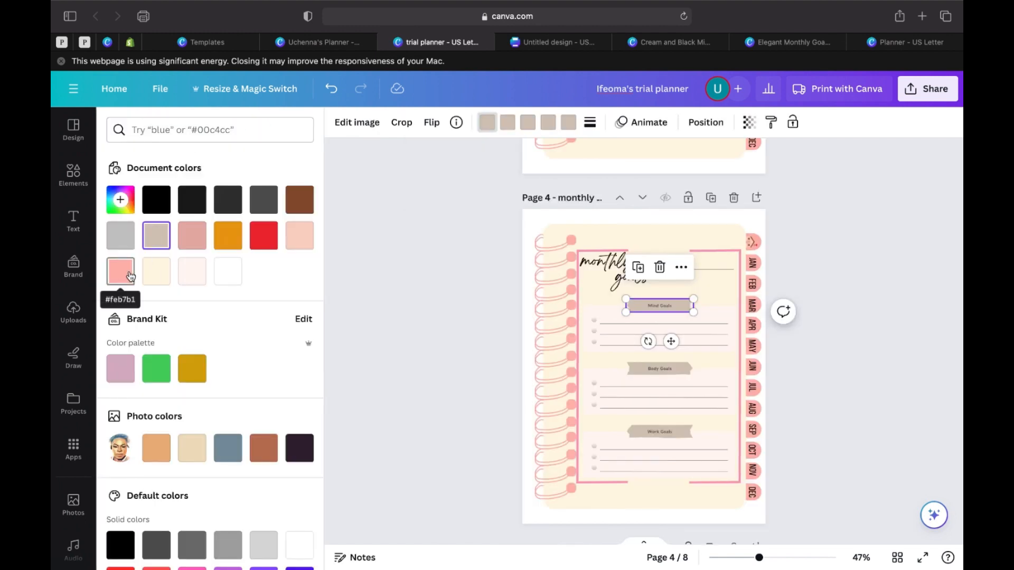
click(509, 129)
click(121, 272)
click(528, 125)
click(120, 272)
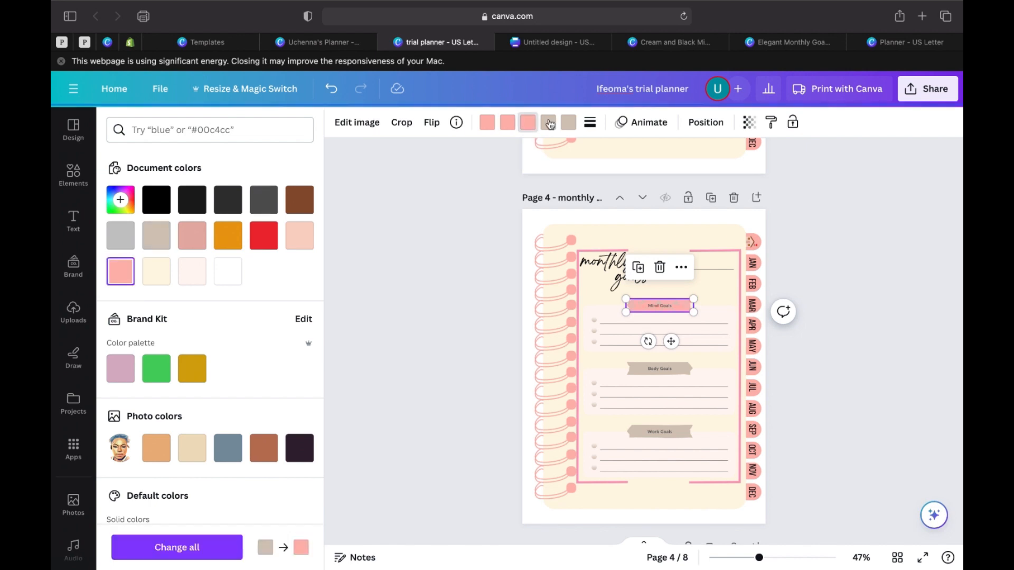
click(549, 125)
click(120, 271)
Step: Recolor all the beige swatches of the Body Goals banner to pink #feb7b1
click(690, 370)
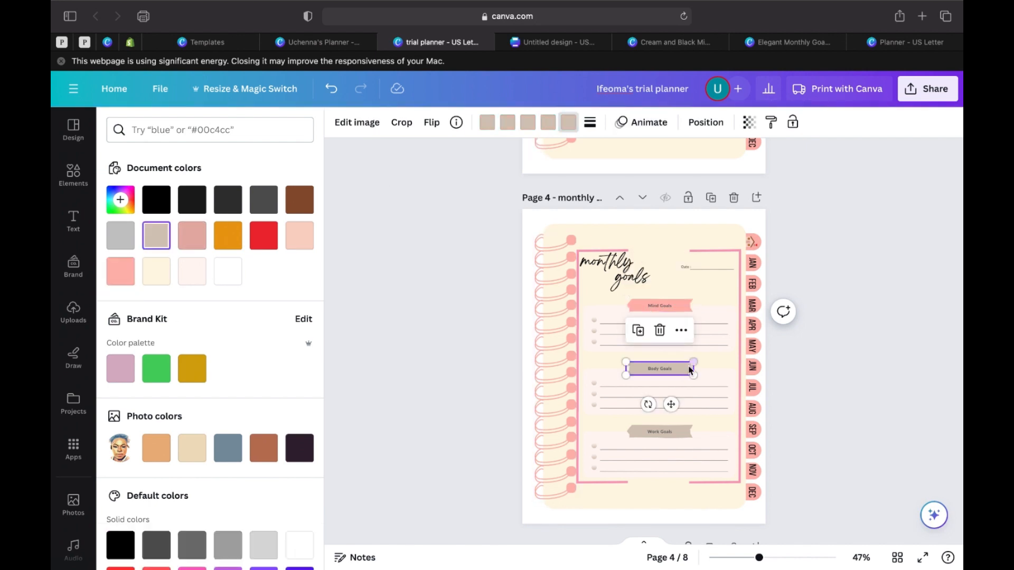
click(120, 272)
click(550, 124)
click(120, 271)
click(528, 124)
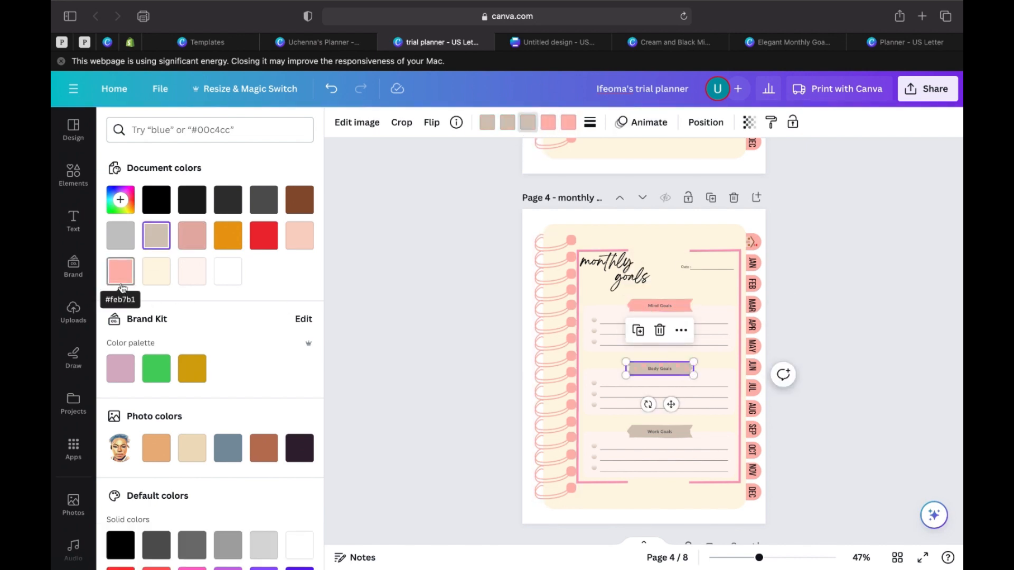
click(121, 272)
click(507, 123)
click(121, 271)
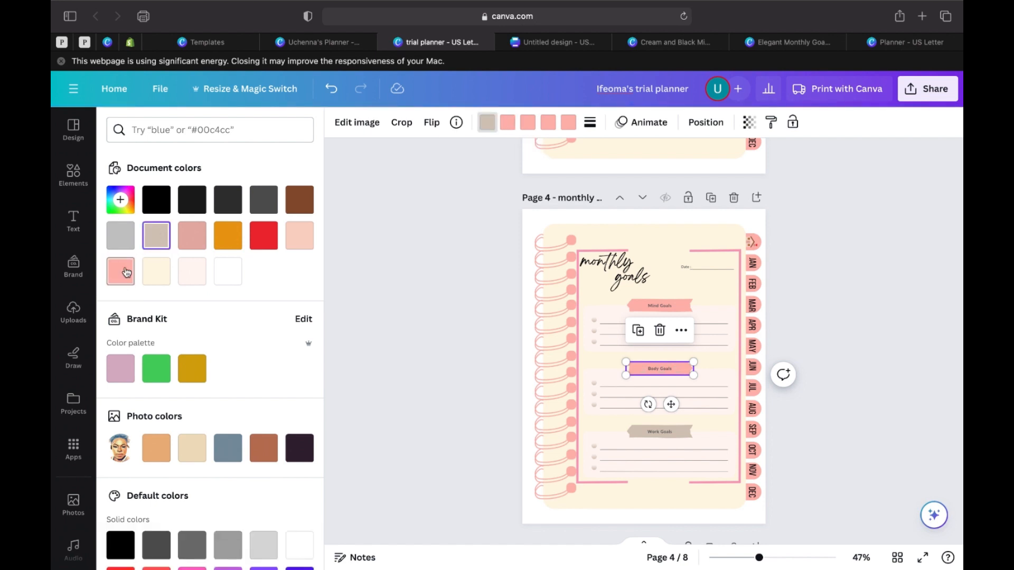
click(124, 272)
Step: Recolor all five beige swatches of the Work Goals banner to pink #feb7b1
click(686, 434)
click(120, 272)
click(509, 127)
click(121, 272)
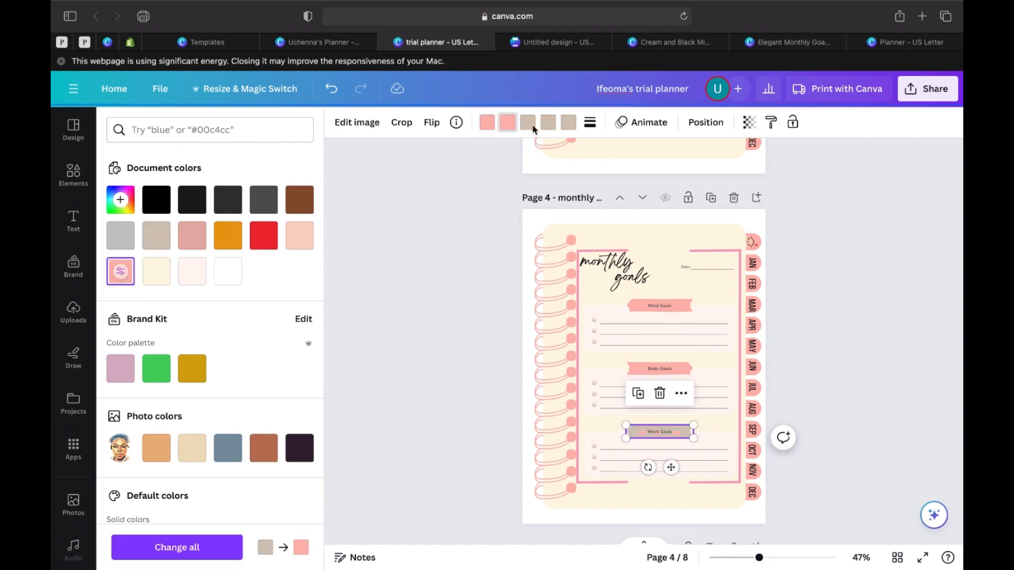
click(531, 127)
click(126, 277)
click(548, 124)
click(124, 278)
click(568, 123)
click(122, 273)
Step: Copy the Monthly Inception page's elements from page 5 of the finished Planner design and return to the trial planner
scroll(520, 185, down, 6)
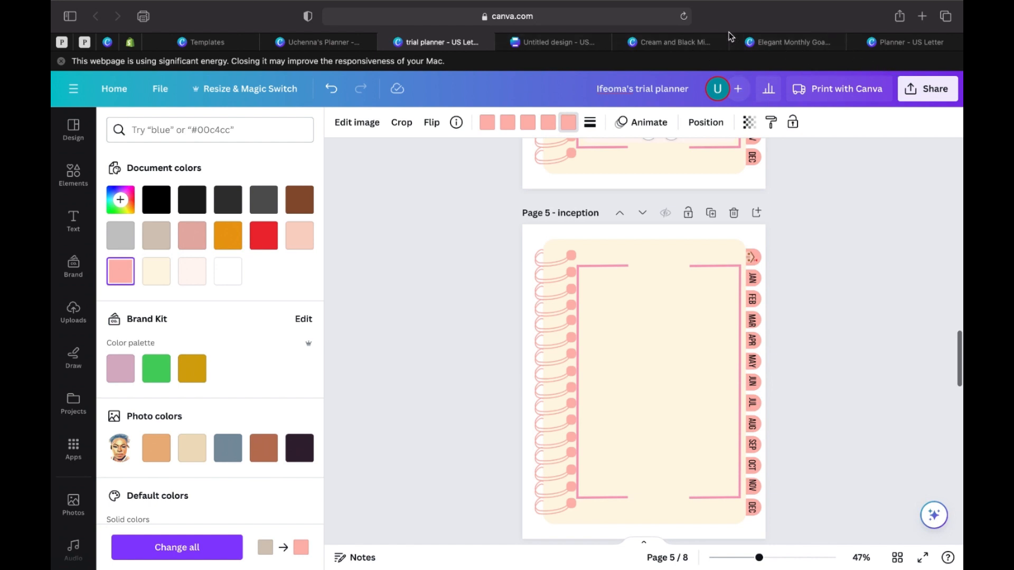
click(897, 47)
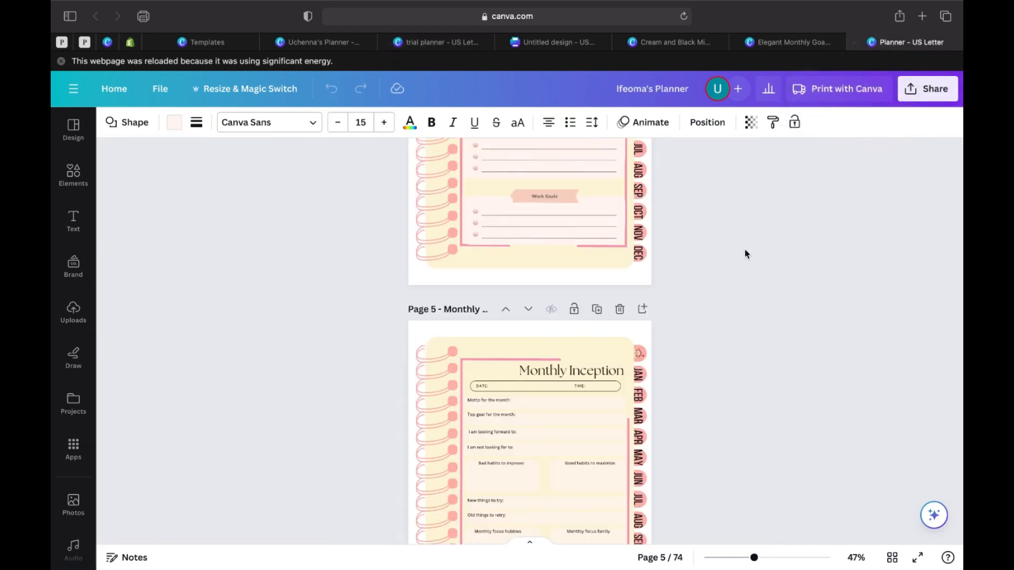
scroll(755, 338, down, 5)
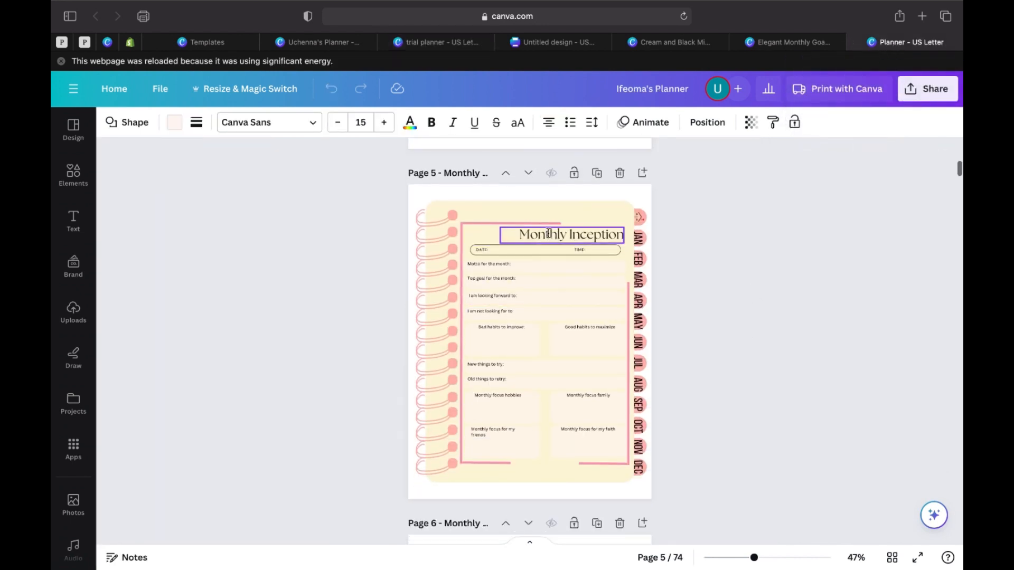
drag(480, 268, 575, 483)
drag(574, 483, 574, 482)
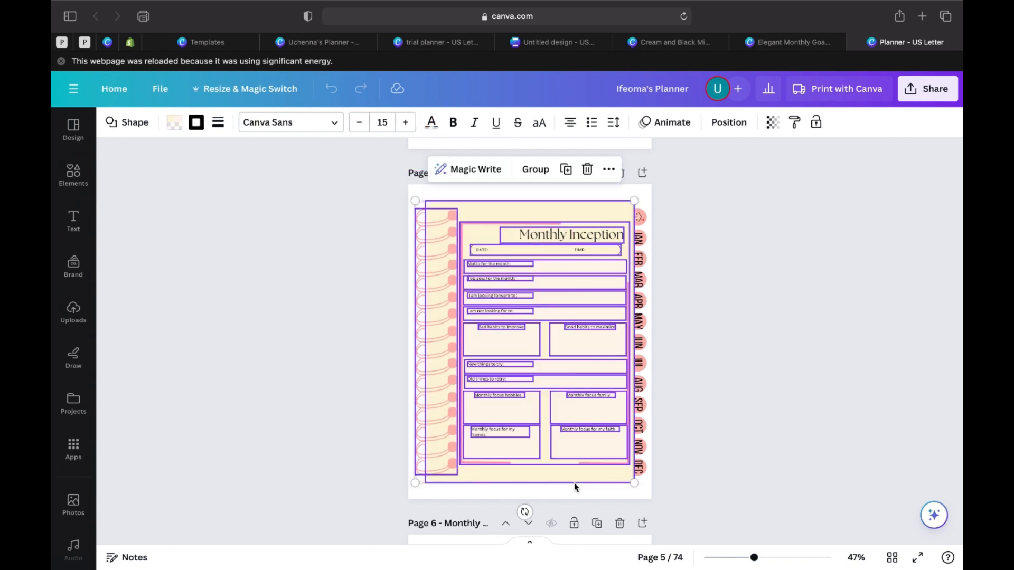
right_click(546, 278)
click(585, 241)
click(425, 42)
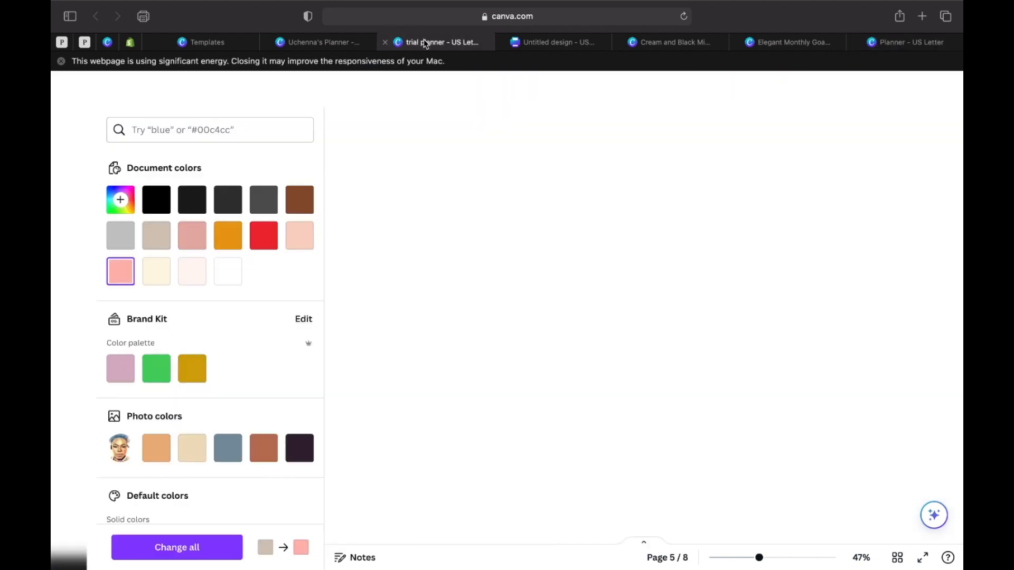
click(628, 299)
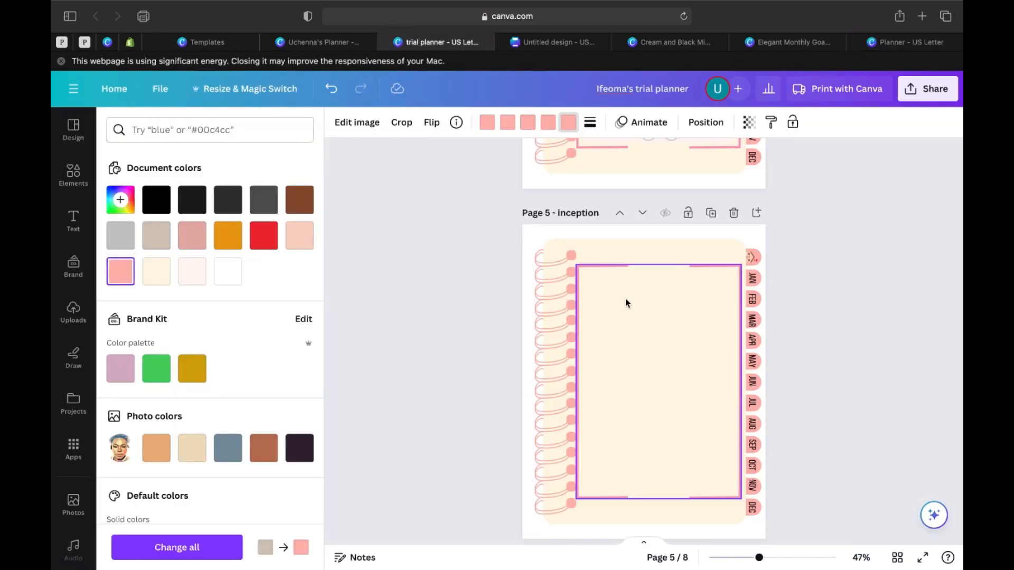
right_click(625, 299)
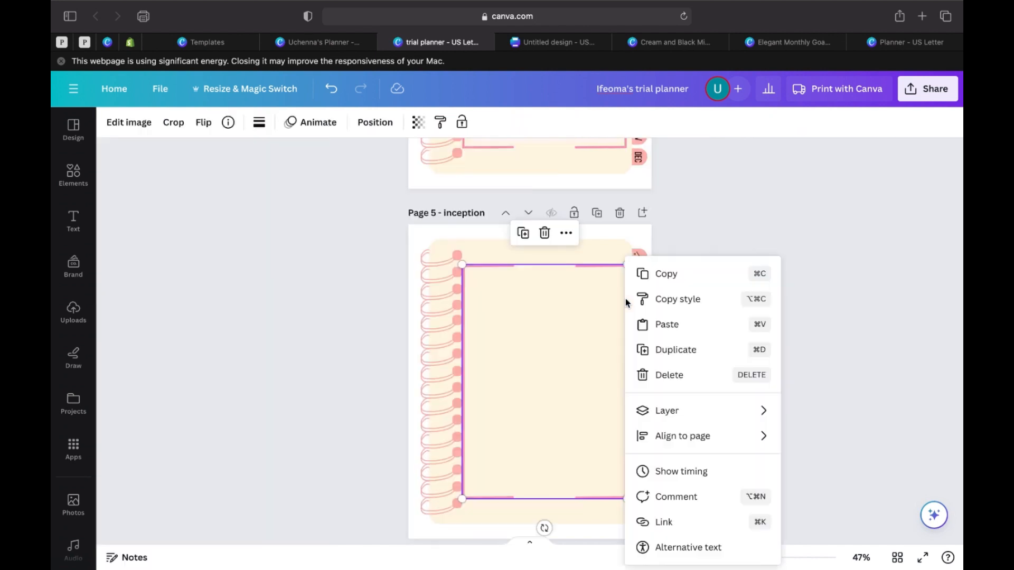
click(803, 234)
Step: Add a blank page 9 at the end of the trial planner and paste the copied Monthly Inception elements onto it
scroll(751, 343, down, 15)
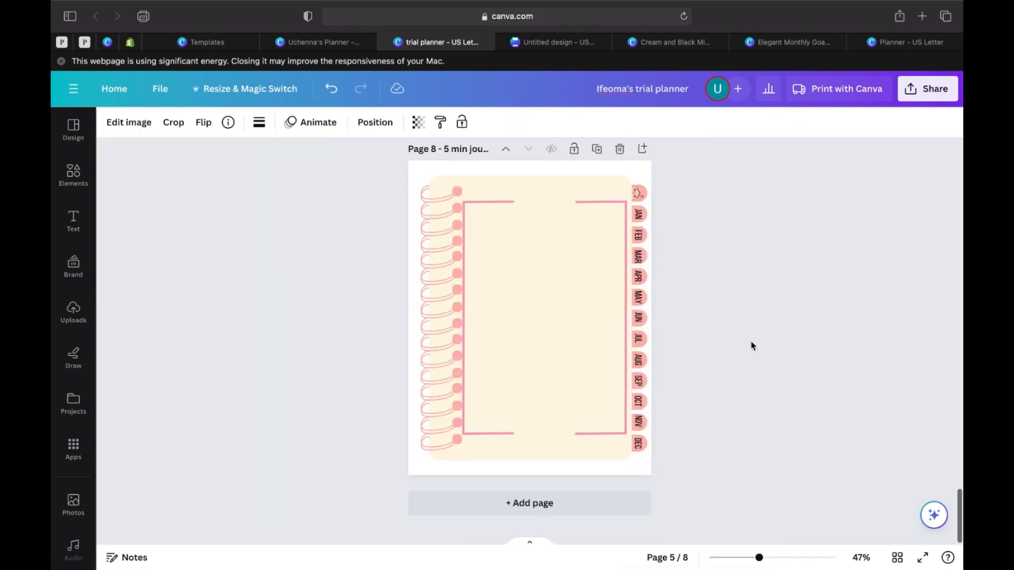
click(549, 522)
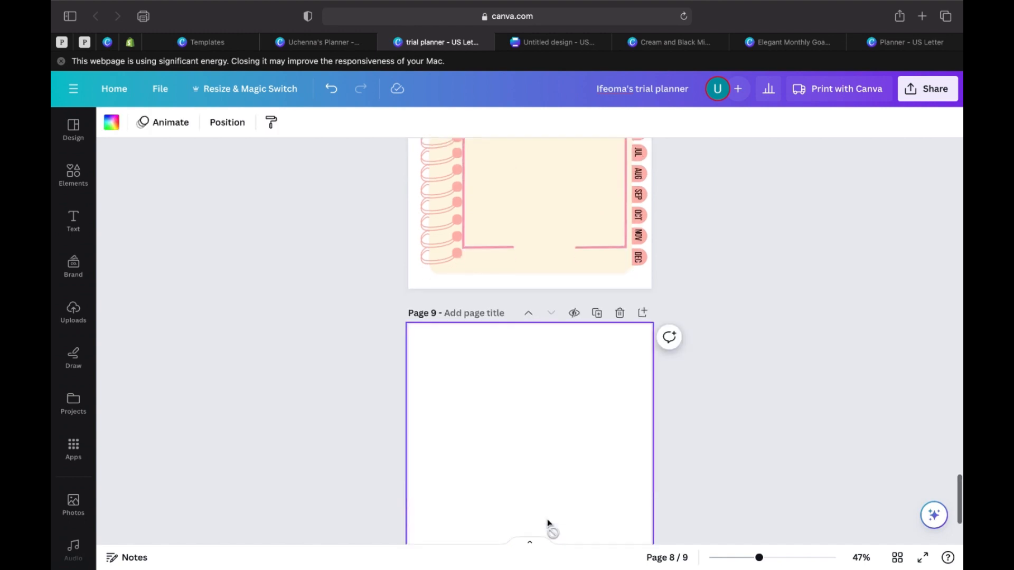
right_click(501, 302)
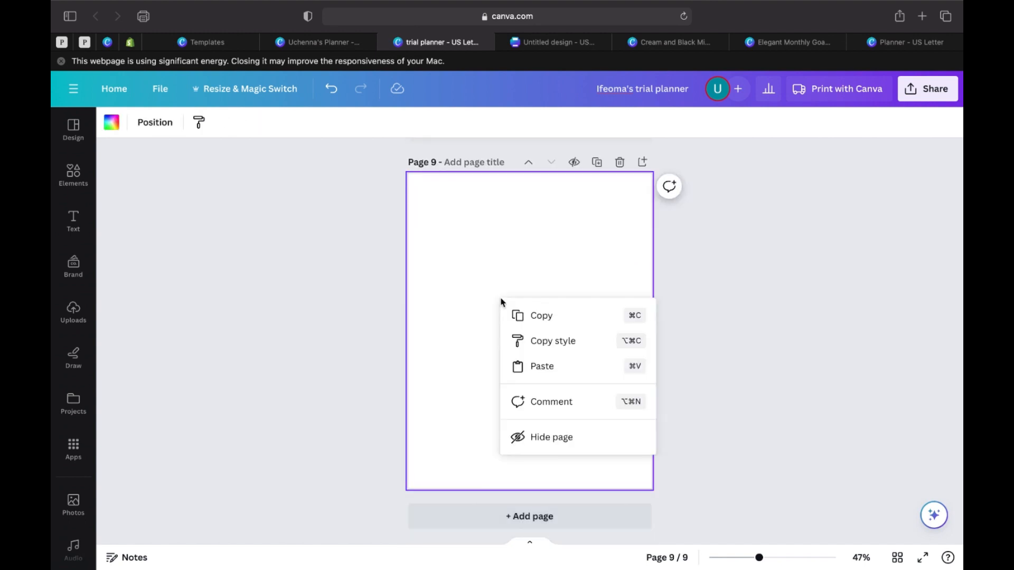
click(537, 367)
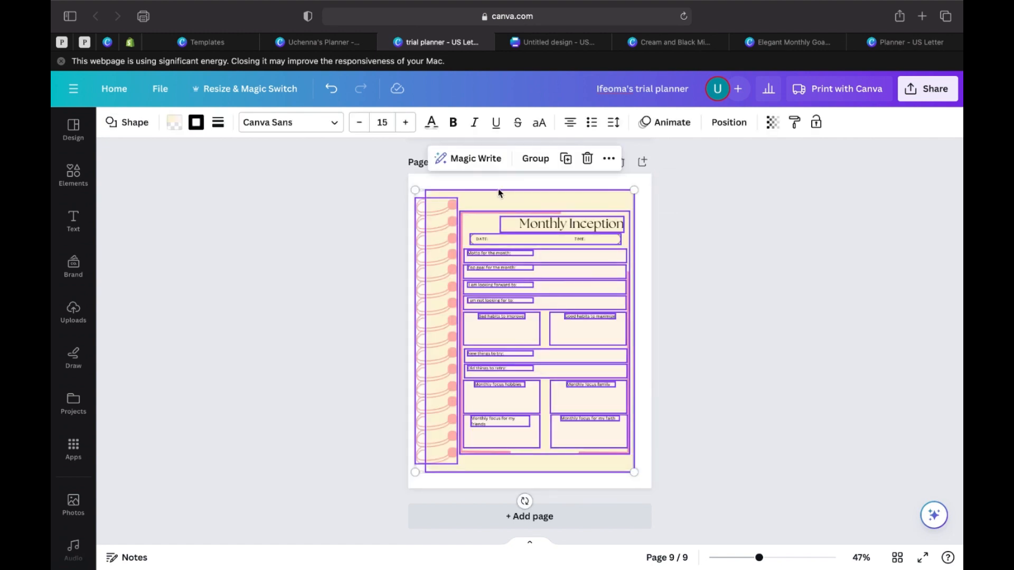
Step: Delete the cream background, the pink frame and the spiral binding from the pasted layout on page 9
click(509, 182)
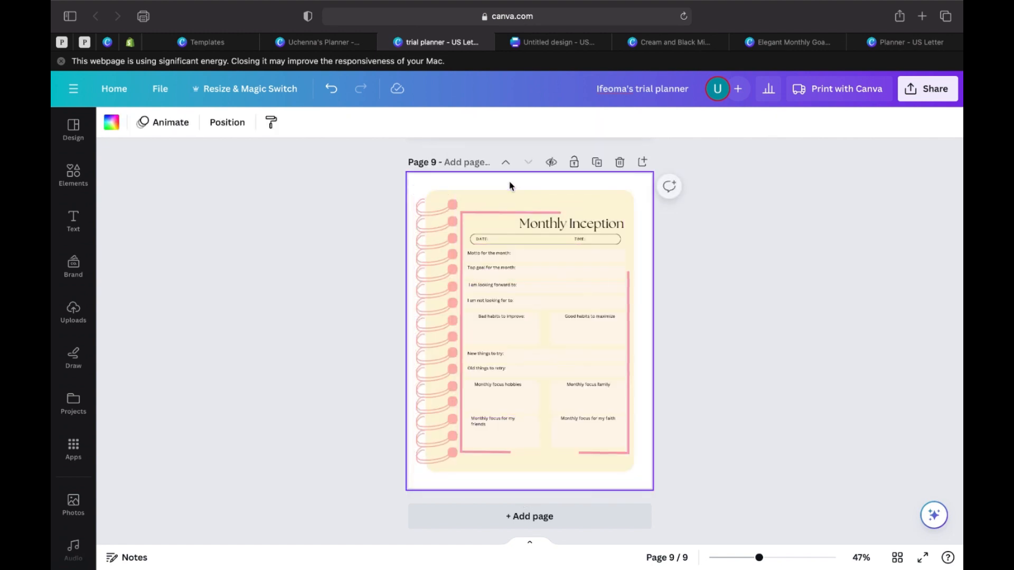
click(487, 207)
key(Delete)
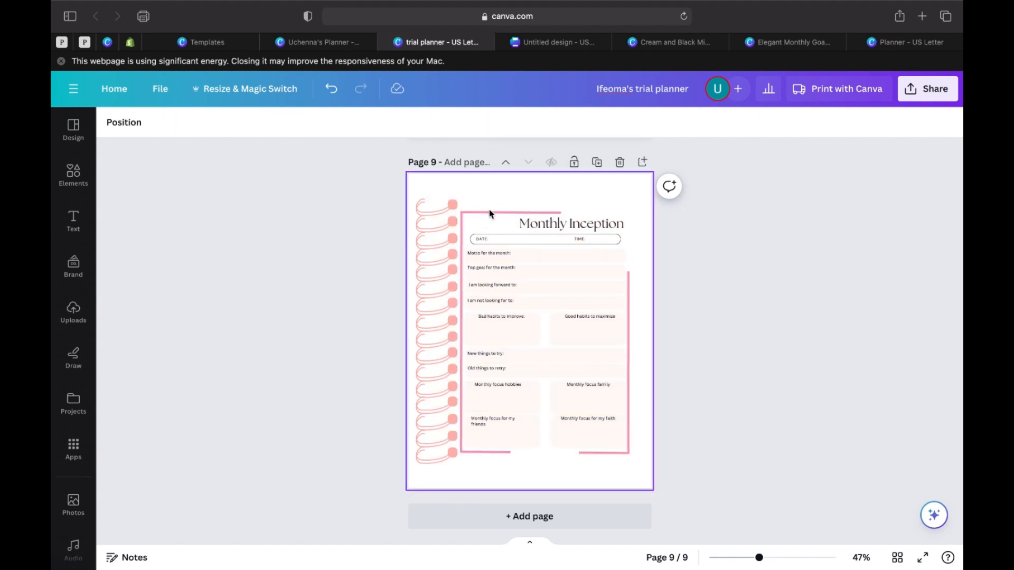
click(489, 213)
key(Delete)
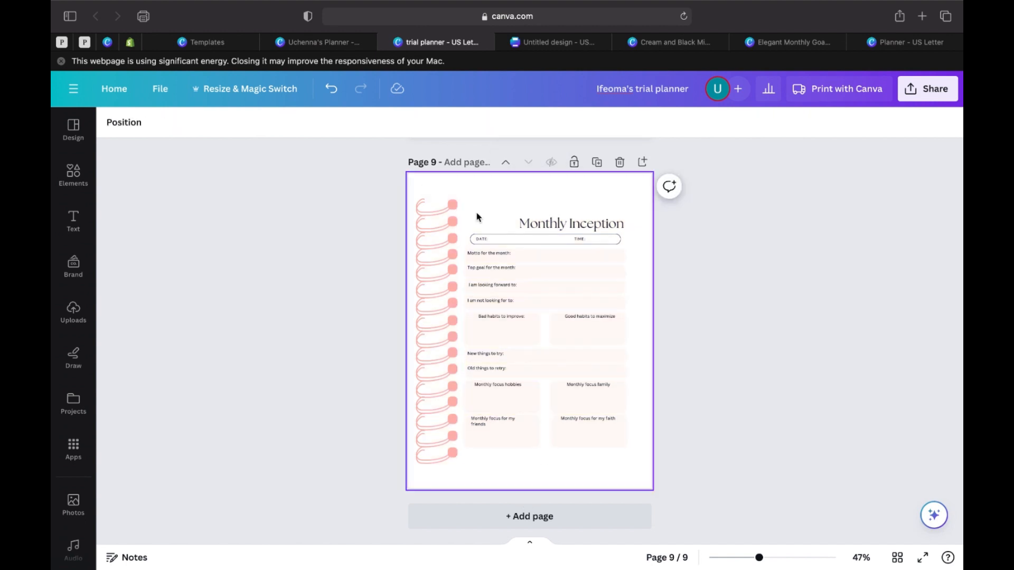
click(440, 206)
key(Delete)
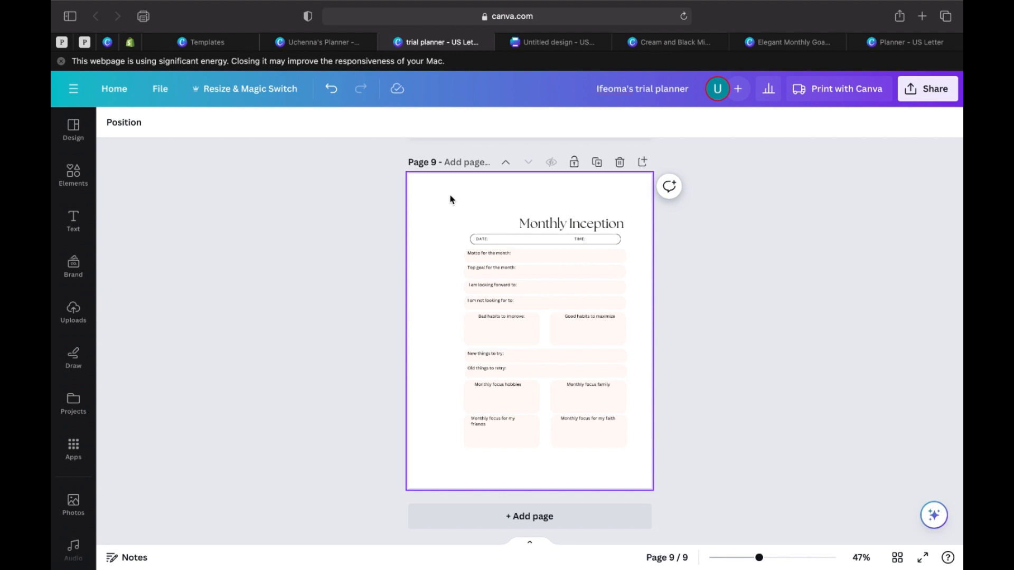
Step: Group all the remaining Monthly Inception elements on page 9 and copy the group
drag(450, 195, 632, 460)
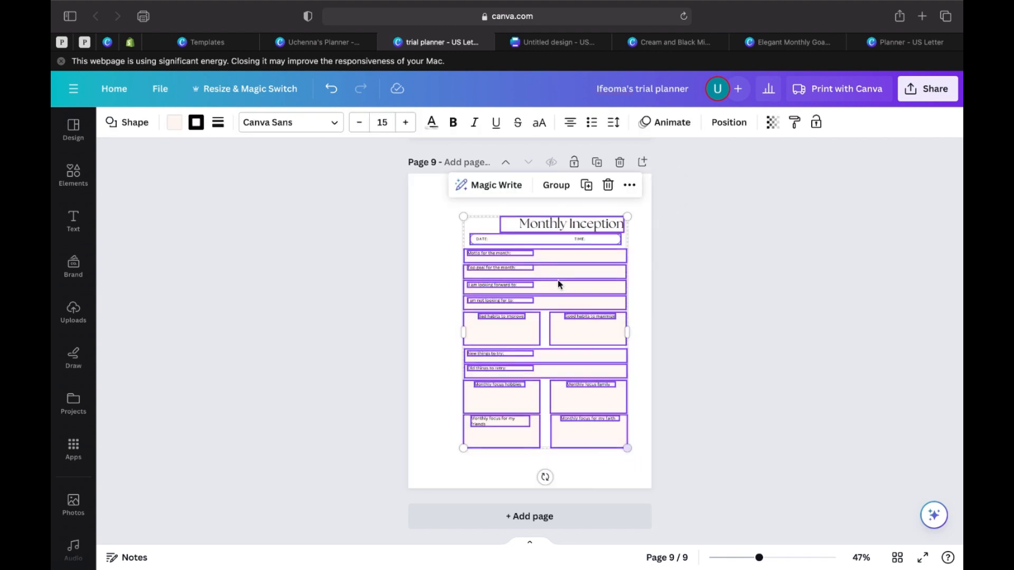
click(553, 184)
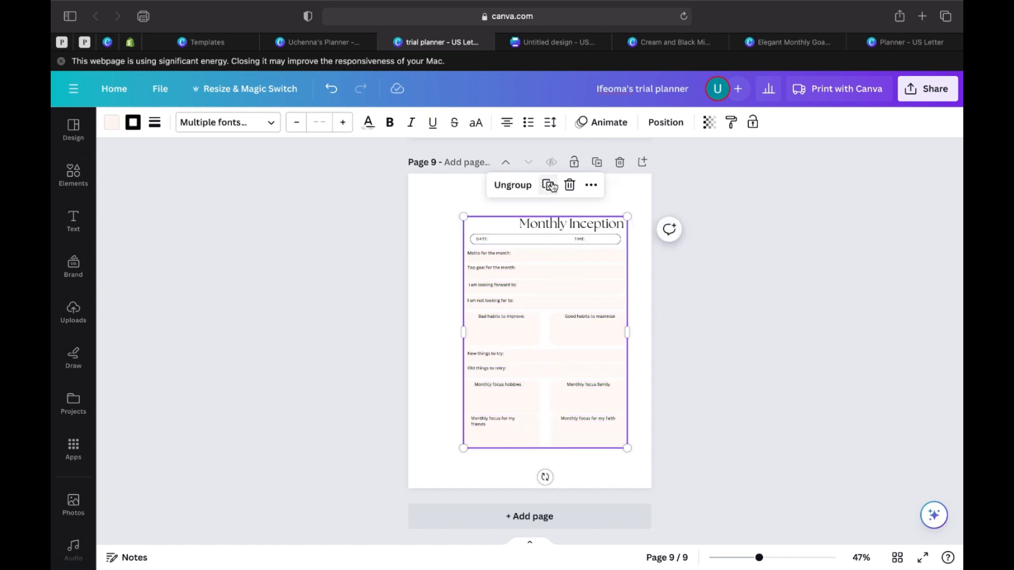
right_click(534, 253)
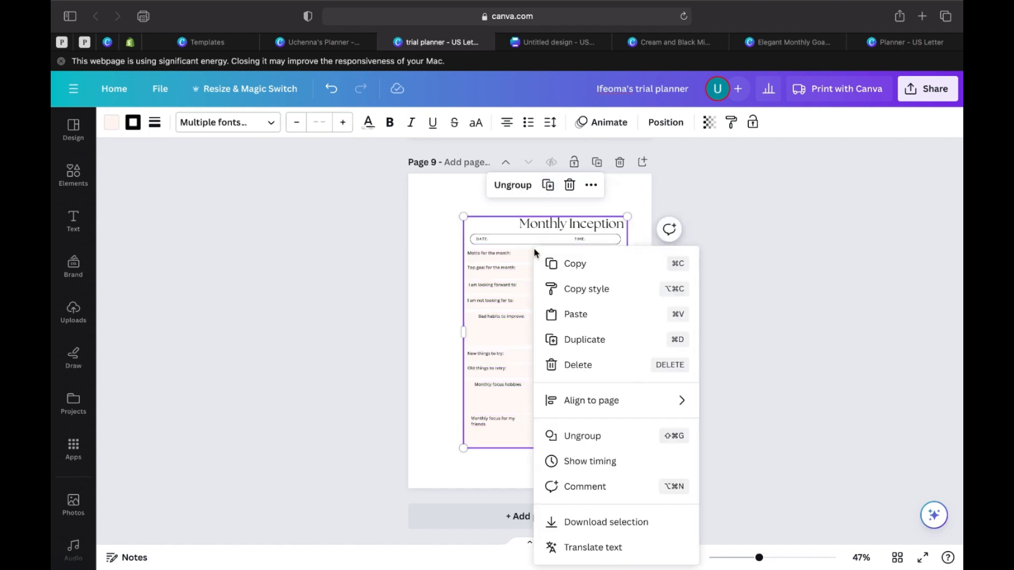
click(567, 268)
Step: Paste the copied Monthly Inception group inside the pink frame on page 5 of the trial planner
scroll(566, 270, up, 20)
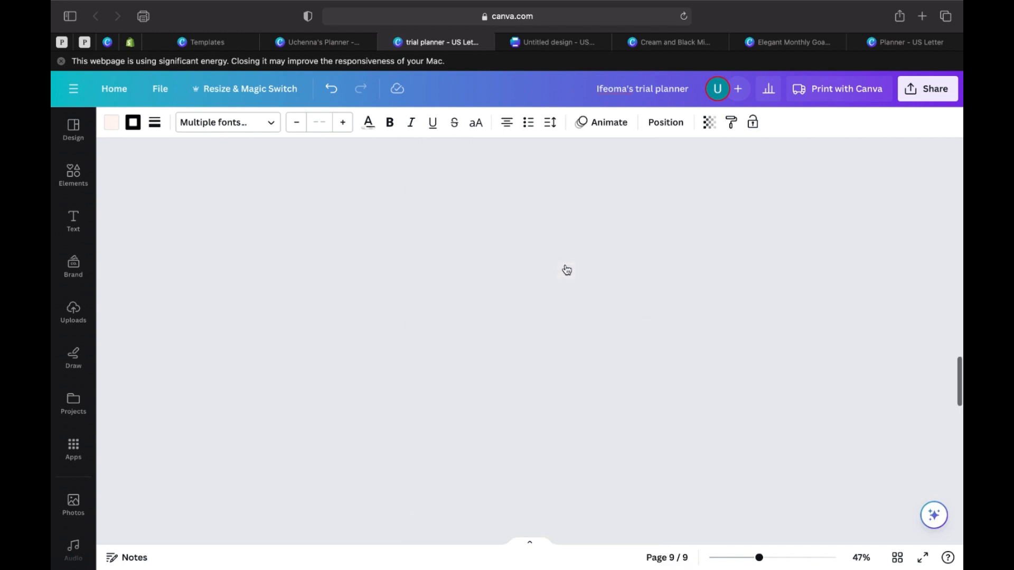
scroll(567, 269, down, 8)
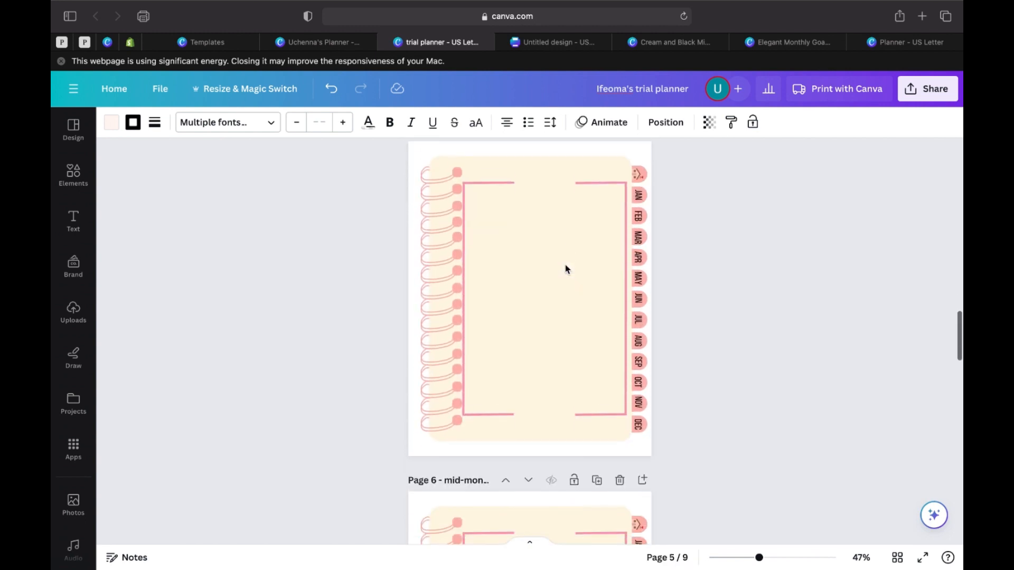
right_click(518, 229)
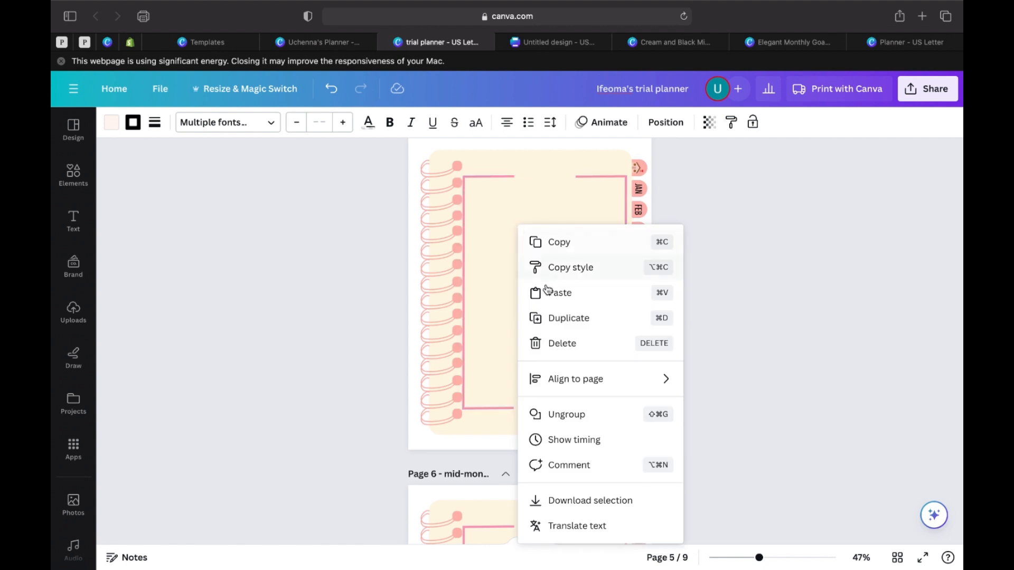
click(543, 295)
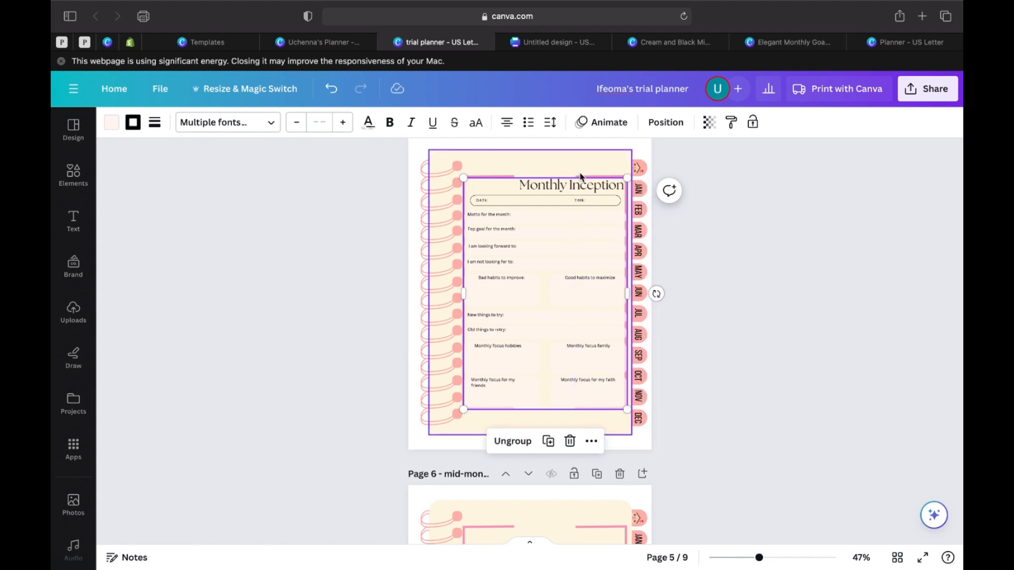
Step: Select the date and time box within the Monthly Inception group on page 5
click(562, 202)
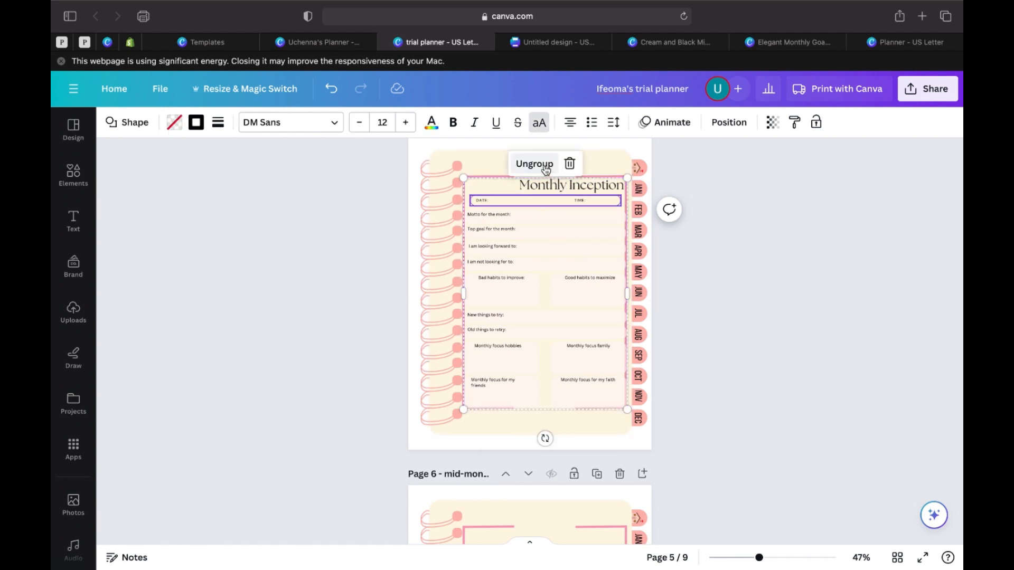